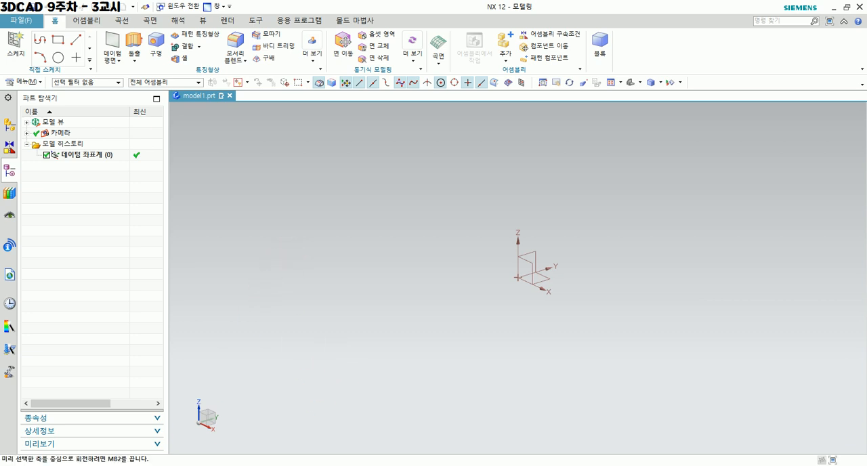
Examine the section, axis, limits, boolean and offset settings of the Revolve command without creating a feature.
mouse_move(150, 30)
left_mouse_down()
mouse_move(157, 67)
mouse_move(117, 57)
mouse_move(145, 29)
left_mouse_up()
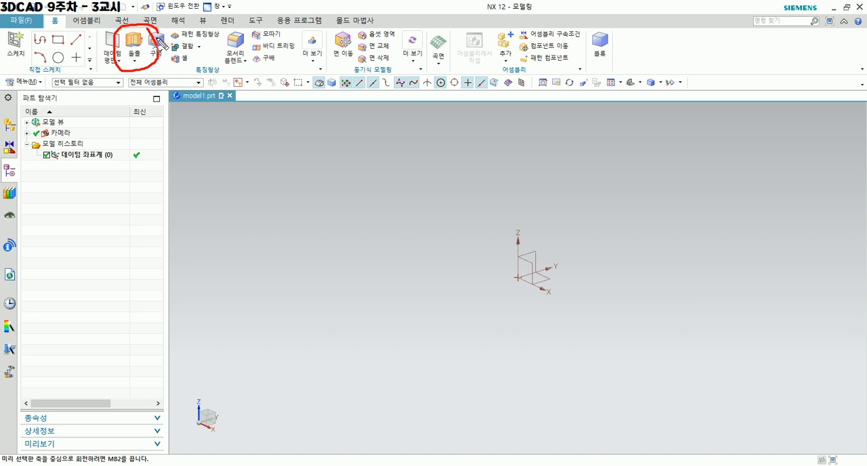
mouse_move(136, 67)
left_mouse_down()
mouse_move(127, 58)
mouse_move(139, 66)
left_mouse_up()
left_click(135, 61)
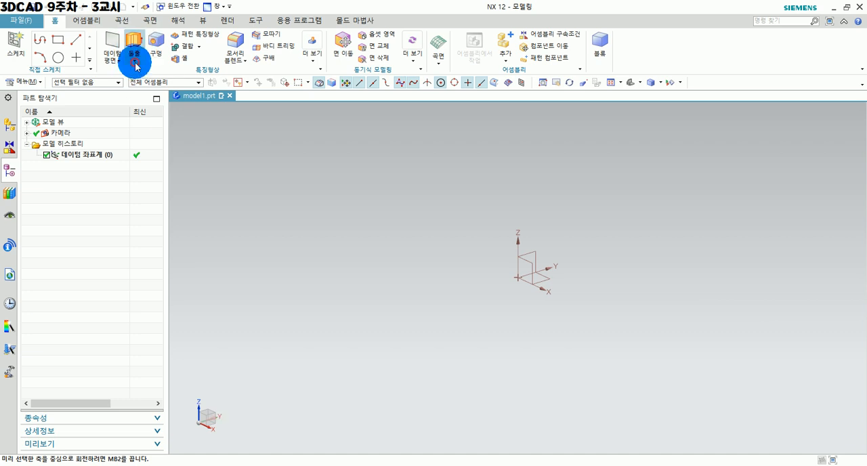
left_click(141, 89)
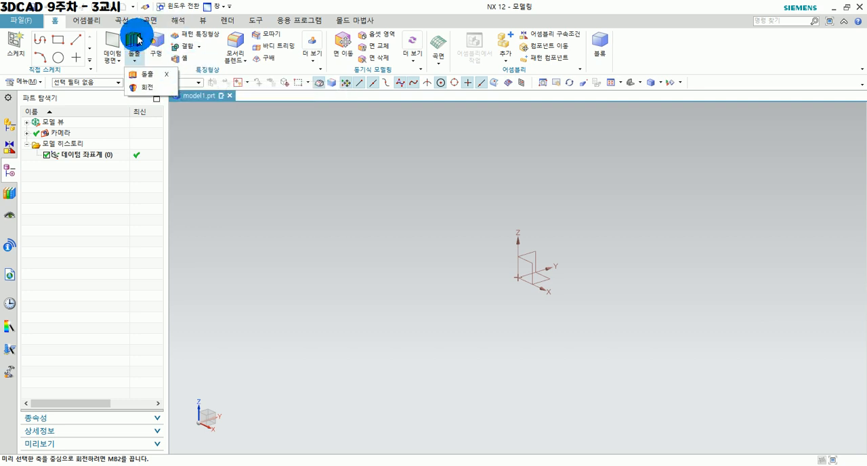
mouse_move(130, 57)
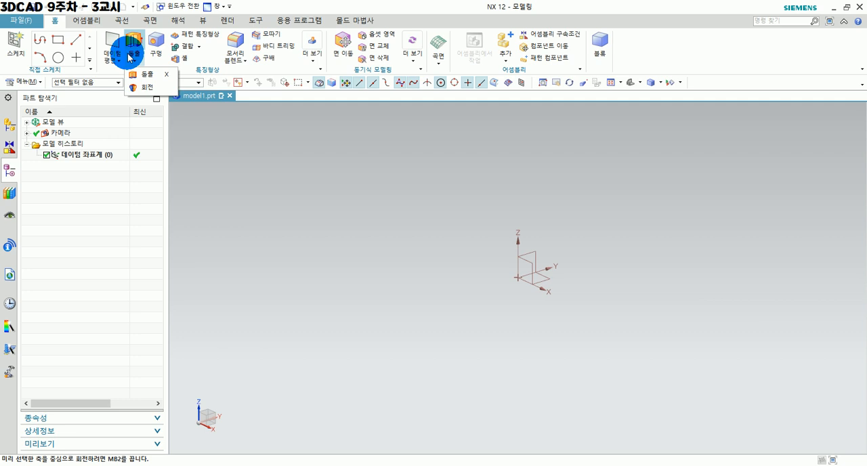
left_click(154, 91)
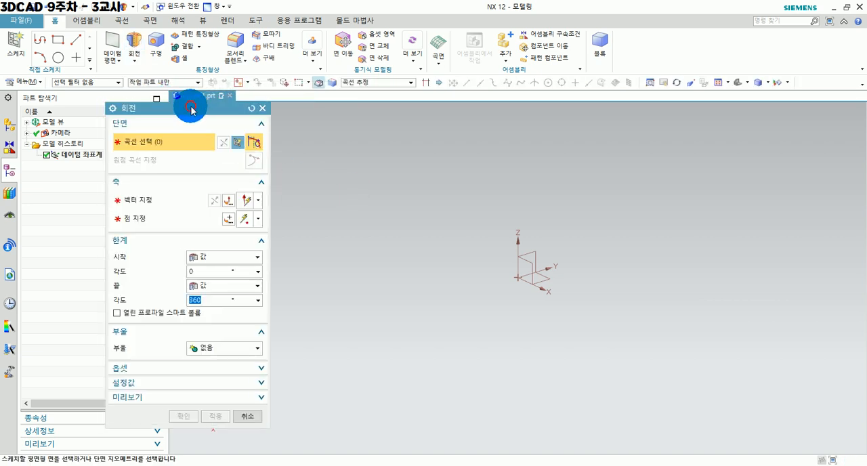
left_click_drag(169, 110, 366, 99)
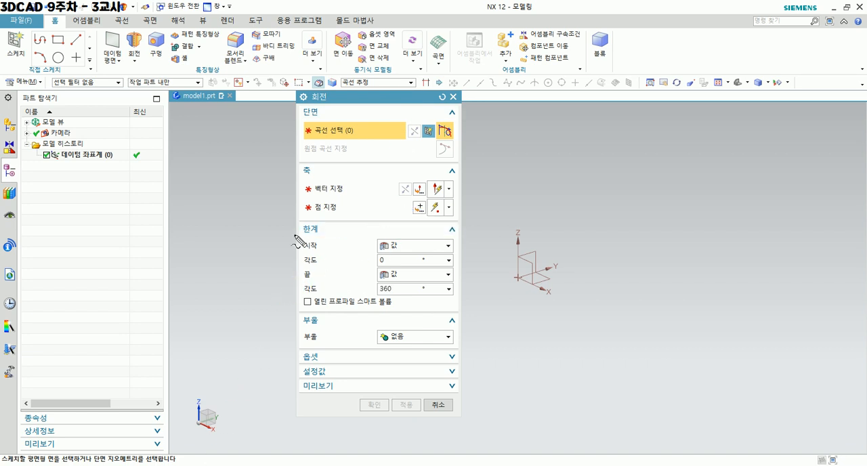
mouse_move(306, 235)
left_mouse_down()
mouse_move(313, 222)
mouse_move(344, 251)
left_mouse_up()
left_click_drag(296, 277, 323, 279)
left_click_drag(289, 326, 346, 326)
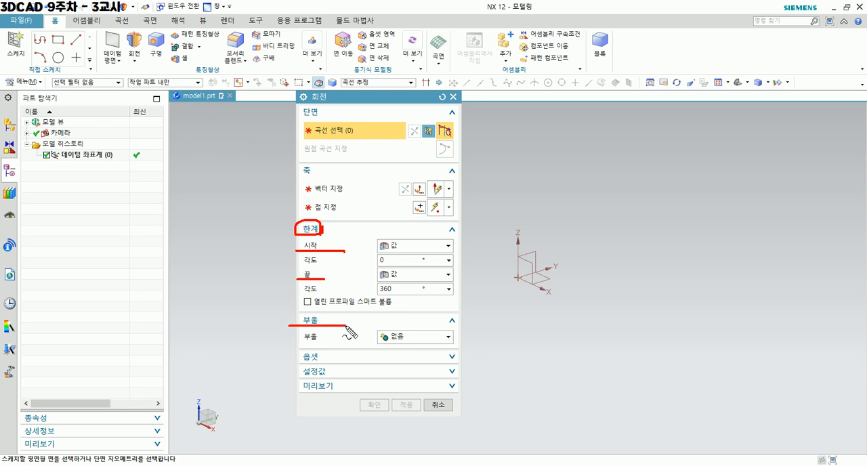
left_click_drag(293, 362, 344, 356)
mouse_move(303, 234)
left_mouse_down()
mouse_move(274, 353)
mouse_move(283, 368)
left_mouse_up()
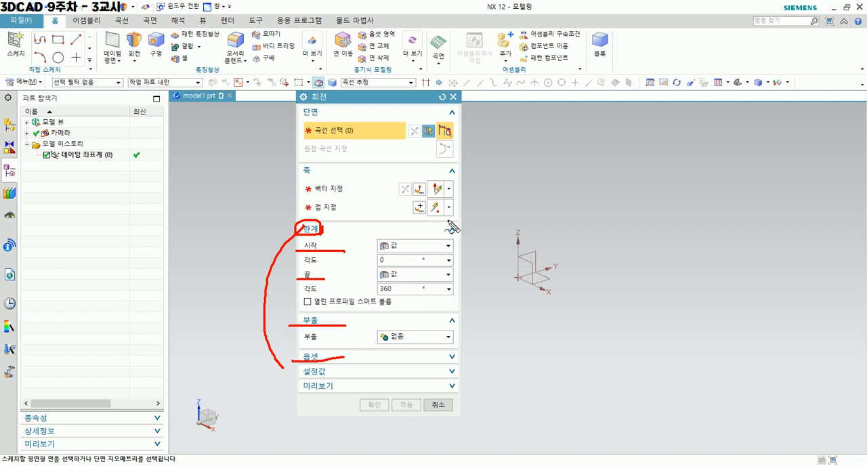
left_click_drag(298, 105, 309, 101)
left_click_drag(297, 168, 309, 160)
key("Escape")
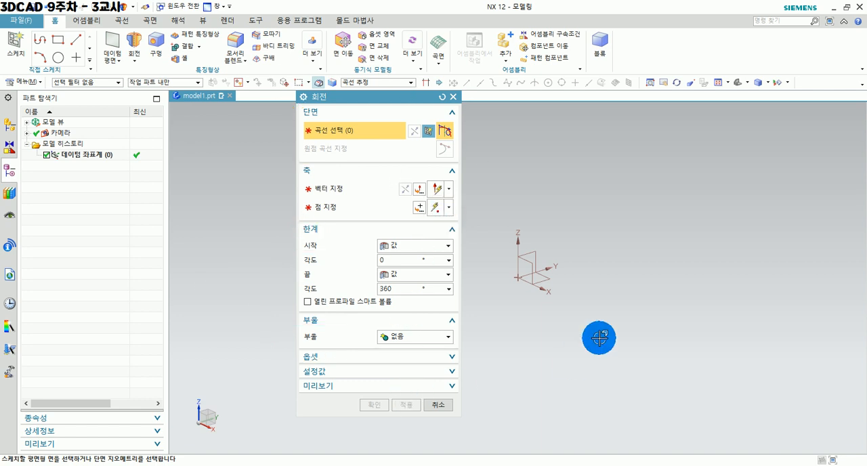
left_click(438, 407)
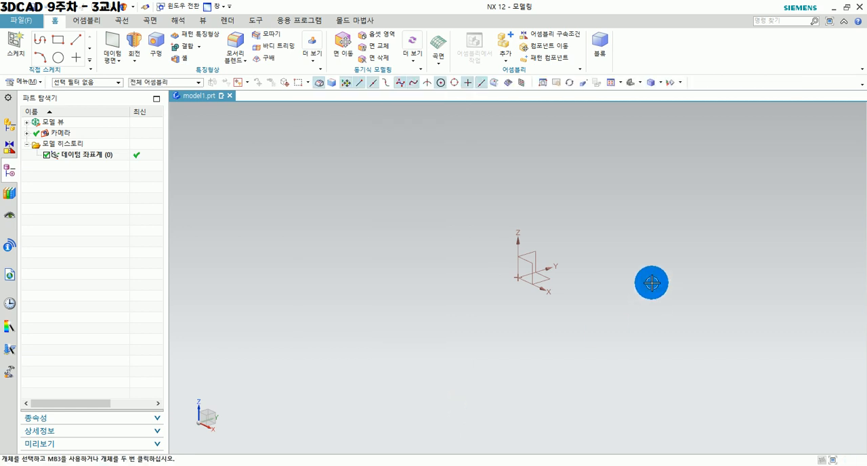
Create a sketch on the XZ plane of the datum coordinate system.
middle_click_drag(644, 267, 568, 275, "shift")
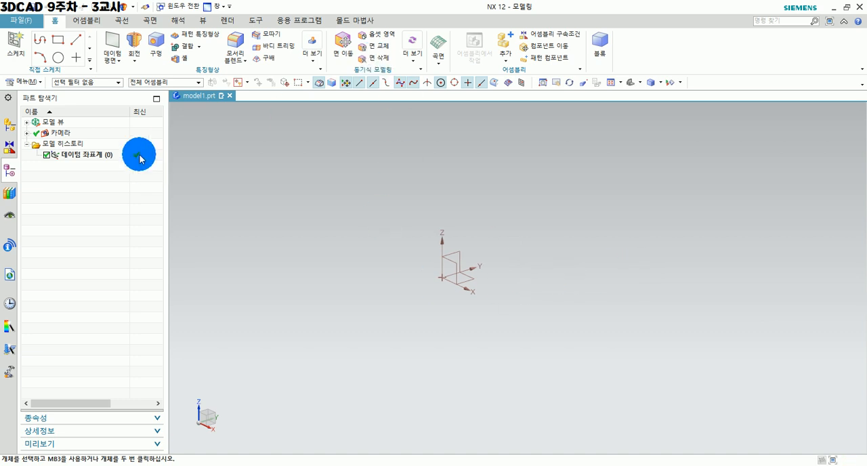
left_click(14, 44)
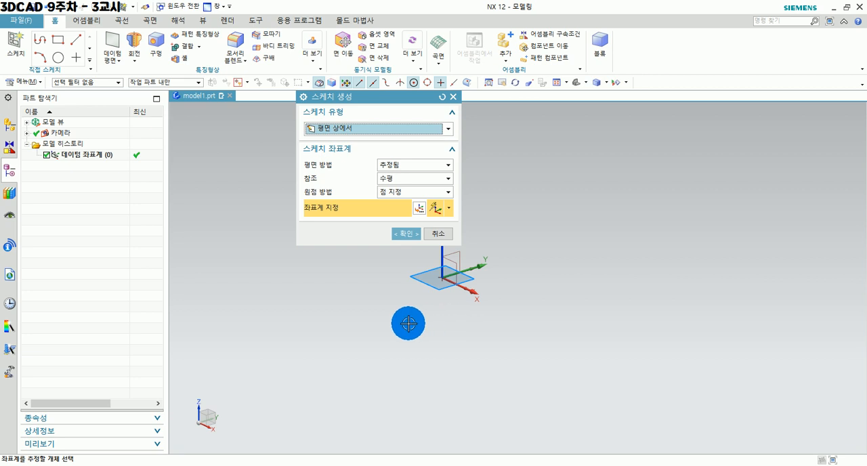
left_click_drag(390, 98, 265, 131)
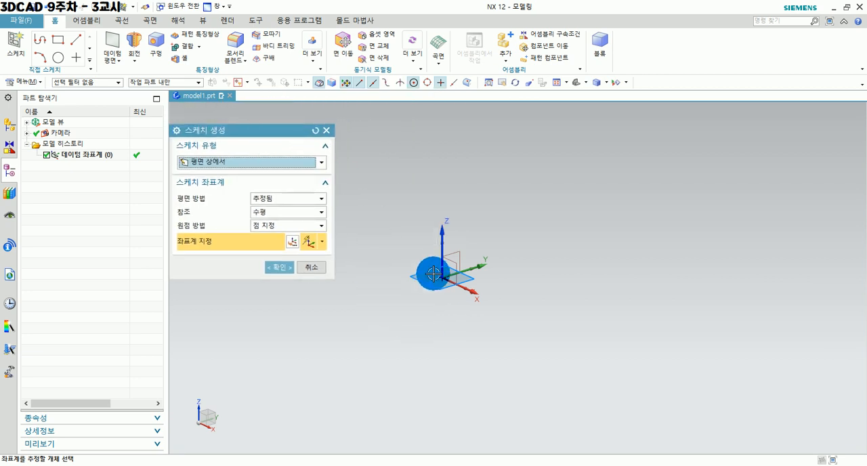
left_click(453, 264)
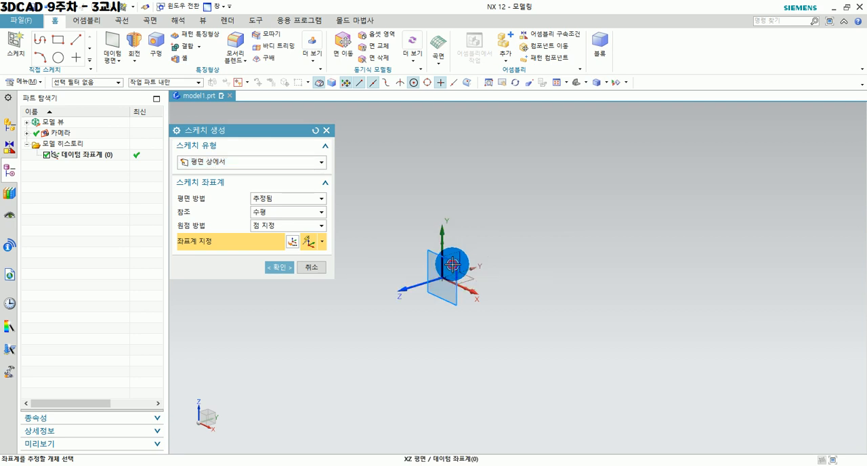
left_click(452, 265)
left_click(270, 265)
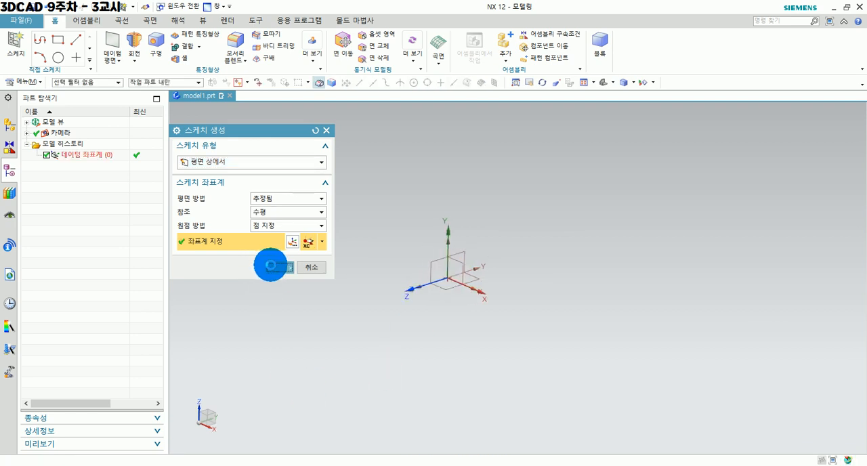
mouse_move(531, 279)
middle_mouse_down("shift")
mouse_move(453, 233)
mouse_move(553, 255)
mouse_move(556, 290)
middle_mouse_up("shift")
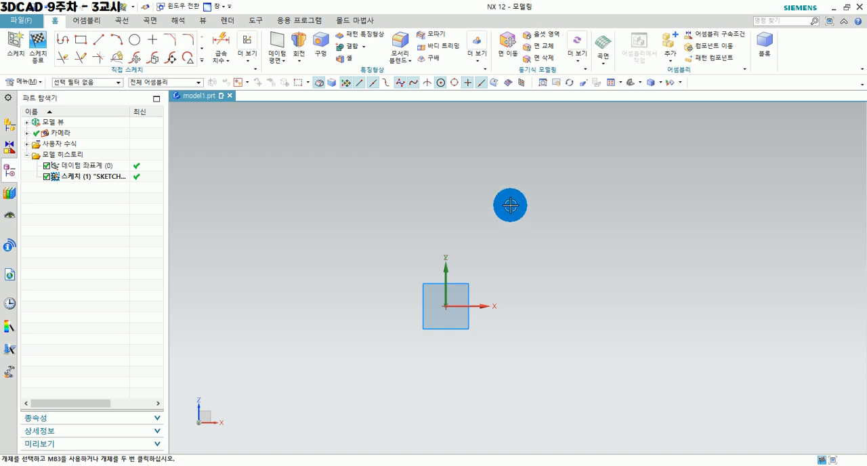
Sketch a horizontal line about 31 mm long from the origin in the negative X direction.
left_click(99, 40)
left_click(445, 306)
left_click(350, 305)
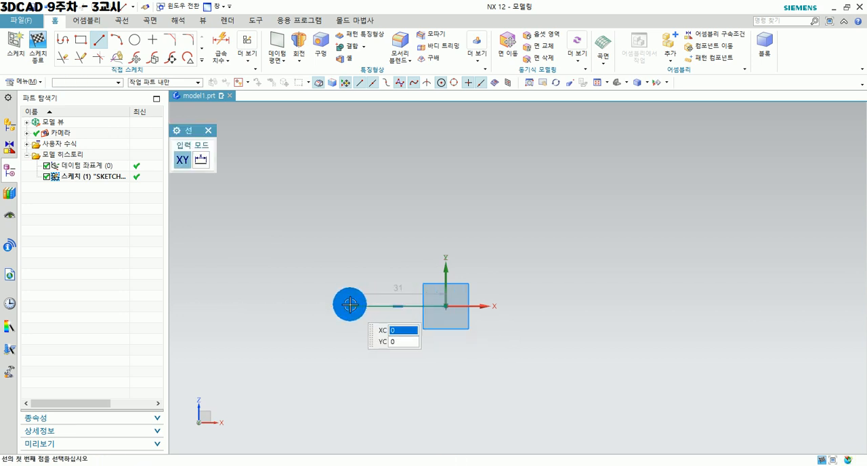
key("Escape")
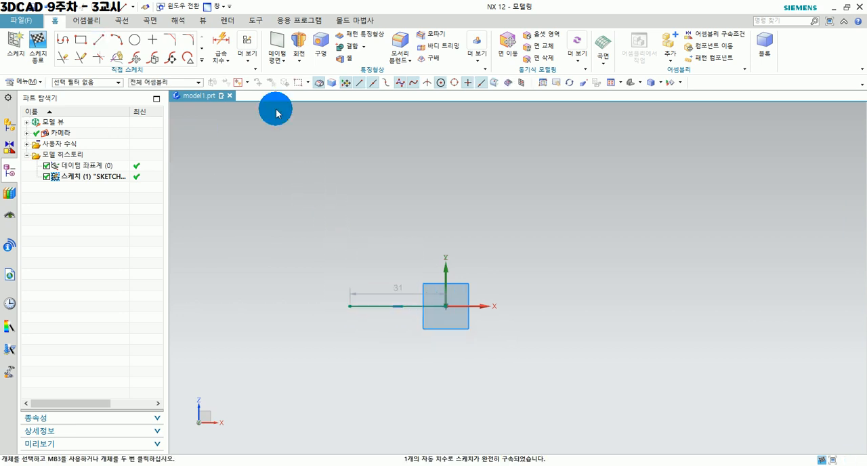
Turn off continuous auto dimensioning for the sketch.
left_click(248, 53)
left_click(275, 203)
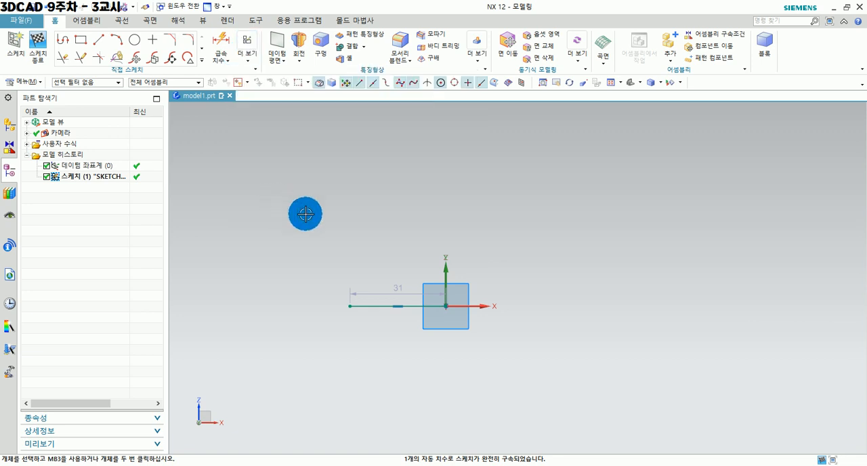
left_click(244, 51)
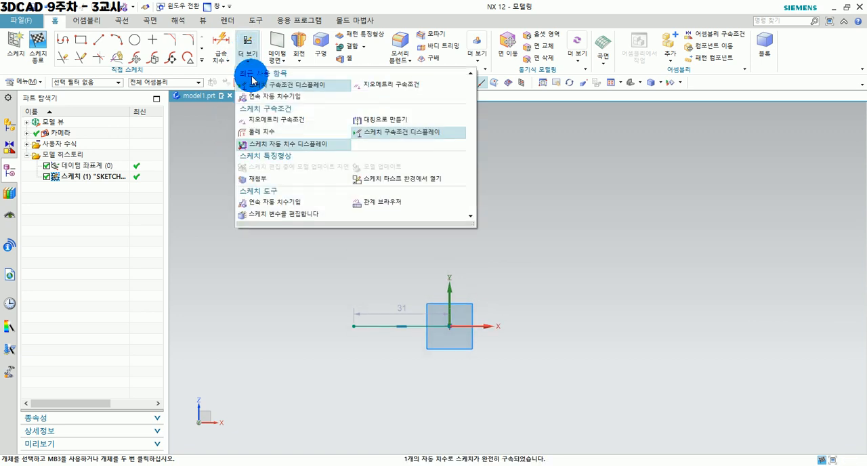
Sketch a three-point arc of about 81 mm radius rising from the line's free end and bulging outward, and finish the sketch.
left_click(118, 40)
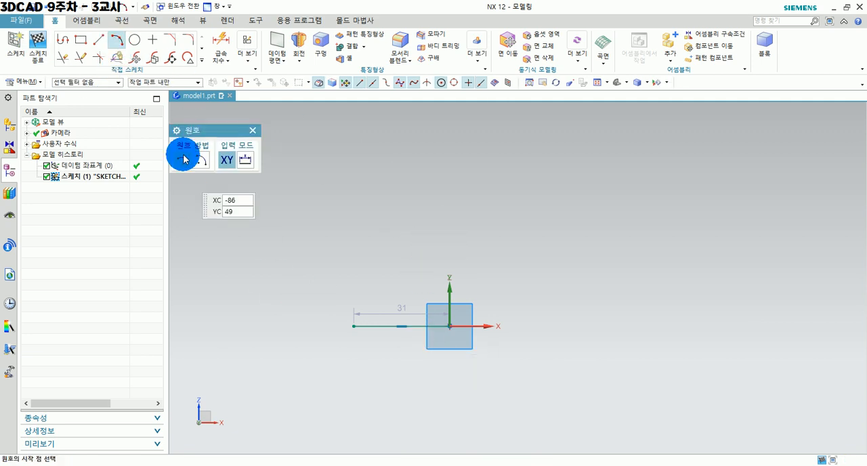
left_click(355, 324)
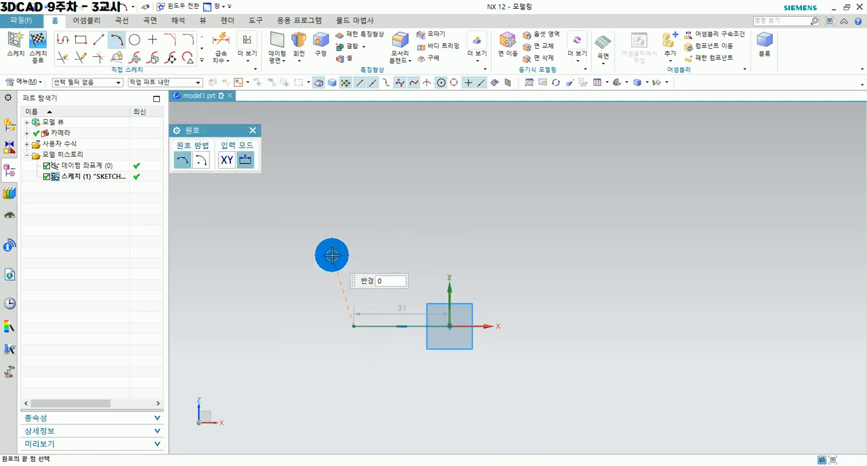
left_click(302, 134)
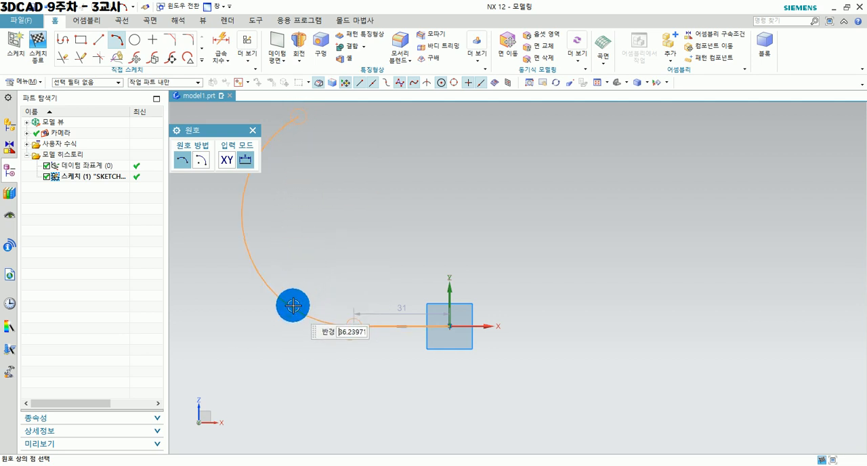
middle_click_drag(246, 276, 287, 316, "shift")
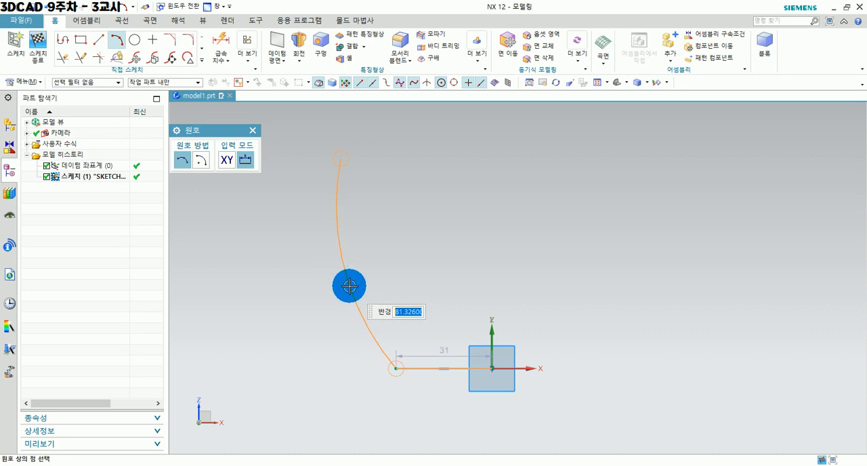
left_click(350, 287)
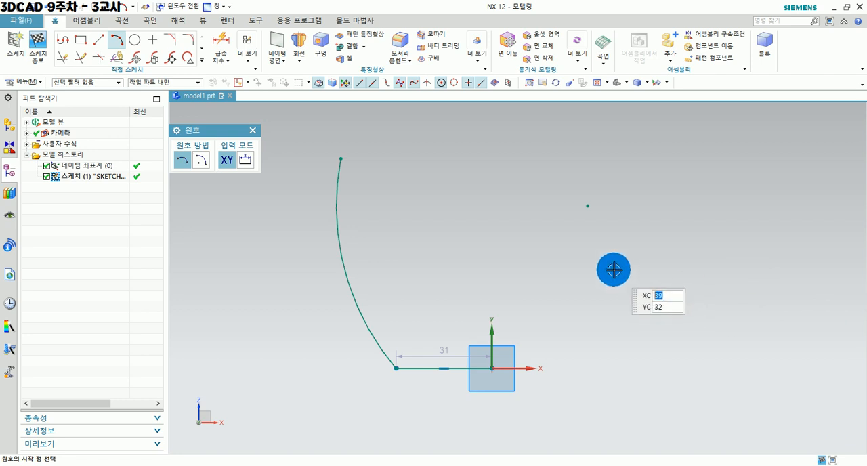
key("Escape")
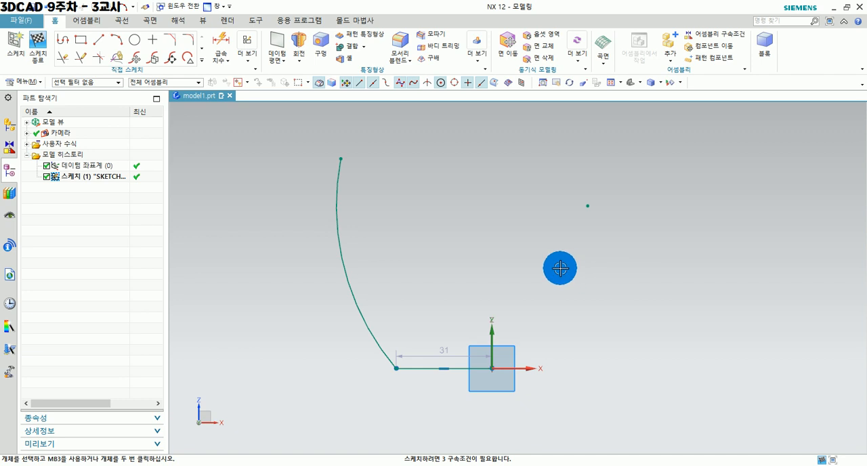
mouse_move(466, 265)
middle_mouse_down("shift")
mouse_move(431, 279)
mouse_move(431, 290)
middle_mouse_up("shift")
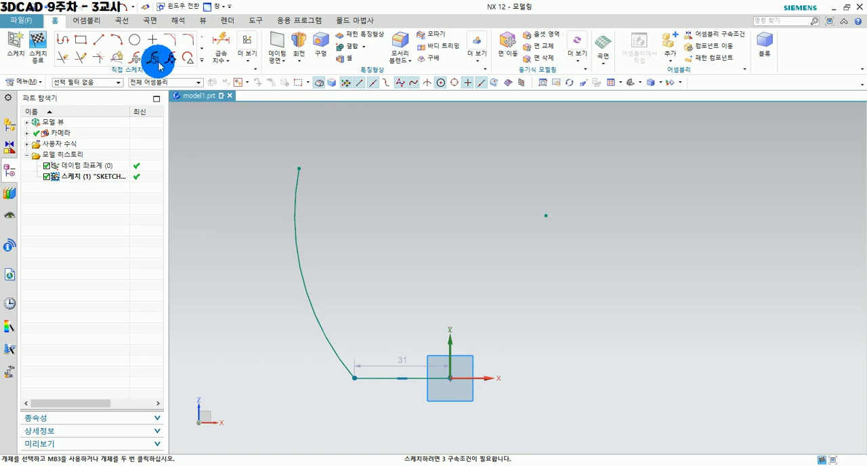
left_click(41, 46)
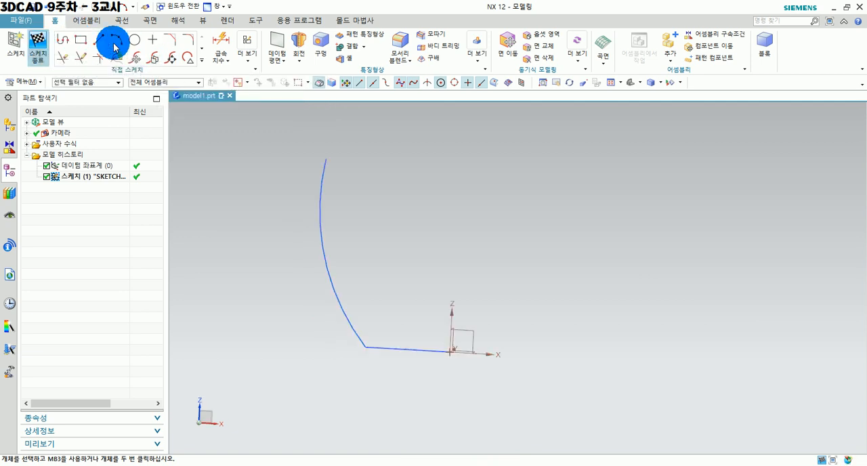
Start a Revolve with the line-and-arc sketch profile as its section and activate the axis vector selection.
scroll(447, 201, "up", 1)
scroll(447, 202, "up", 3)
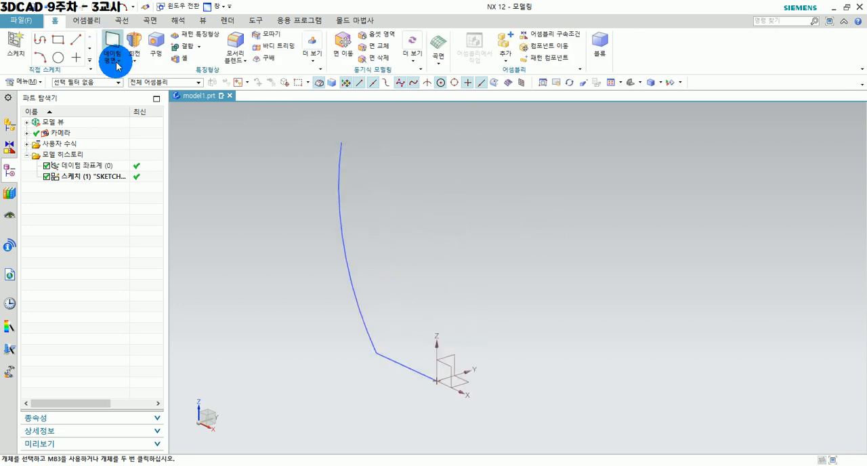
left_click(135, 42)
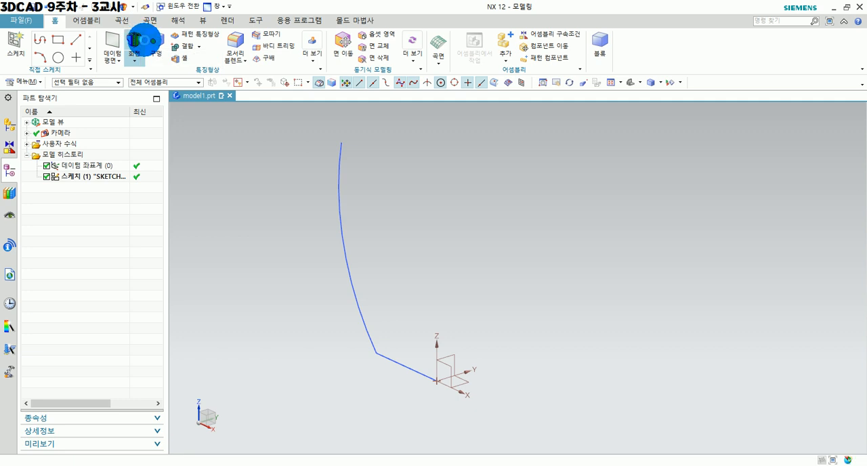
left_click_drag(219, 136, 217, 124)
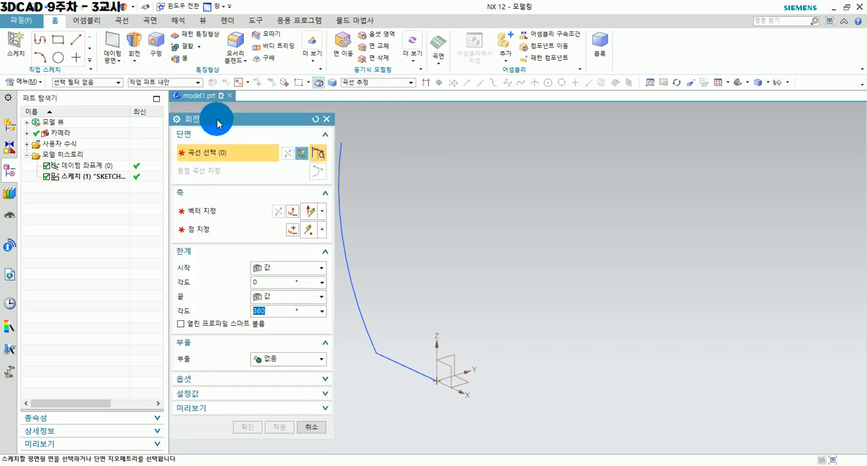
left_click(215, 163)
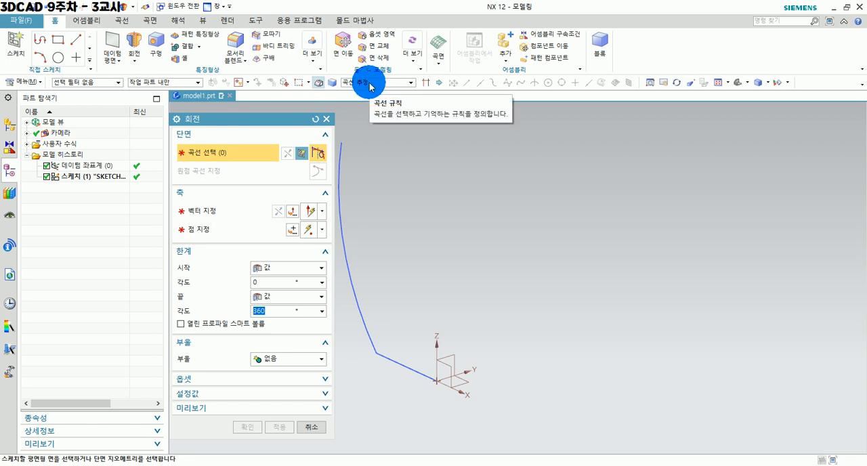
left_click(347, 237)
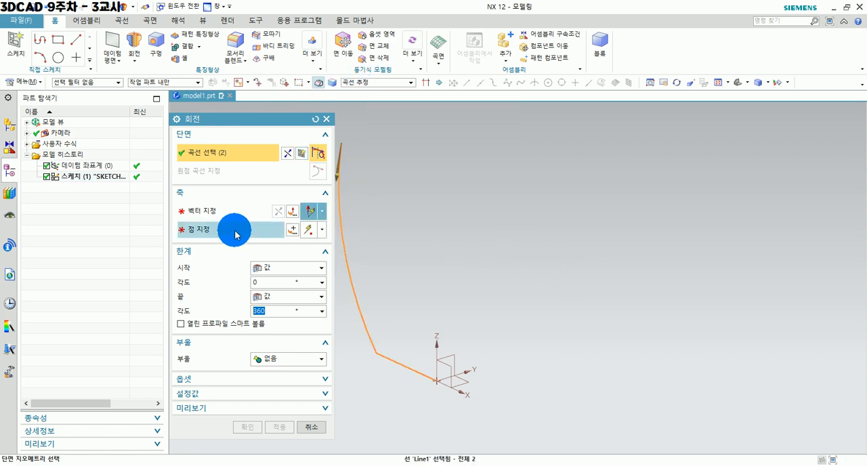
left_click(191, 216)
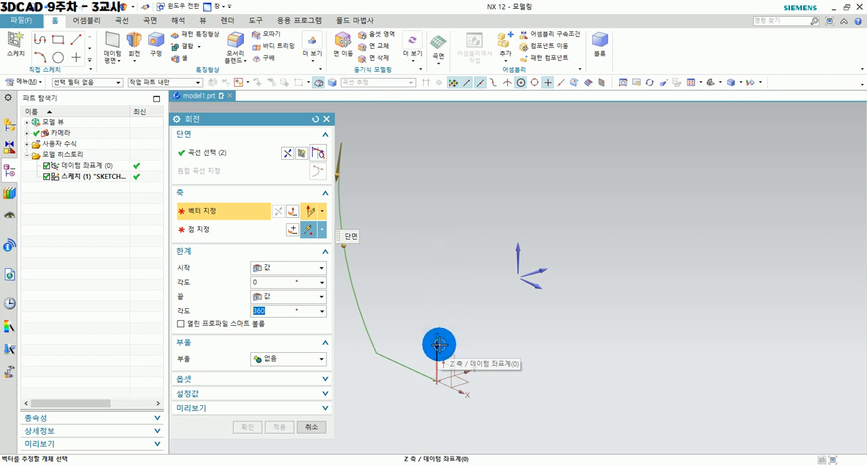
left_click(323, 214)
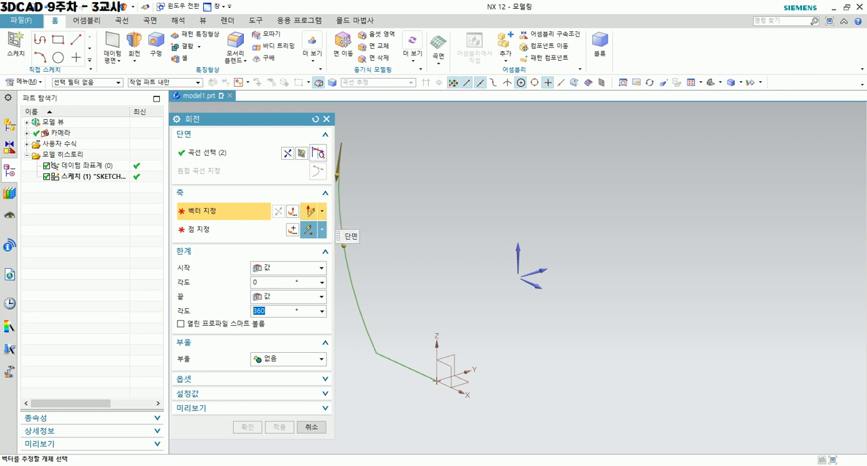
mouse_move(334, 208)
left_mouse_down()
mouse_move(324, 225)
mouse_move(301, 201)
mouse_move(328, 197)
left_mouse_up()
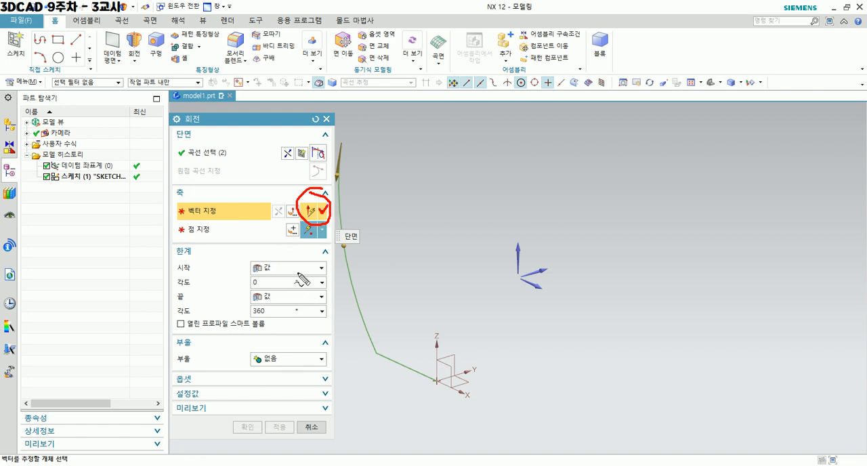
left_click(323, 212)
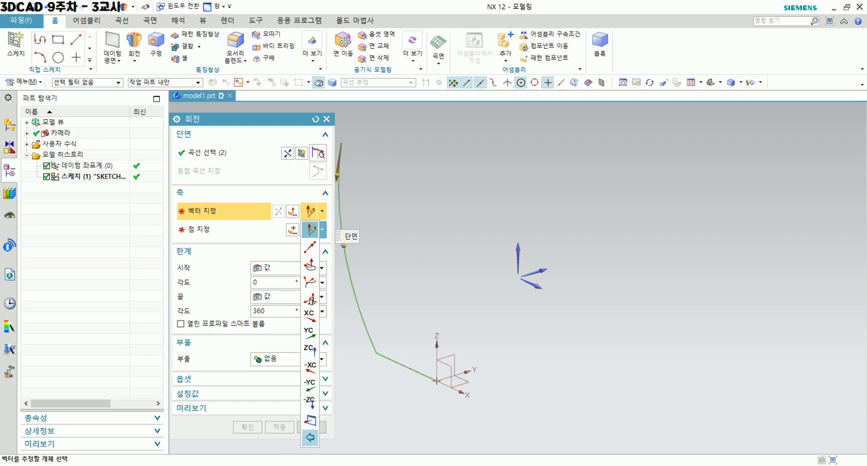
left_click(323, 231)
mouse_move(437, 382)
left_mouse_down()
mouse_move(431, 298)
mouse_move(429, 305)
left_mouse_up()
mouse_move(454, 270)
left_mouse_down()
mouse_move(454, 287)
mouse_move(461, 275)
left_mouse_up()
mouse_move(436, 390)
left_mouse_down()
mouse_move(439, 449)
mouse_move(450, 438)
left_mouse_up()
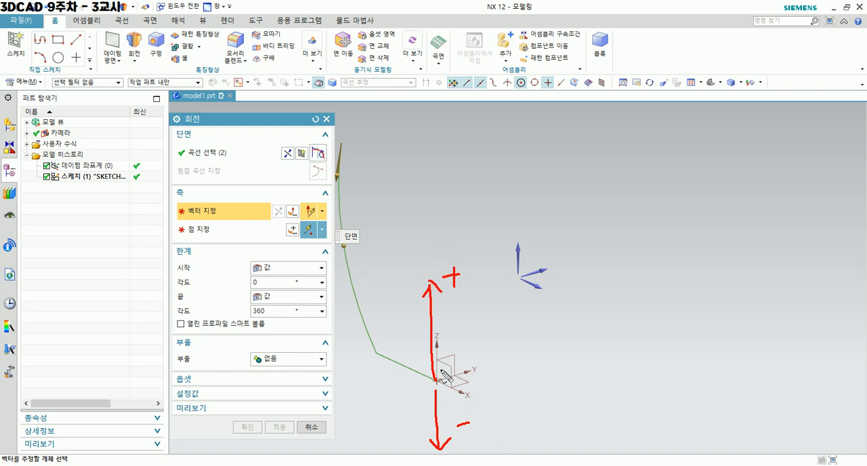
left_click_drag(436, 115, 428, 465)
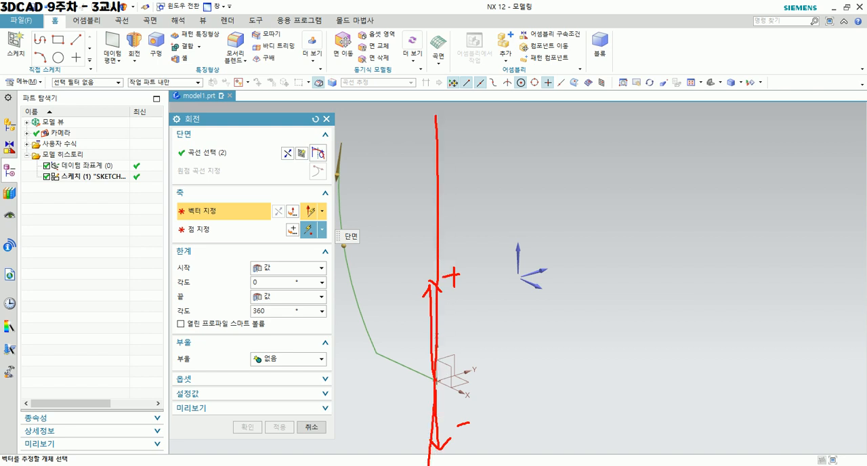
key("Escape")
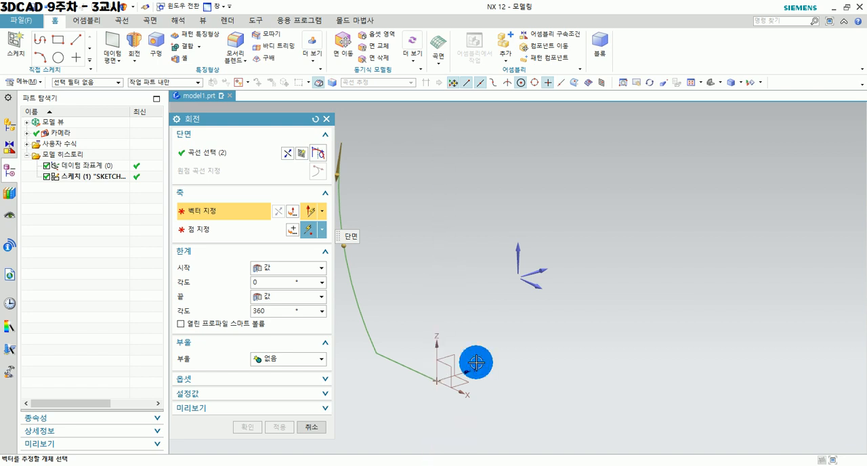
Set the revolve axis to the positive ZC direction through the origin of the datum coordinate system.
left_click(323, 215)
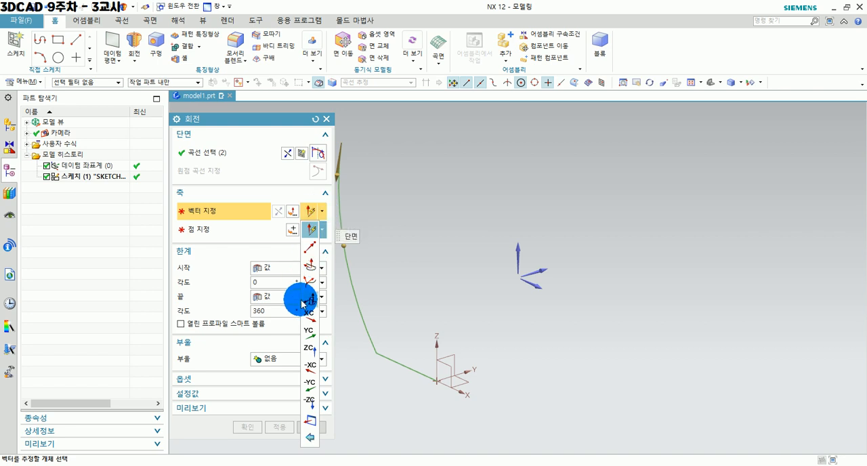
left_click(313, 350)
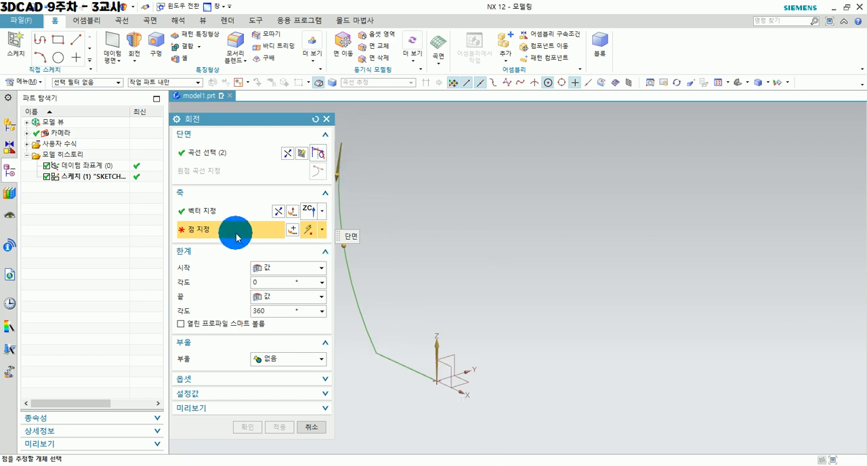
left_click(437, 380)
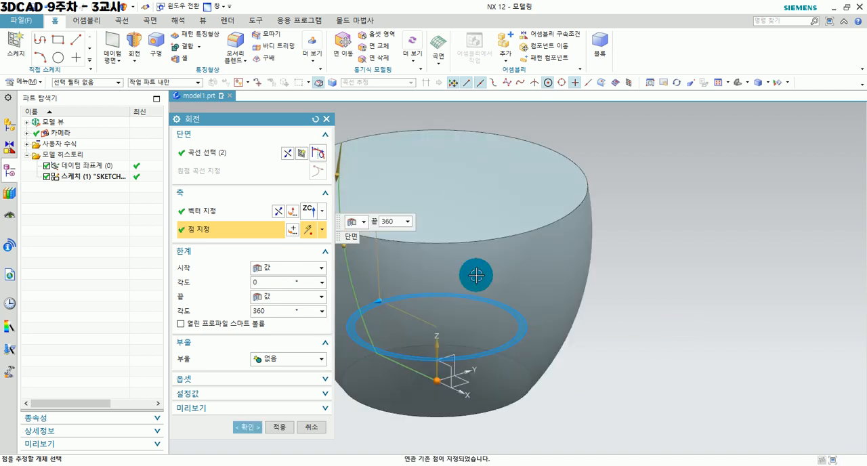
middle_click_drag(467, 240, 532, 245)
left_click(531, 245)
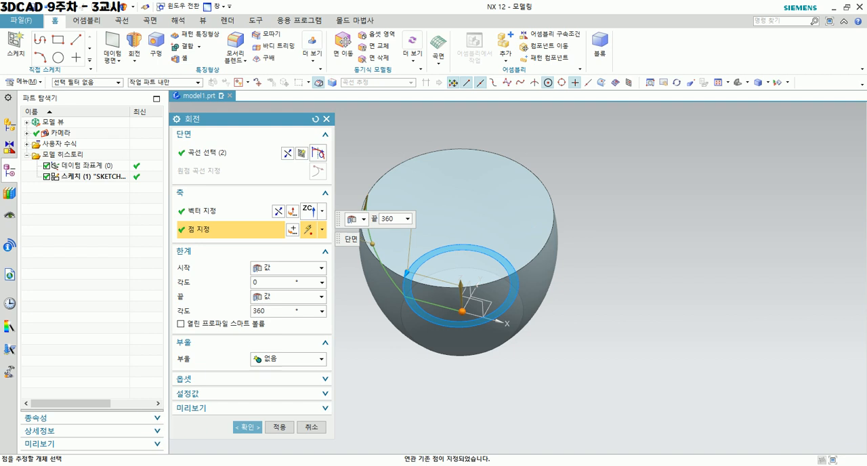
mouse_move(366, 190)
left_mouse_down()
mouse_move(376, 240)
mouse_move(405, 293)
mouse_move(445, 303)
left_mouse_up()
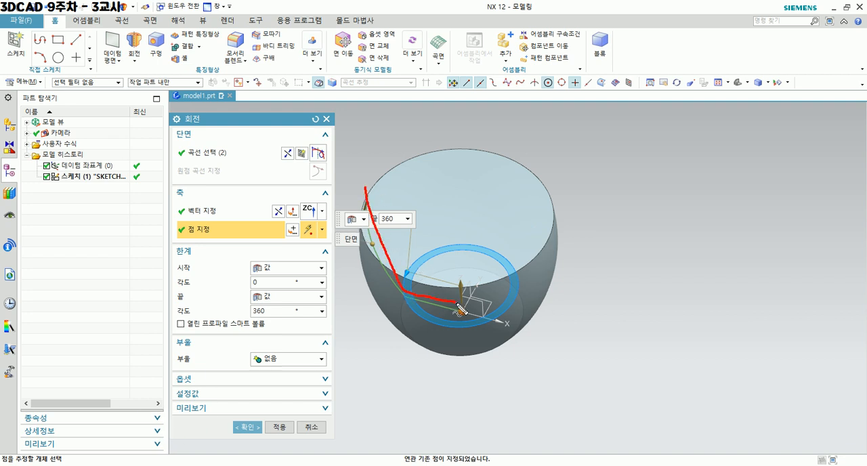
mouse_move(407, 276)
left_mouse_down()
mouse_move(410, 326)
mouse_move(520, 308)
mouse_move(467, 219)
mouse_move(425, 235)
left_mouse_up()
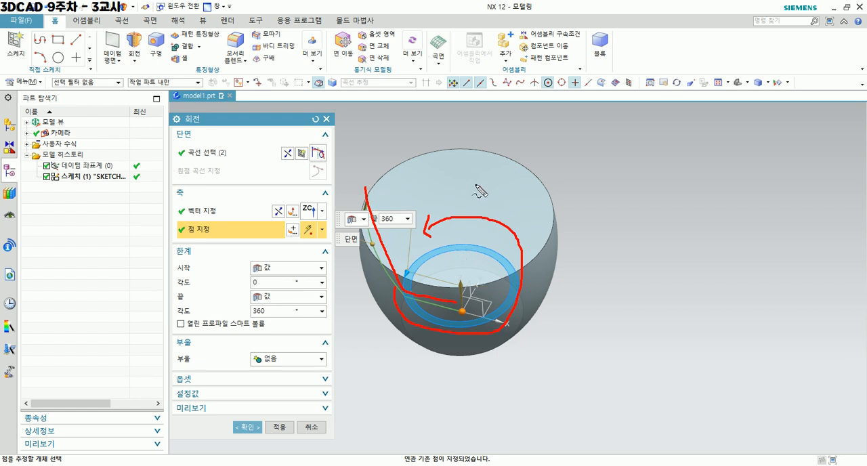
mouse_move(212, 121)
left_mouse_down()
mouse_move(193, 142)
mouse_move(222, 141)
left_mouse_up()
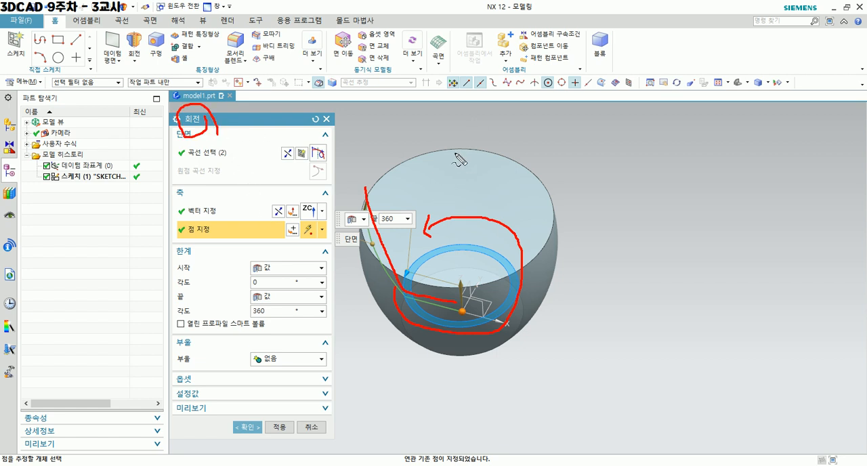
mouse_move(440, 124)
left_mouse_down()
mouse_move(442, 164)
mouse_move(452, 142)
mouse_move(462, 166)
mouse_move(497, 143)
mouse_move(554, 141)
mouse_move(557, 164)
left_mouse_up()
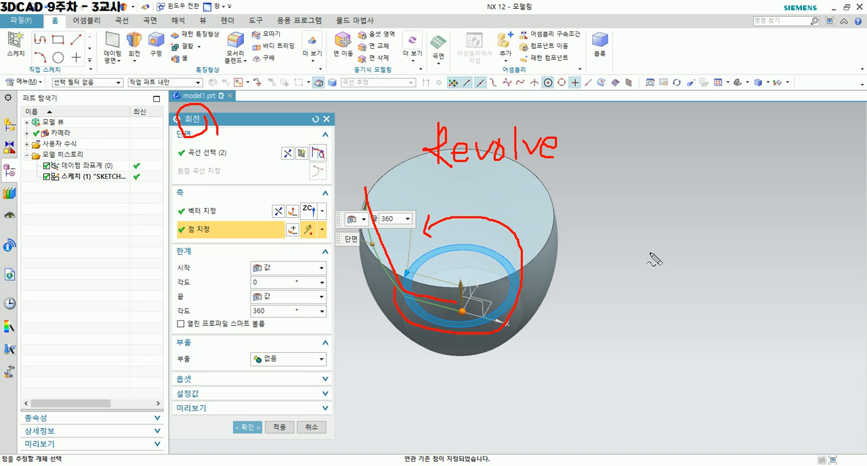
mouse_move(328, 220)
left_mouse_down()
mouse_move(302, 217)
mouse_move(319, 203)
left_mouse_up()
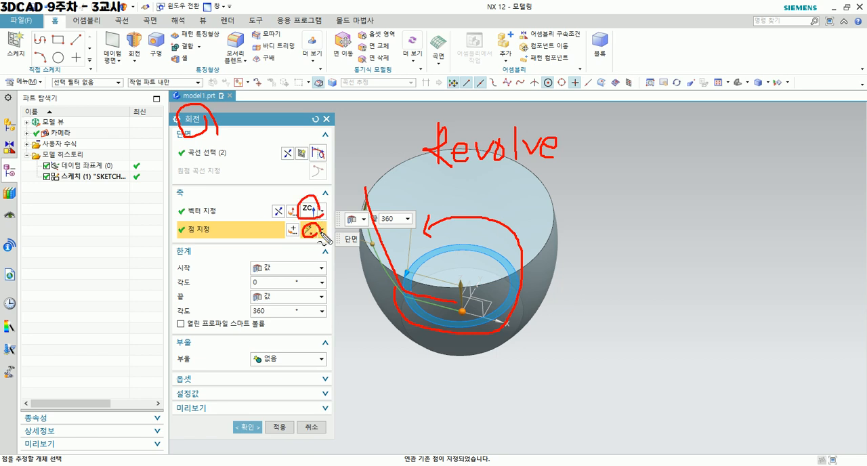
key("Escape")
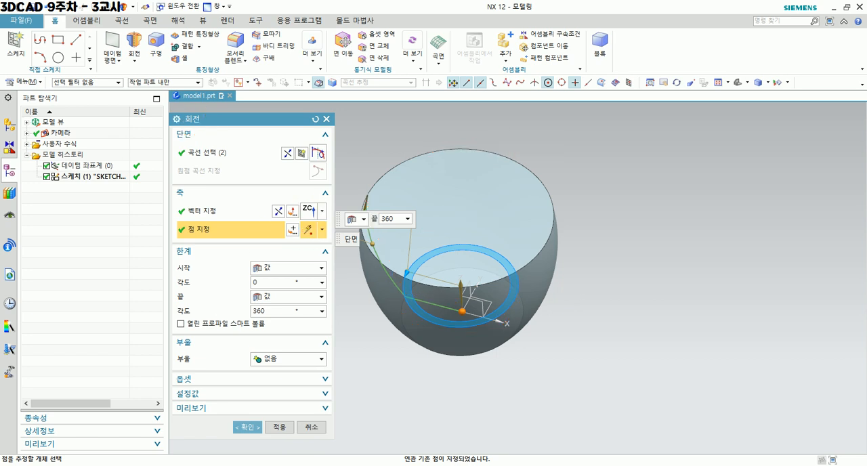
Cancel the current Revolve and start a new one with the line-and-arc profile as its section.
key("Escape")
middle_click_drag(349, 240, 353, 213)
left_click(134, 41)
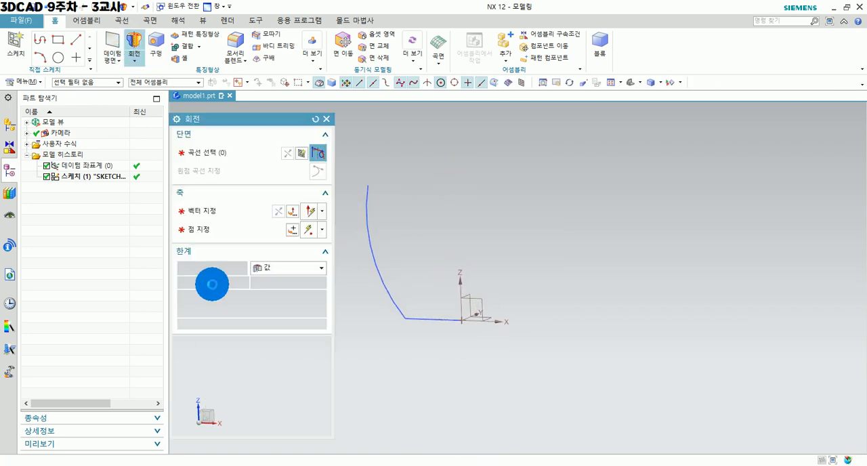
left_click(368, 230)
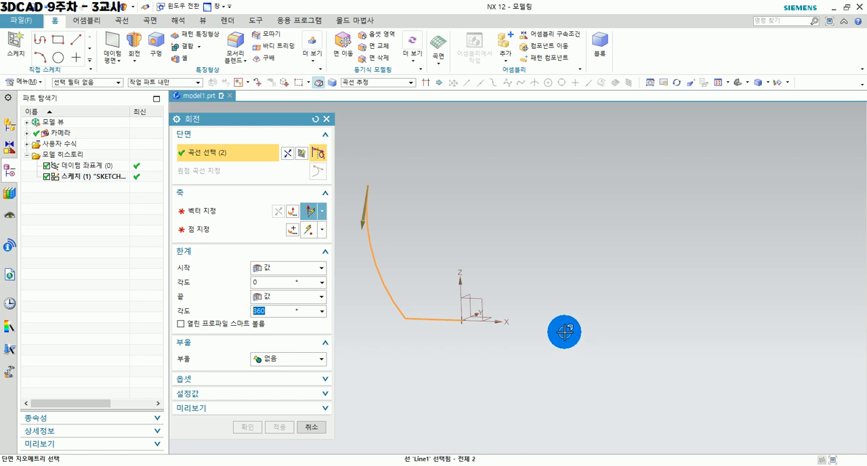
Specify the Z axis of the datum coordinate system as the revolve axis for the profile.
left_click(221, 211)
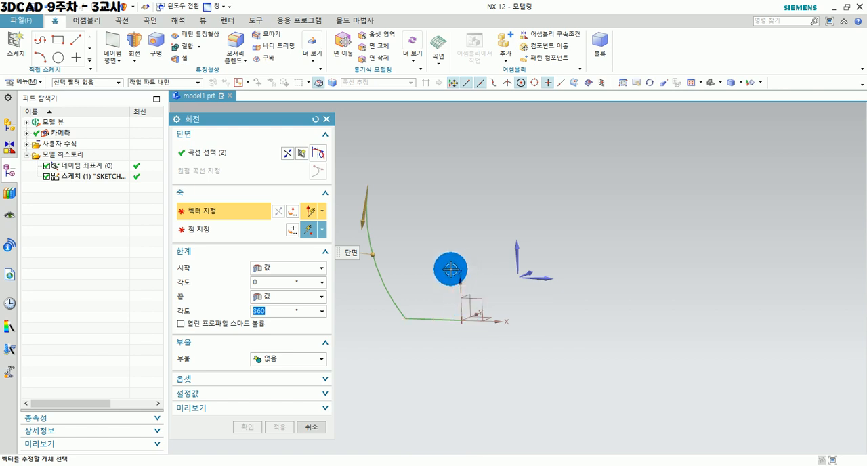
left_click(188, 234)
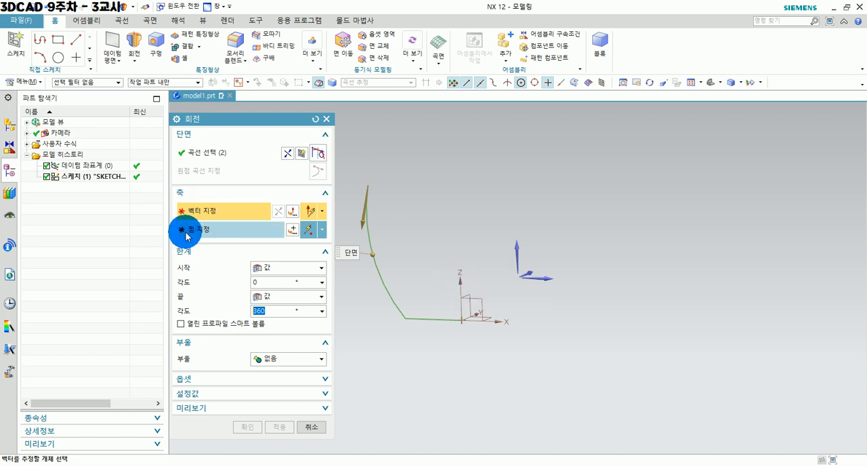
left_click(211, 207)
left_click(211, 227)
left_click(209, 214)
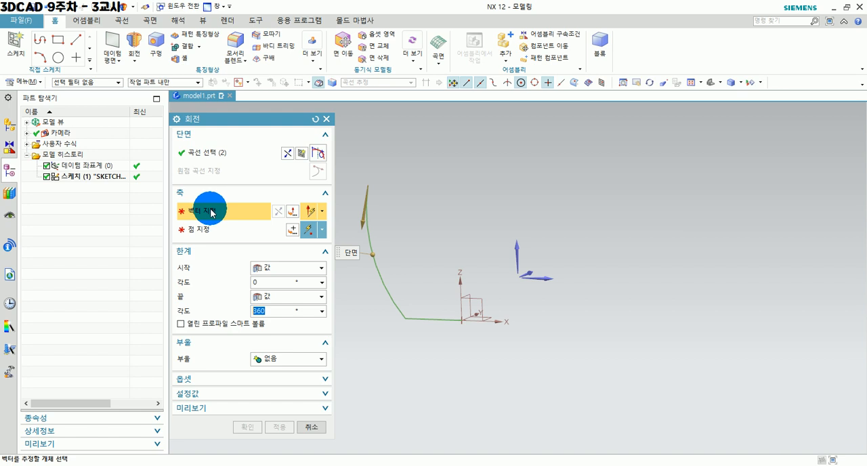
left_click(208, 231)
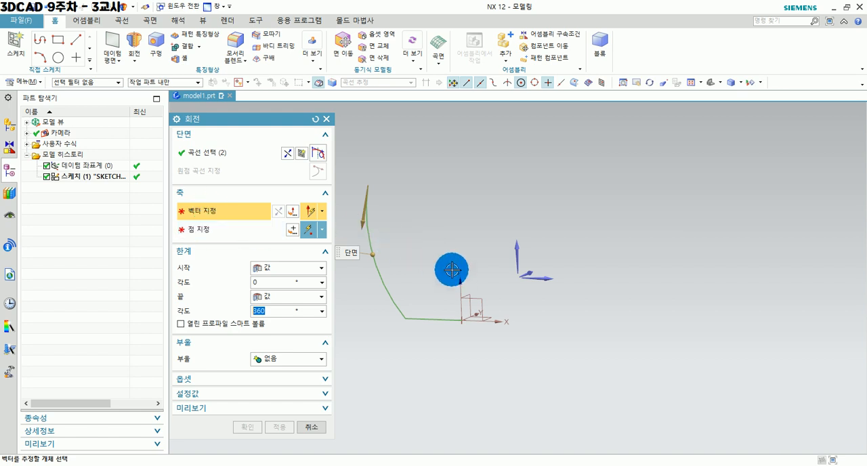
left_click(458, 284)
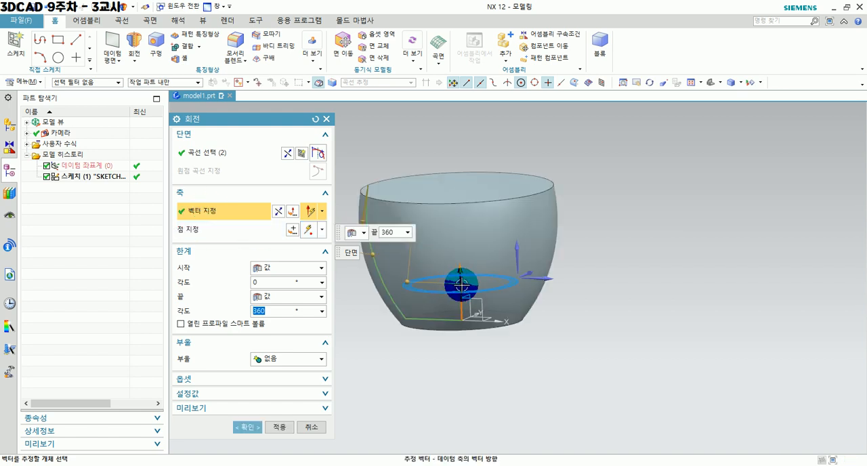
Examine the 360-degree revolve preview and its end angle from several viewing directions.
middle_click_drag(664, 305, 676, 350)
scroll(465, 277, "up", 1)
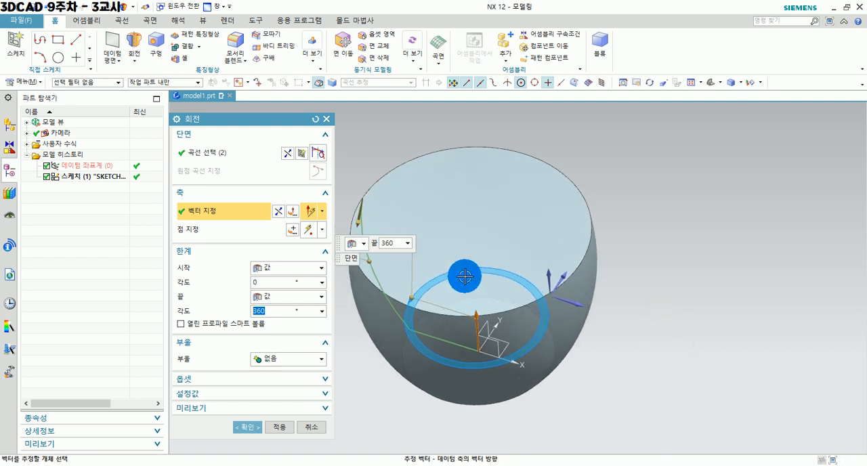
middle_click_drag(411, 295, 432, 294)
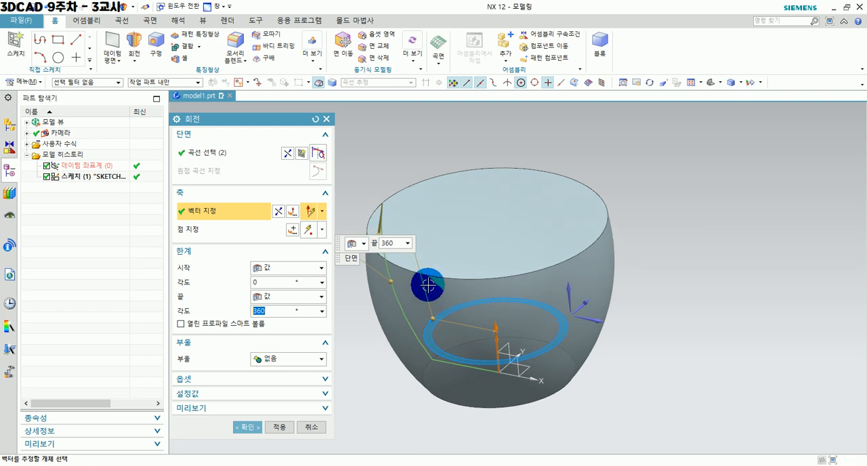
left_click_drag(276, 310, 249, 307)
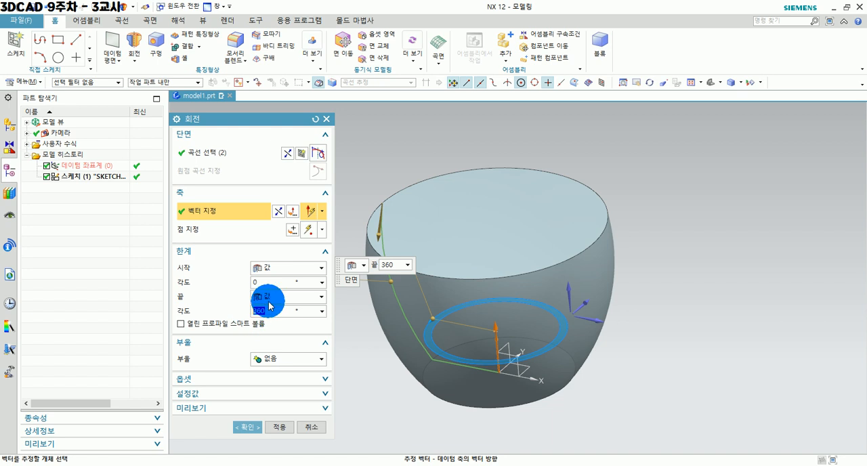
left_click_drag(266, 311, 246, 305)
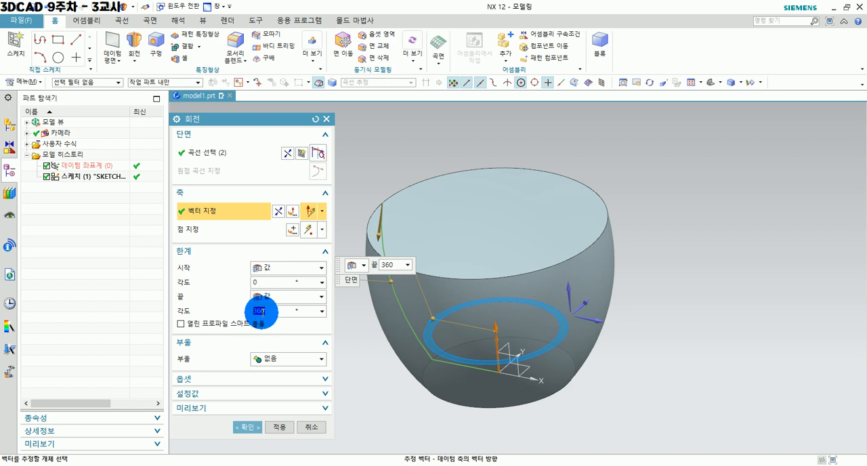
middle_click_drag(453, 330, 462, 362)
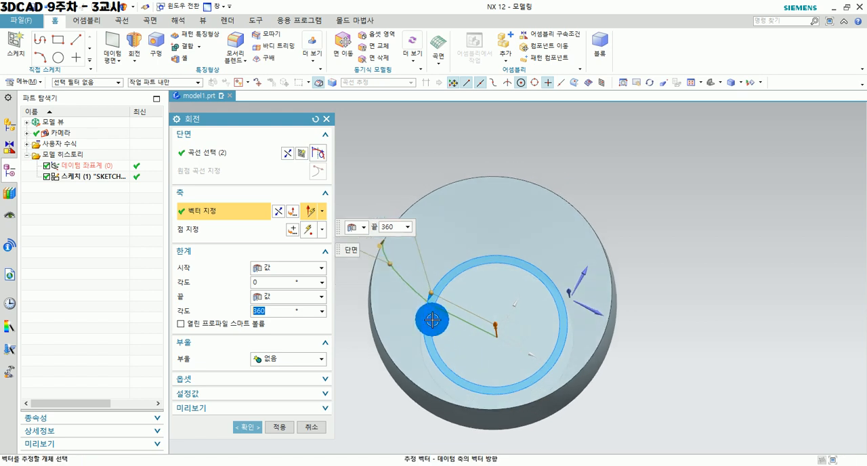
scroll(431, 337, "up", 5)
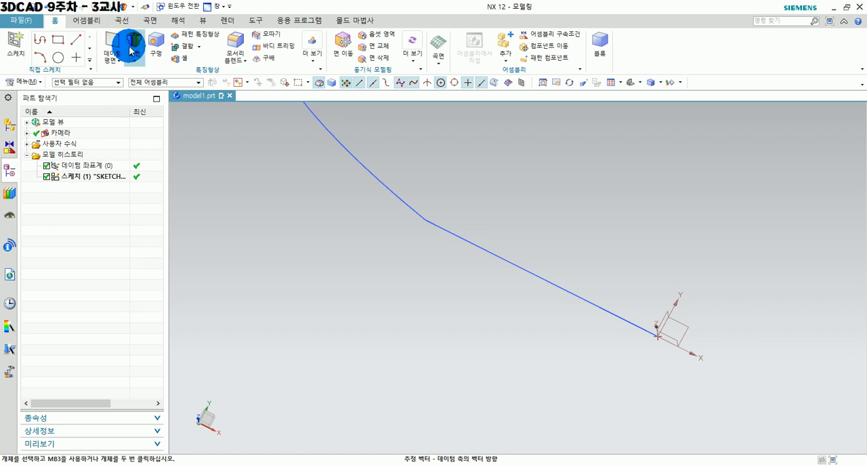
Start a Revolve with the line-and-arc profile as its section and the datum coordinate system's Z axis as its axis.
left_click(130, 49)
left_click(522, 267)
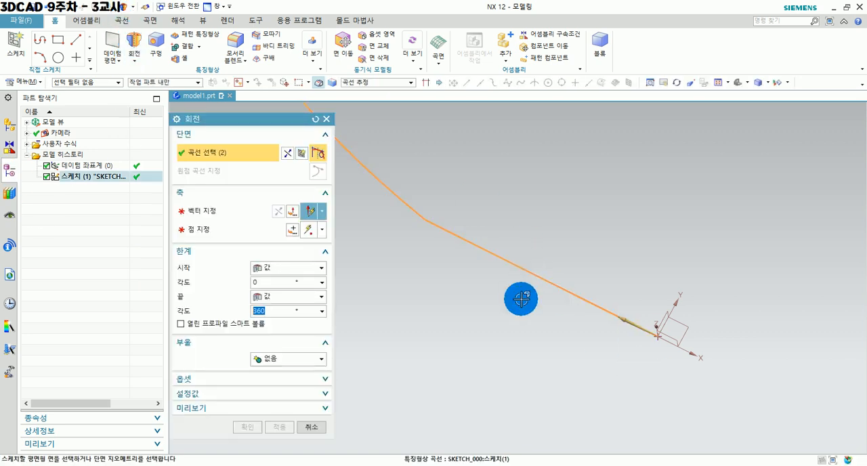
left_click(633, 326)
mouse_move(652, 348)
middle_mouse_down()
mouse_move(649, 330)
mouse_move(651, 400)
middle_mouse_up()
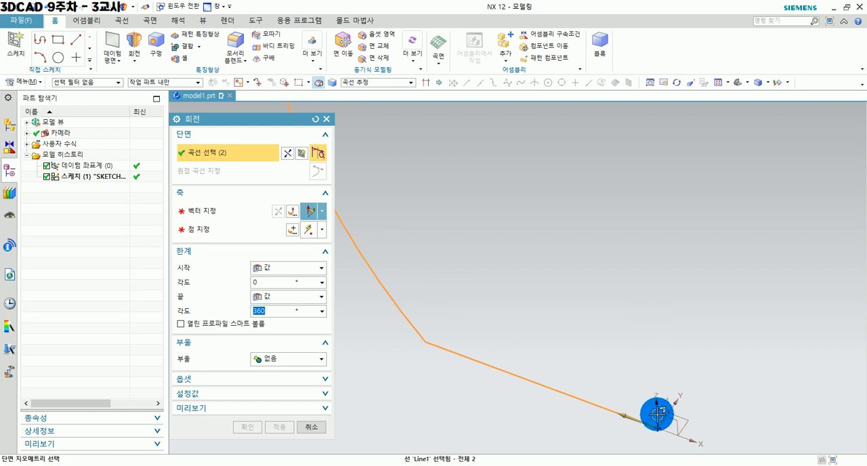
left_click(210, 211)
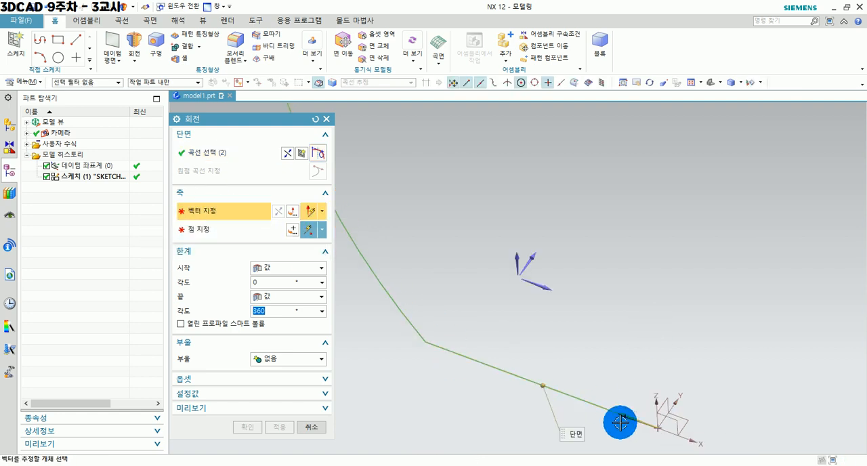
left_click(655, 409)
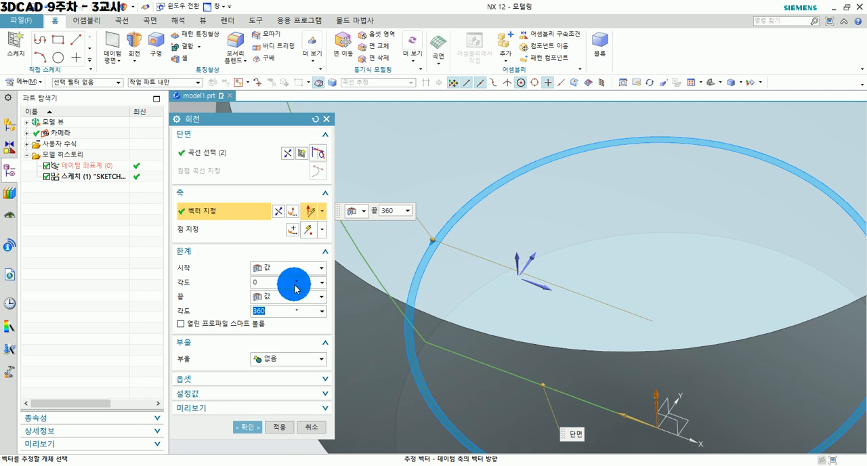
Set the revolve's end angle to 252 degrees, create the feature and leave the command.
scroll(455, 302, "down", 2)
left_click_drag(440, 262, 694, 229)
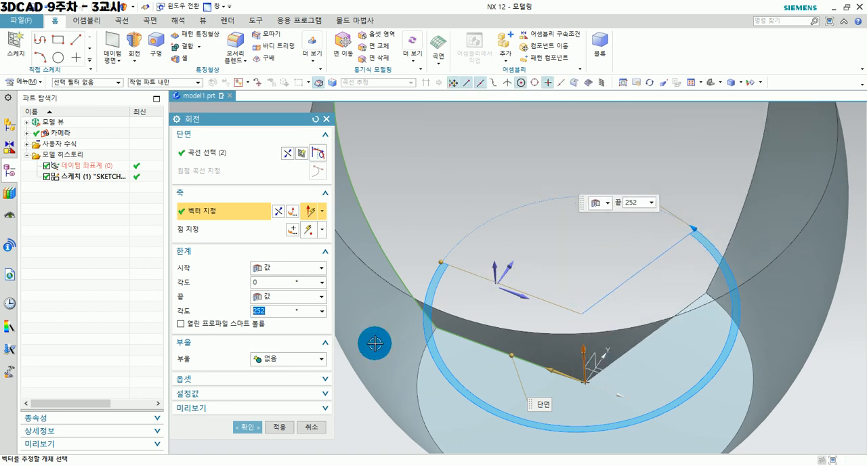
scroll(645, 247, "down", 4)
middle_click_drag(532, 337, 488, 322)
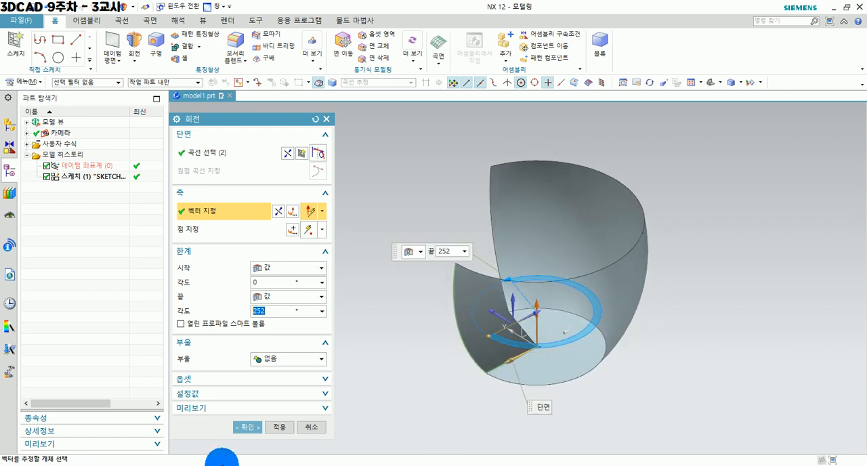
left_click(278, 428)
middle_click_drag(556, 402, 525, 285)
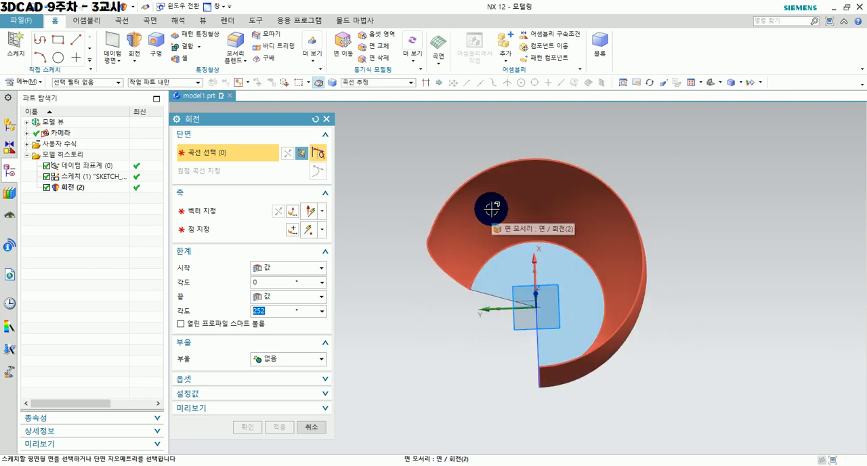
middle_click_drag(622, 373, 642, 344)
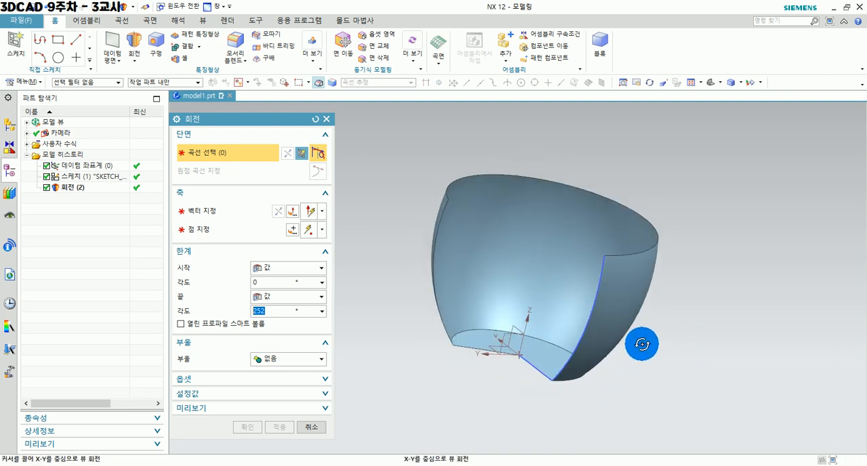
left_click(314, 427)
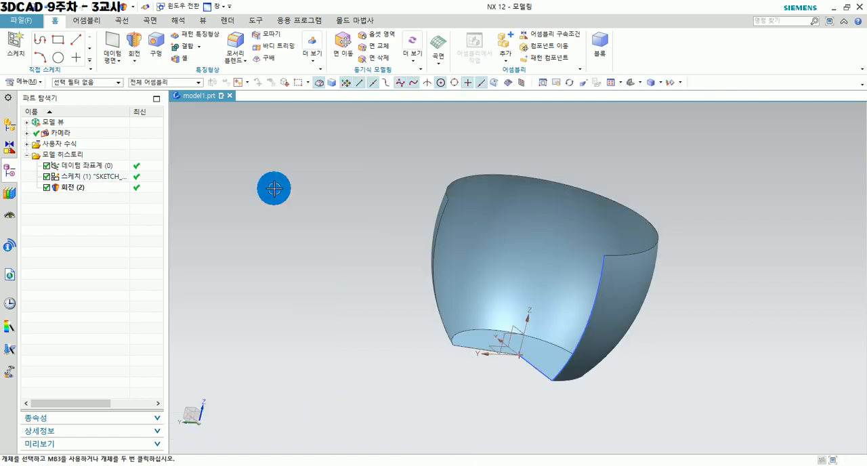
Edit the revolve feature so its end angle is 360 degrees.
left_click(45, 193)
left_click(70, 189)
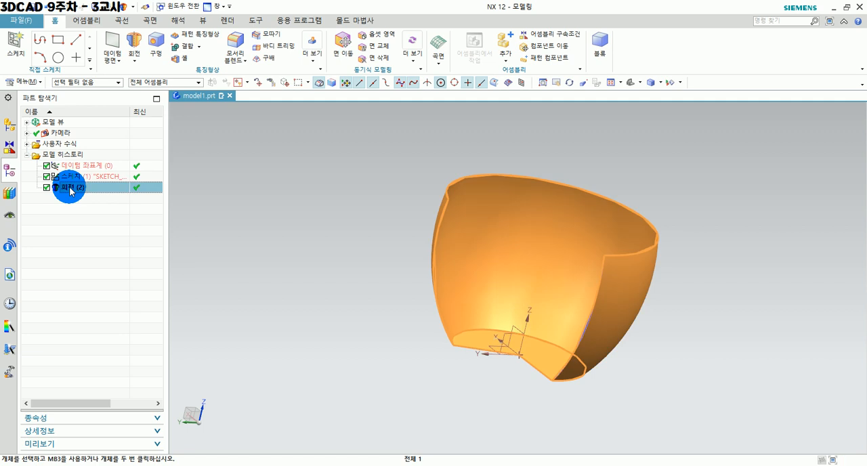
double_click(70, 189)
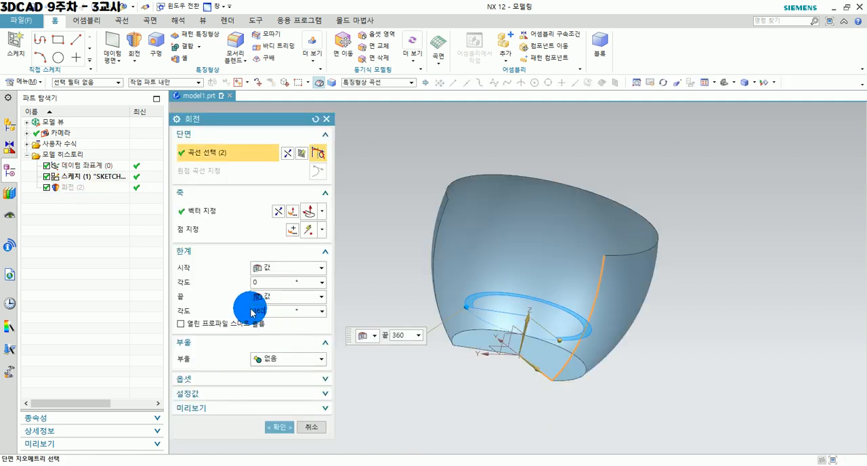
left_click(286, 427)
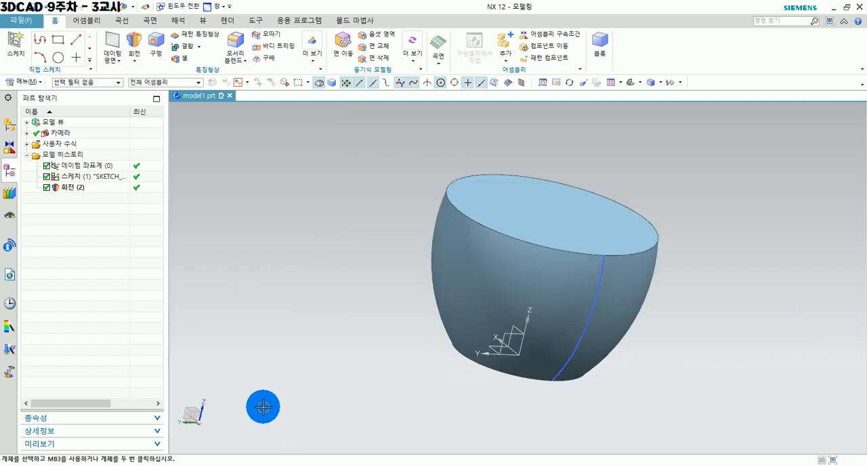
Examine the interior of the revolved body with a temporary one-plane section view normal to X.
mouse_move(502, 229)
middle_mouse_down()
mouse_move(456, 362)
mouse_move(517, 246)
mouse_move(504, 235)
middle_mouse_up()
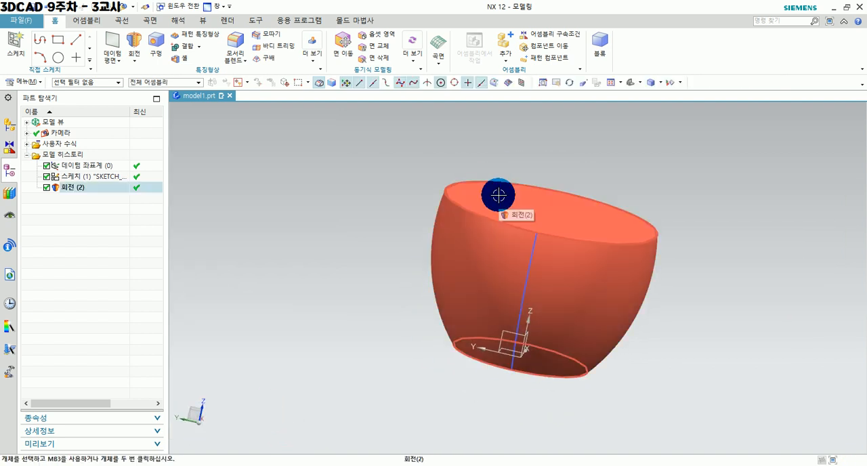
middle_click_drag(499, 196, 478, 241)
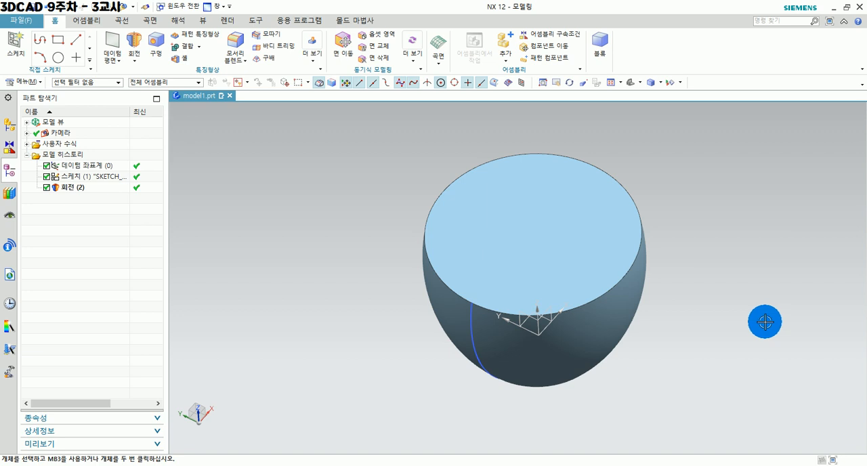
key("ctrl+h")
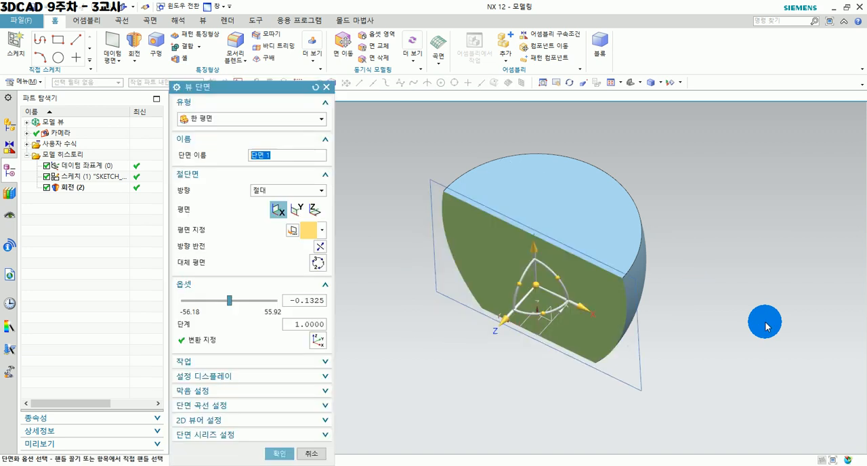
middle_click_drag(533, 397, 544, 359)
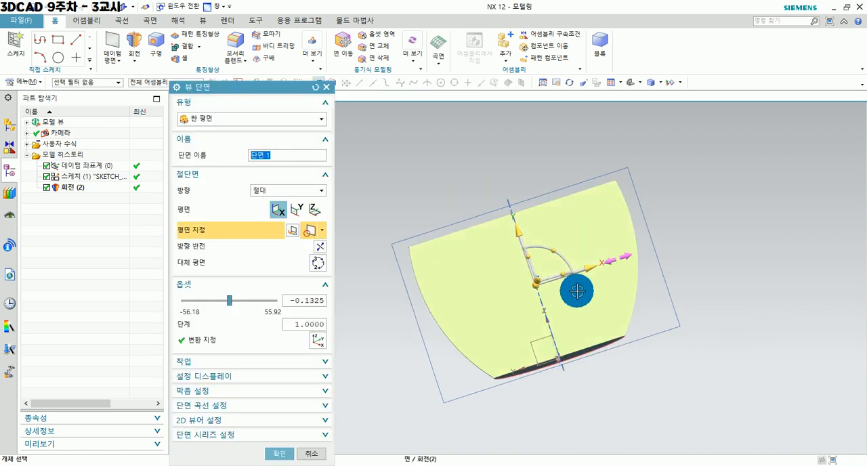
left_click(311, 453)
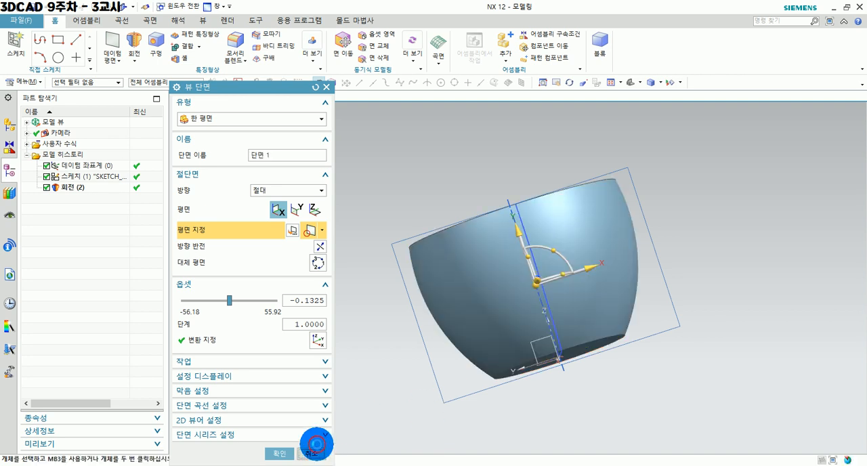
Edit the revolve feature and reduce its end angle to 71.5 degrees.
left_click(71, 198)
double_click(71, 198)
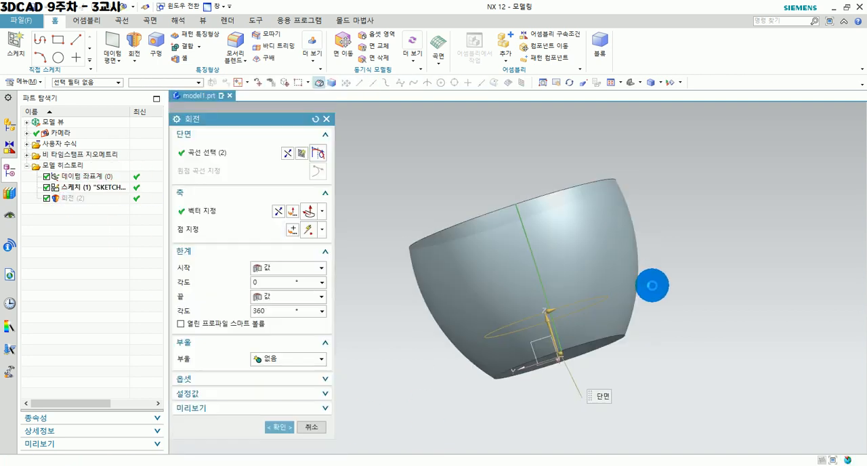
middle_click_drag(629, 302, 468, 343)
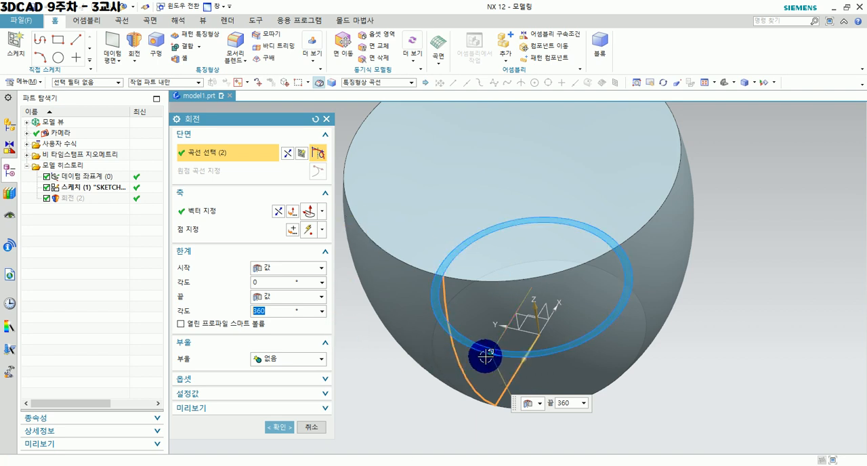
left_click_drag(527, 354, 616, 331)
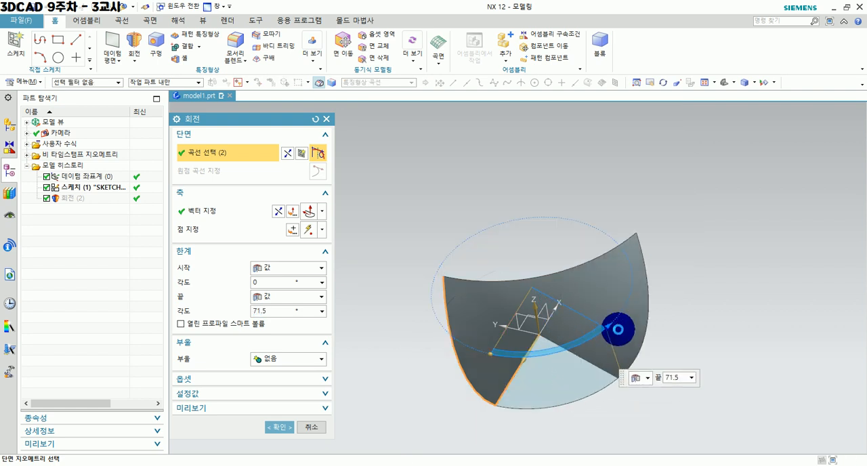
middle_click_drag(511, 387, 543, 374)
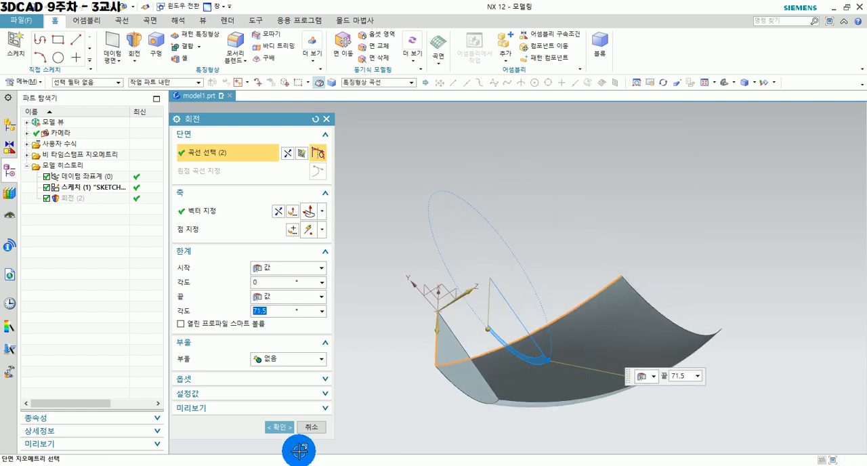
left_click(279, 427)
Undo the last end-angle change of the revolve feature.
middle_click_drag(281, 429, 506, 400)
left_click(512, 311)
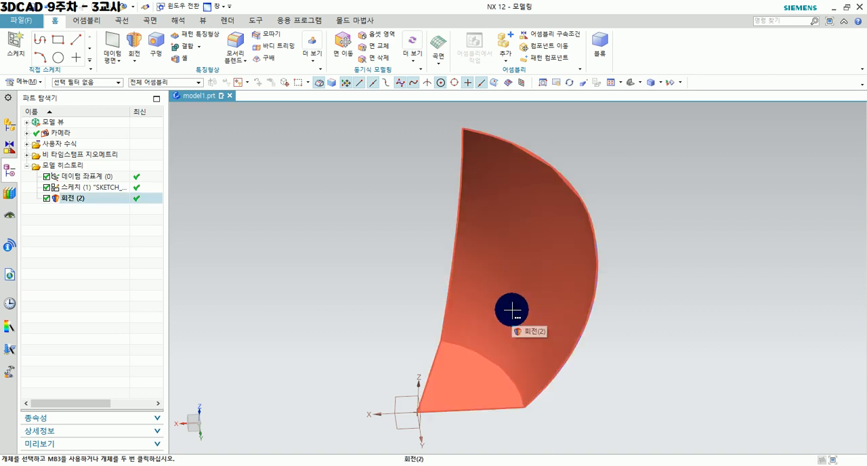
key("ctrl+z")
Edit the revolve feature and set its offset to two-sided, with 0 mm at the start and 5 mm at the end.
double_click(67, 198)
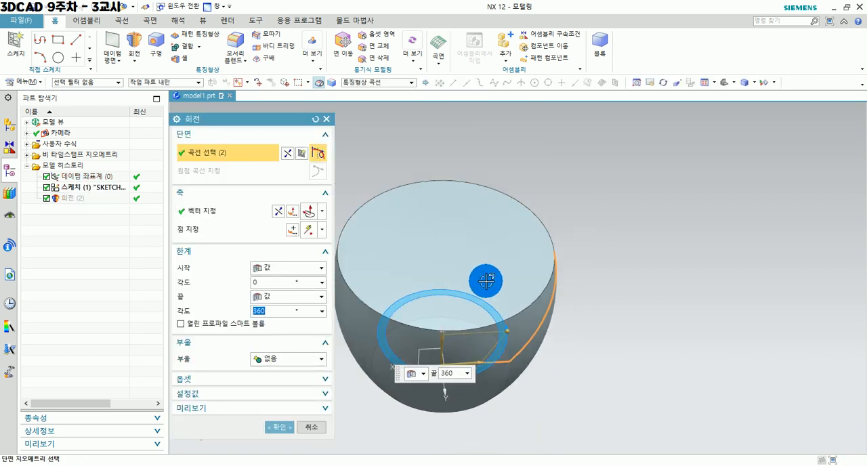
middle_click_drag(471, 294, 505, 246)
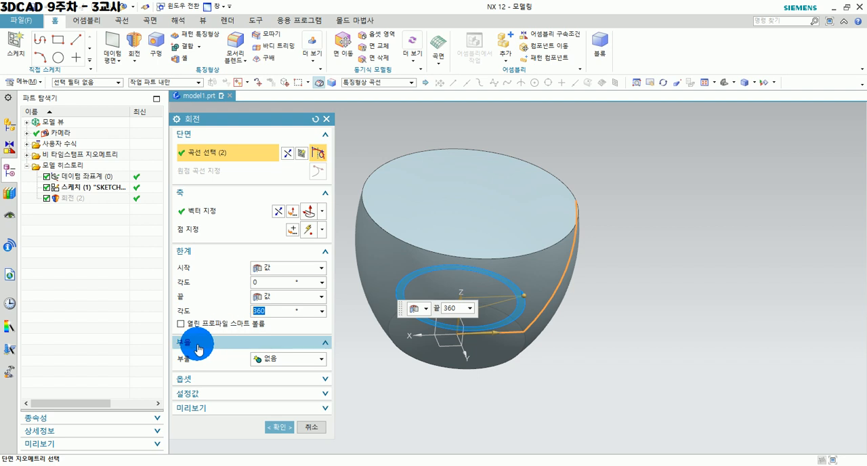
left_click(203, 384)
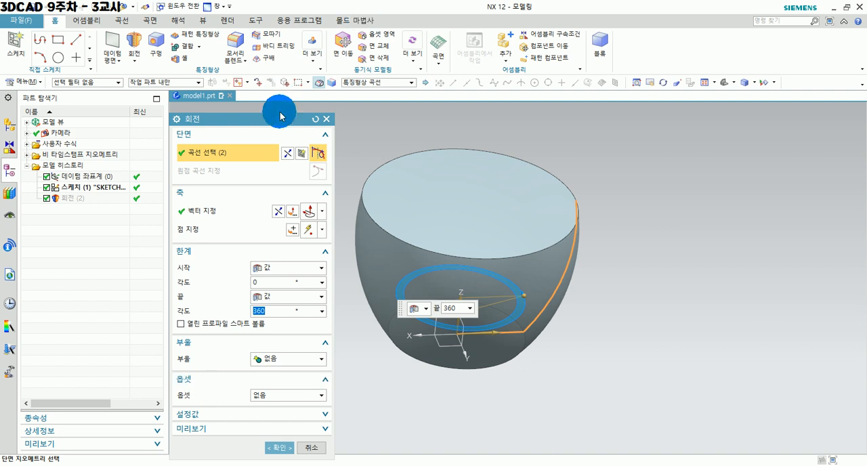
left_click_drag(271, 118, 272, 108)
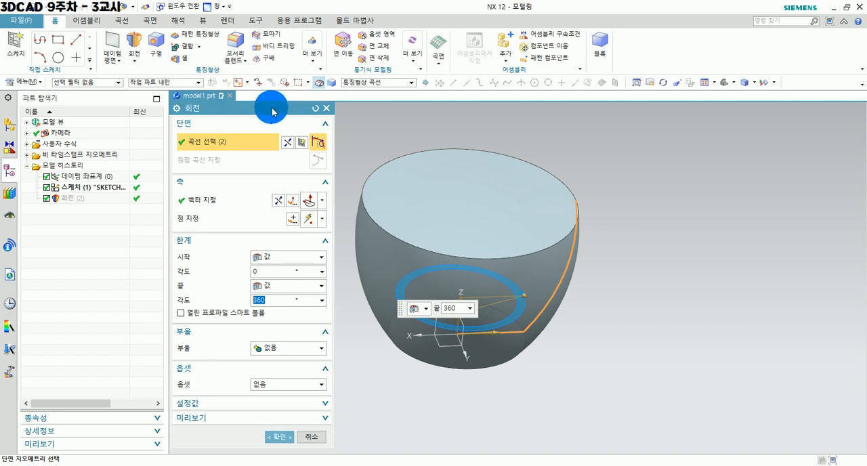
left_click(282, 348)
left_click(270, 361)
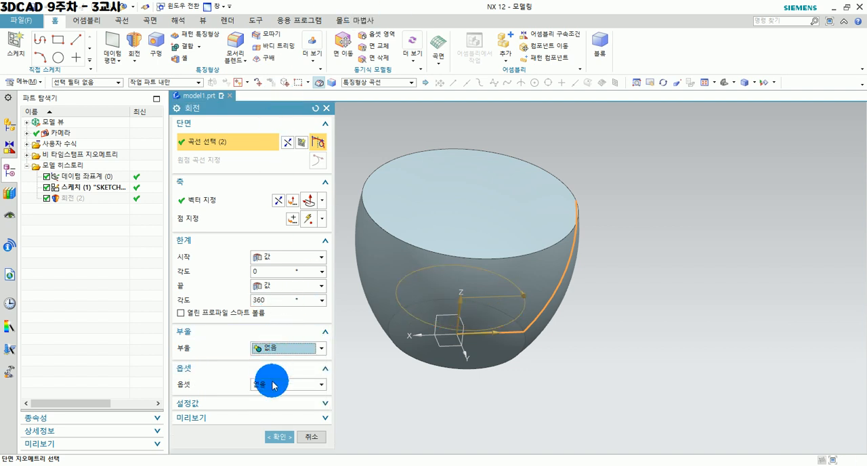
left_click(273, 384)
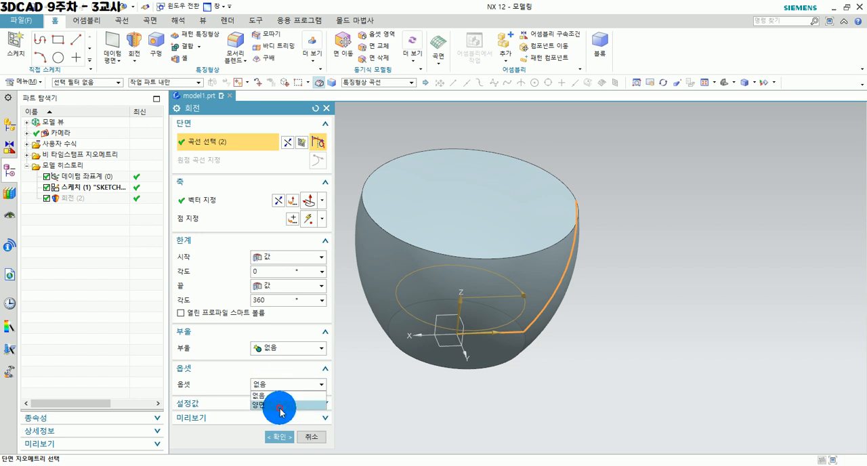
left_click(280, 406)
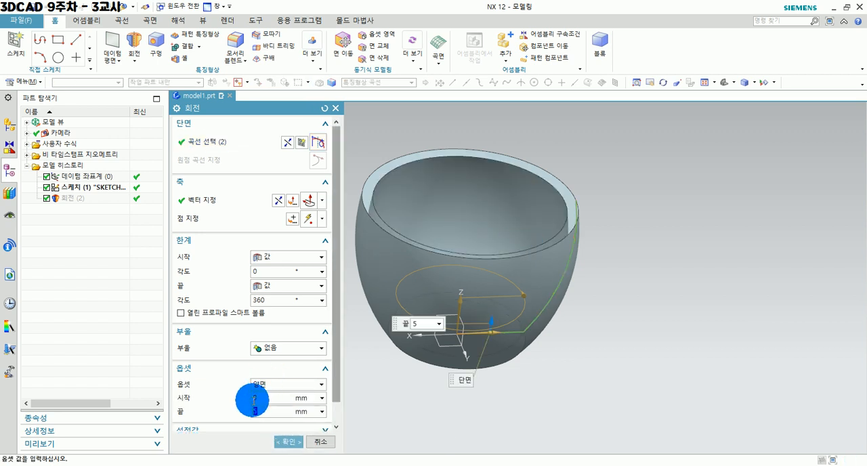
left_click(267, 397)
Set the end value of the revolve's two-sided offset to 3 mm.
middle_click_drag(621, 348, 598, 334)
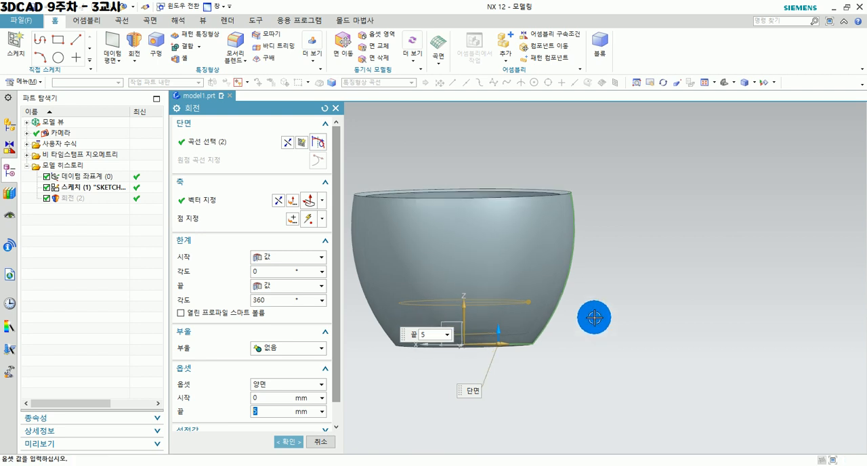
scroll(563, 214, "up", 6)
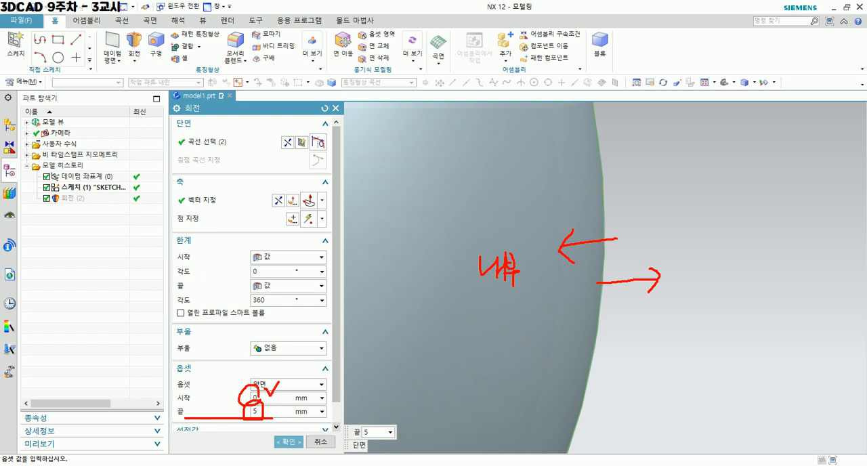
key("Escape")
middle_click_drag(579, 242, 601, 269)
scroll(589, 299, "down", 5)
middle_click_drag(574, 345, 548, 333)
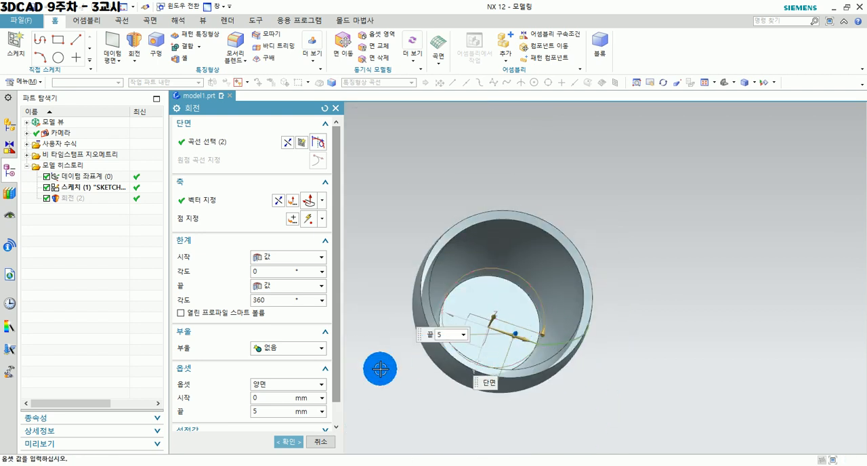
double_click(265, 411)
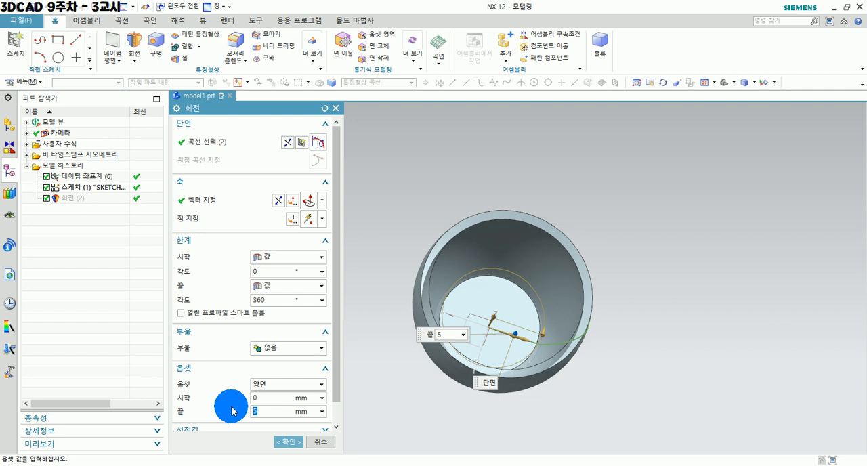
type("3")
key("Return")
Set the start value of the revolve's two-sided offset to 1 mm.
middle_click_drag(602, 383, 596, 353)
left_click(254, 391)
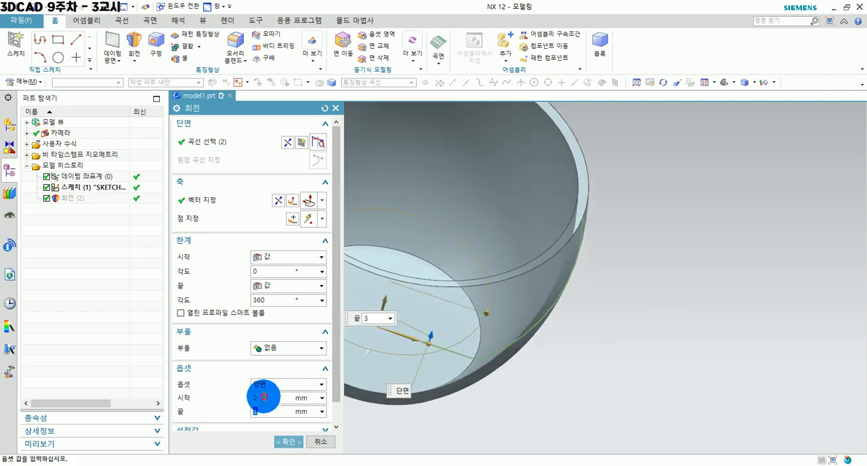
left_click(264, 397)
key("Return")
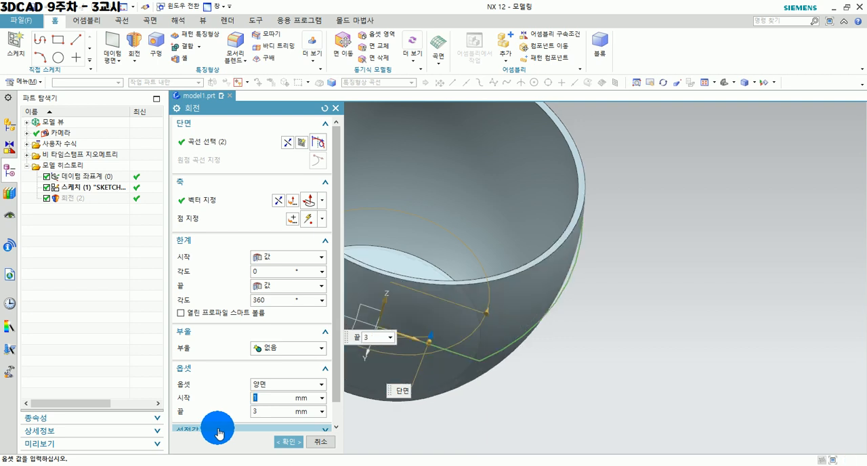
Set the start value of the revolve's two-sided offset to -1 mm and accept the feature edit.
middle_click_drag(593, 381, 602, 350)
scroll(583, 205, "up", 3)
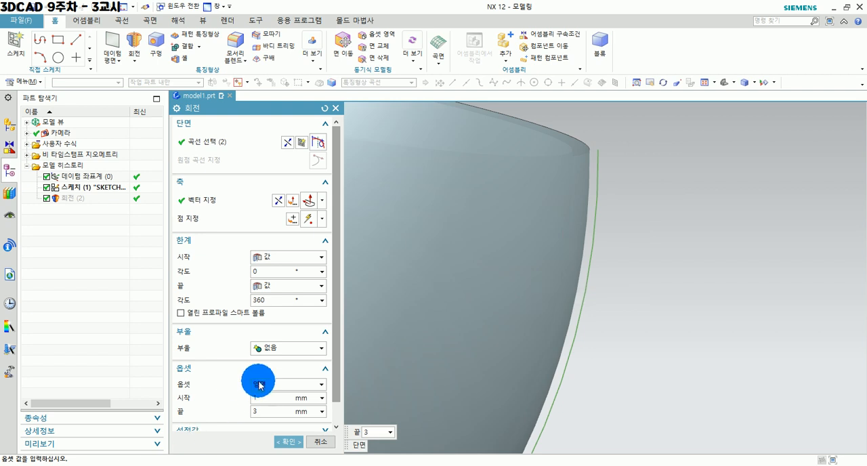
left_click_drag(267, 399, 242, 388)
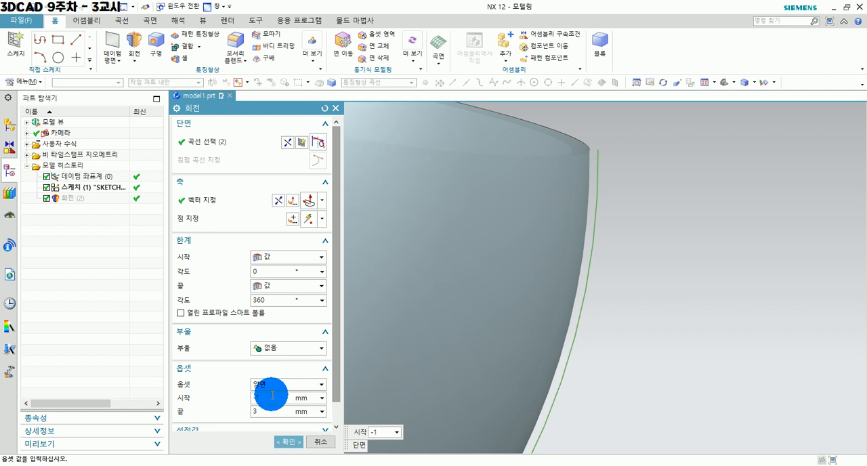
key("Tab")
middle_click_drag(584, 194, 605, 257)
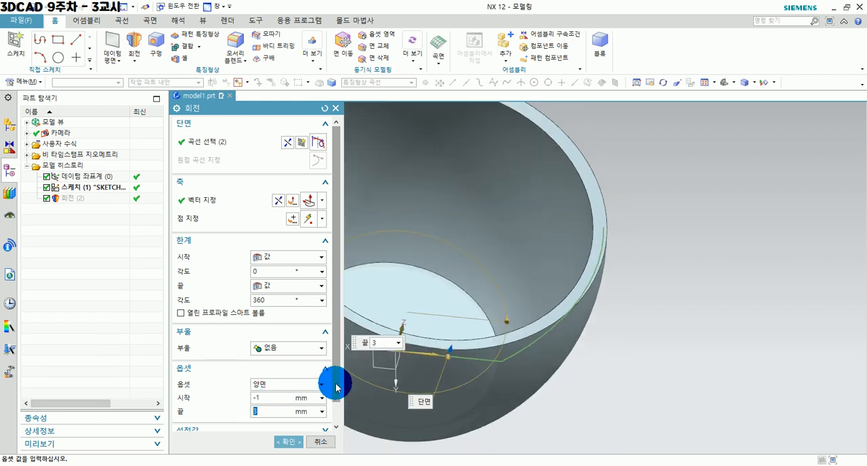
scroll(337, 387, "down", 2)
scroll(337, 388, "up", 2)
middle_click_drag(669, 376, 550, 260)
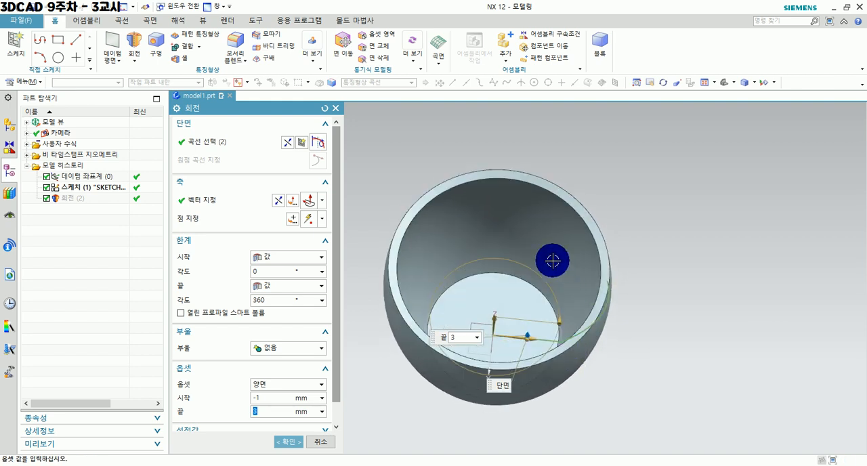
left_click(305, 444)
middle_click_drag(482, 351, 533, 371)
scroll(461, 245, "up", 2)
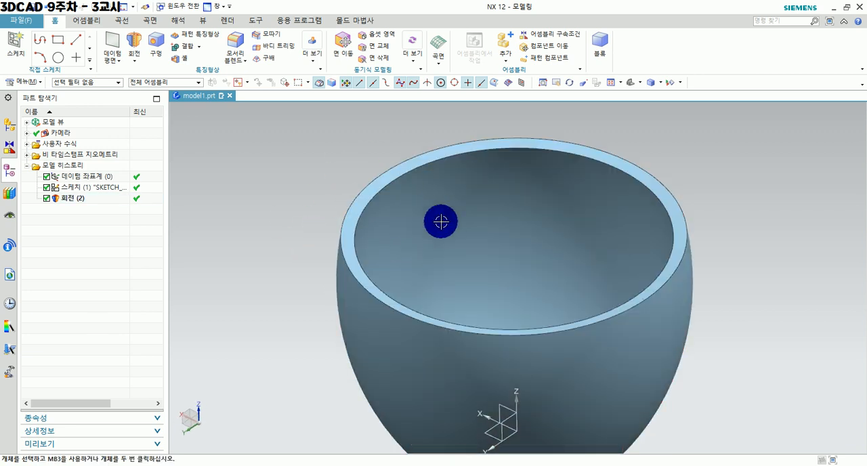
Delete the thin-walled revolve feature, keeping its profile sketch.
left_click(432, 199)
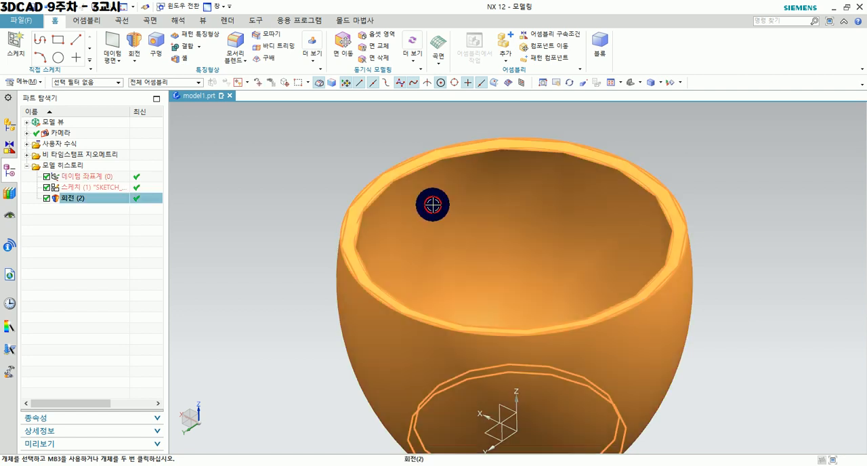
key("Delete")
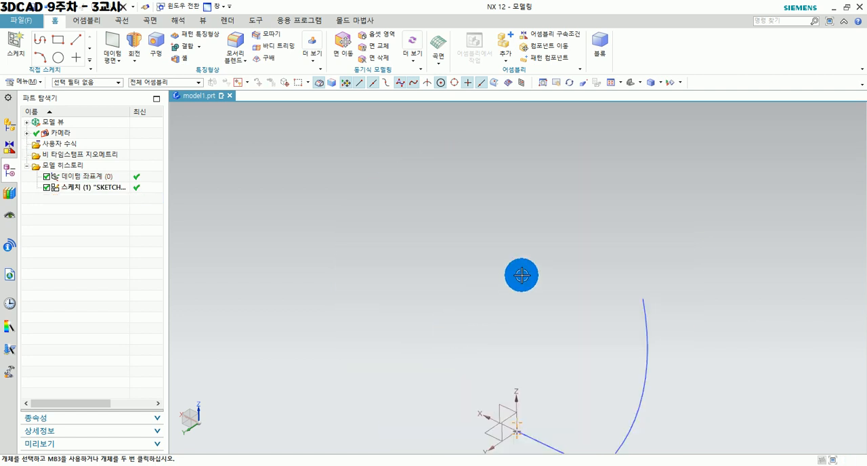
mouse_move(548, 302)
middle_mouse_down()
mouse_move(598, 385)
mouse_move(507, 354)
mouse_move(450, 387)
mouse_move(452, 401)
mouse_move(240, 273)
mouse_move(417, 287)
mouse_move(409, 302)
mouse_move(423, 316)
middle_mouse_up()
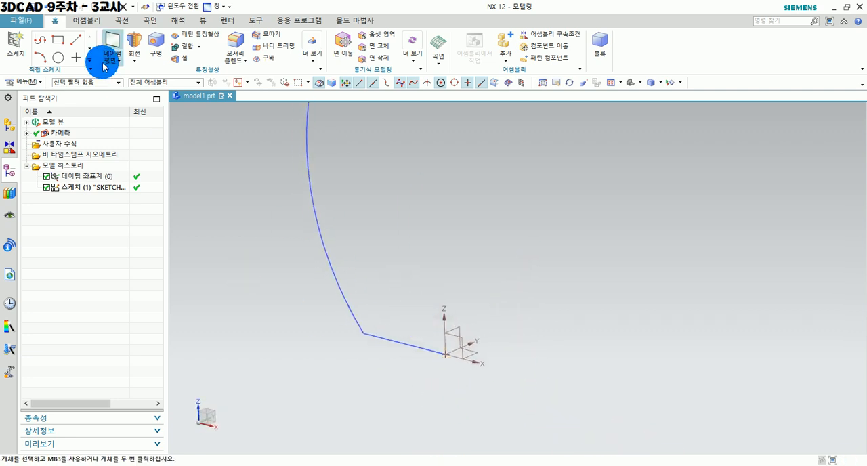
Revolve the open line-and-arc profile 360° about the datum Z axis with a two-sided offset.
left_click(135, 37)
left_click(351, 306)
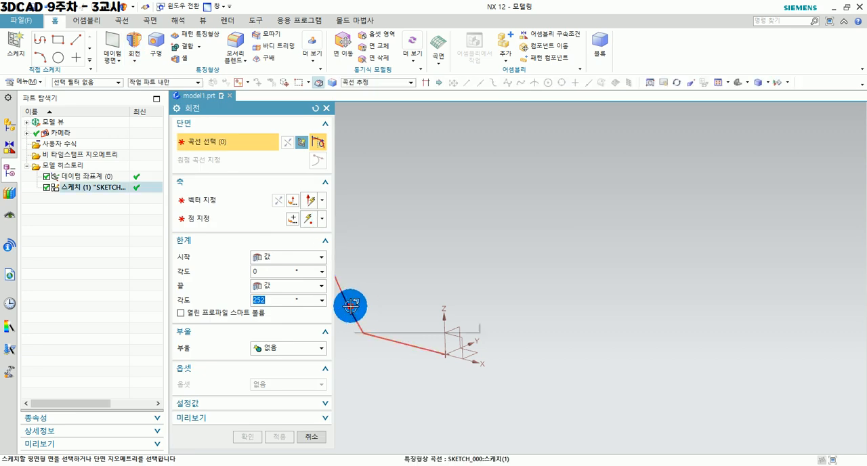
left_click(229, 200)
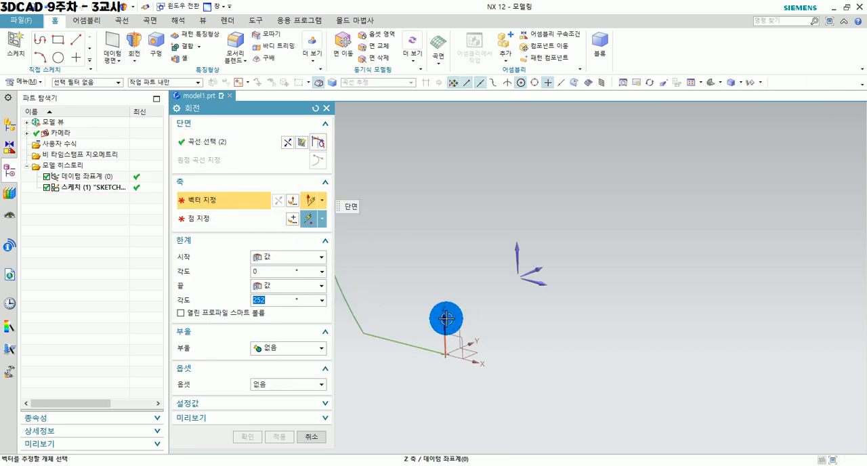
left_click(444, 317)
type("360")
key("Return")
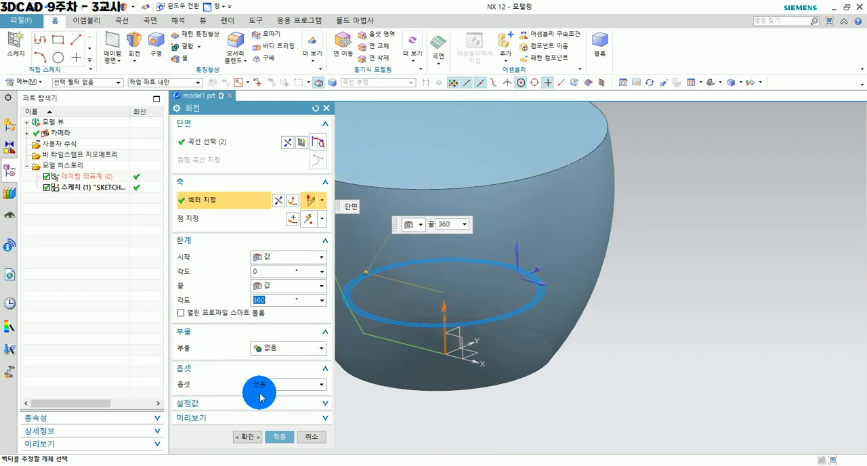
left_click(294, 385)
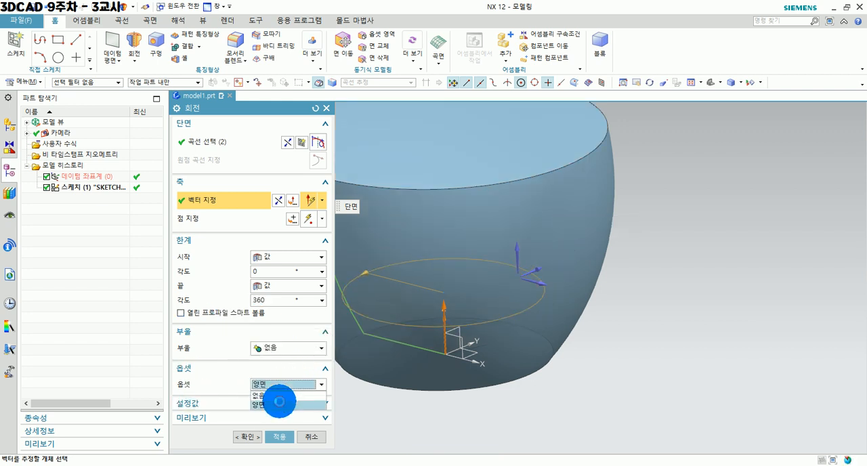
left_click(281, 404)
left_click(256, 435)
middle_click_drag(669, 360, 646, 342)
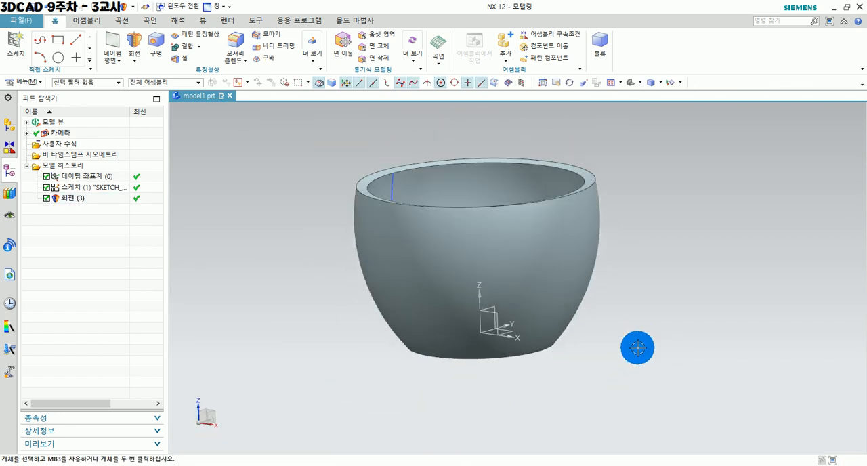
Delete the newly made revolved bowl so only the open profile sketch is left.
left_click(536, 255)
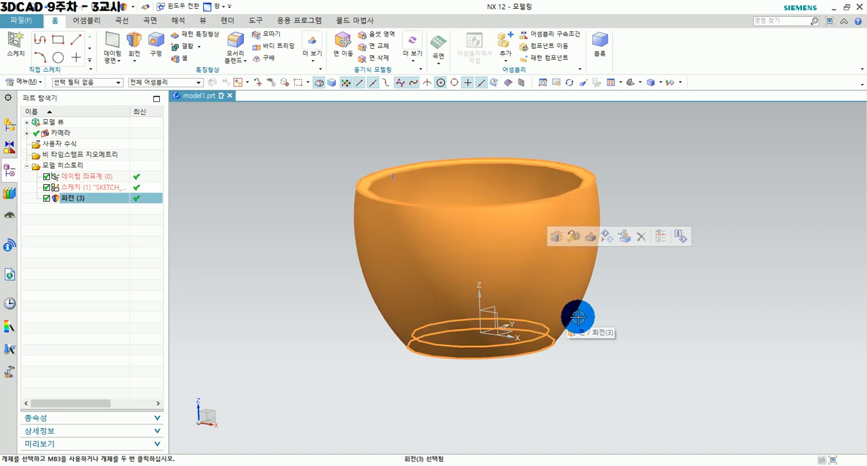
key("Delete")
mouse_move(585, 283)
middle_mouse_down()
mouse_move(637, 269)
mouse_move(673, 274)
mouse_move(606, 300)
middle_mouse_up()
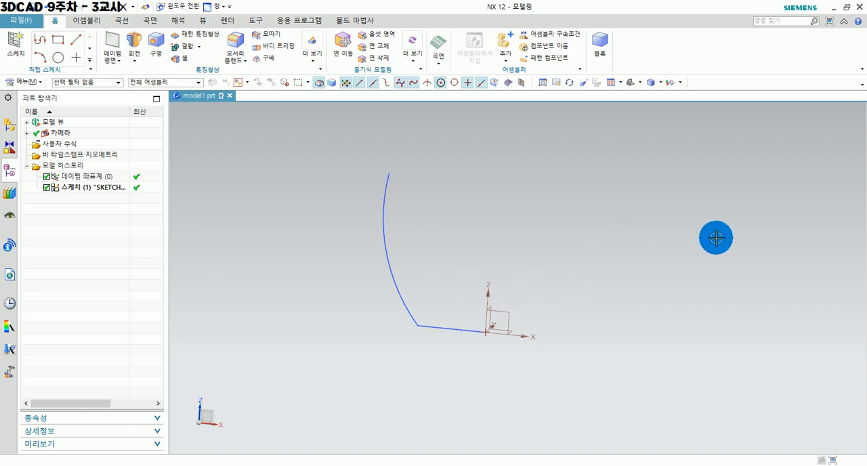
Edit the profile sketch, closing it with a vertical line about 68 mm long from the origin and a horizontal line to the arc's upper end.
double_click(74, 191)
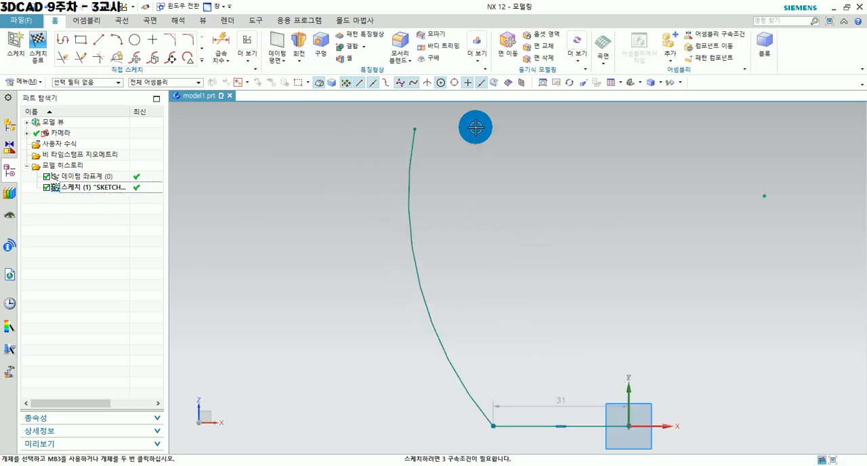
middle_click_drag(528, 244, 417, 242, "shift")
scroll(425, 247, "up", 1)
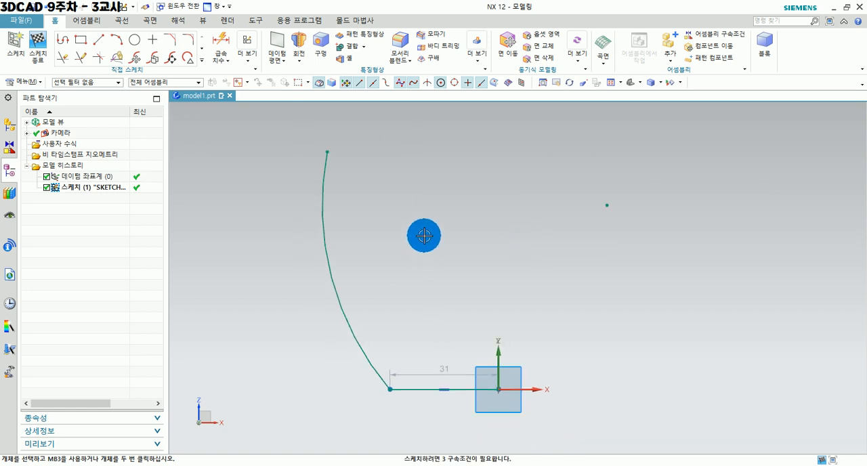
scroll(425, 248, "up", 1)
left_click(100, 43)
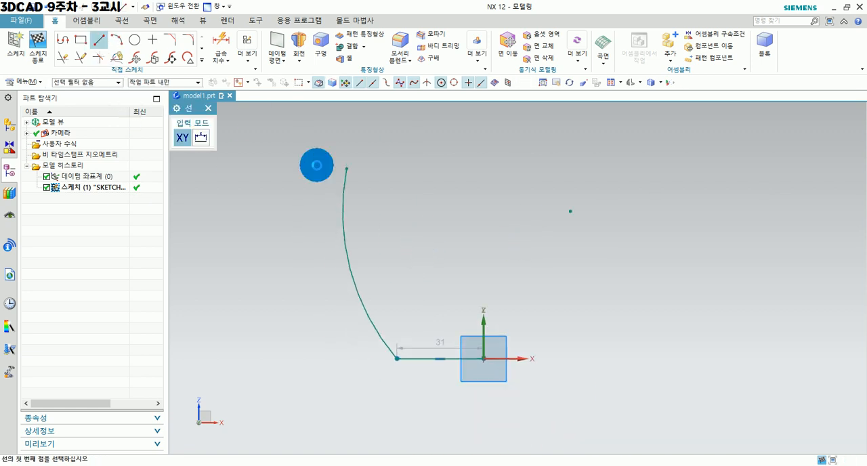
left_click(482, 360)
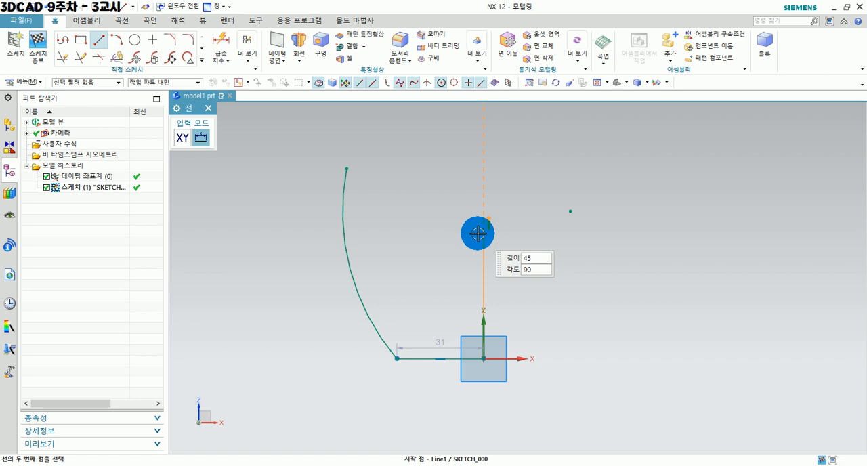
left_click(484, 168)
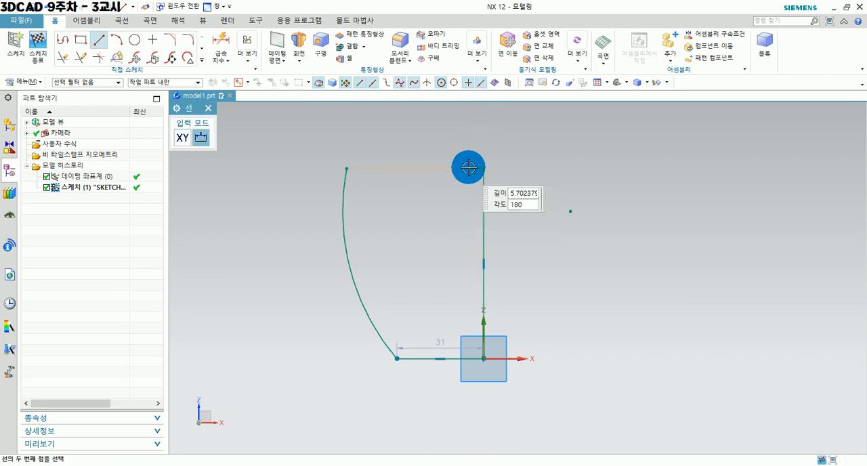
left_click(347, 168)
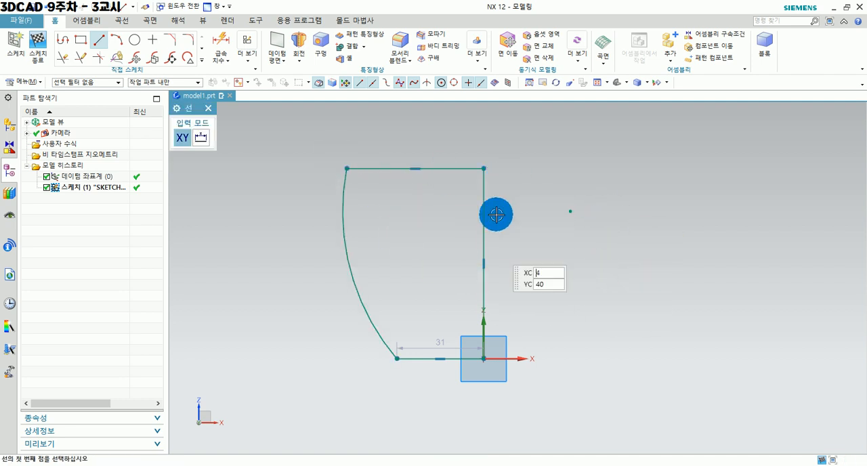
left_click(38, 44)
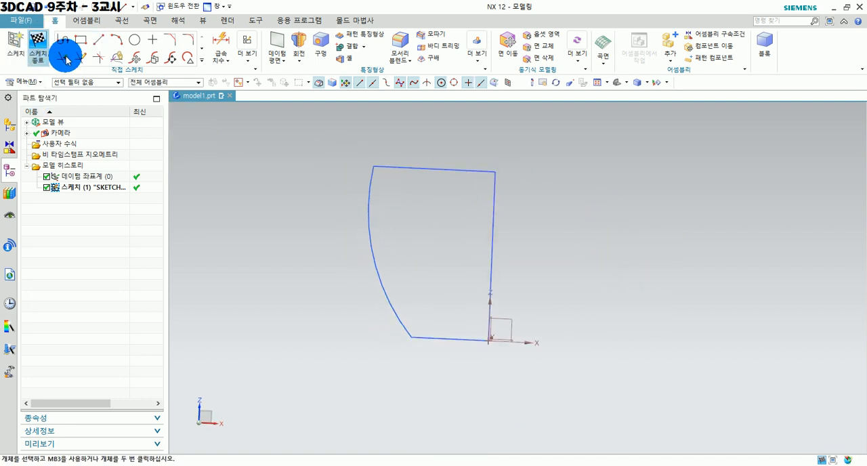
Set up a Revolve of the closed four-curve profile, using its vertical sketch line as the axis.
middle_click_drag(538, 277, 527, 316)
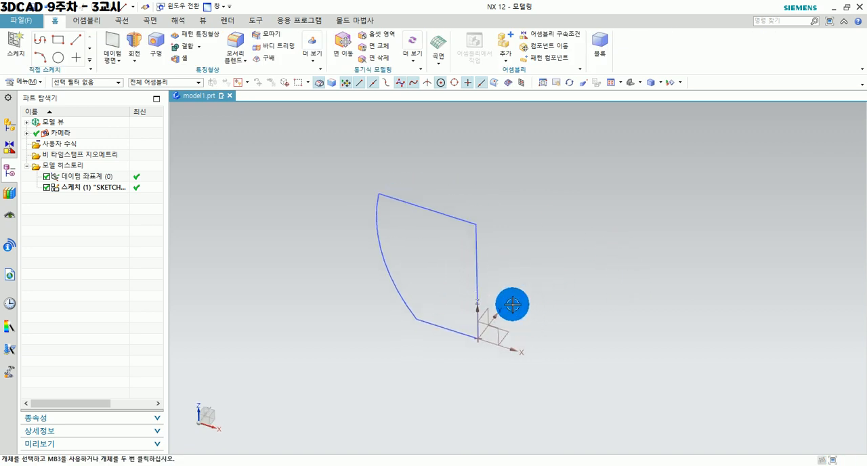
left_click(133, 41)
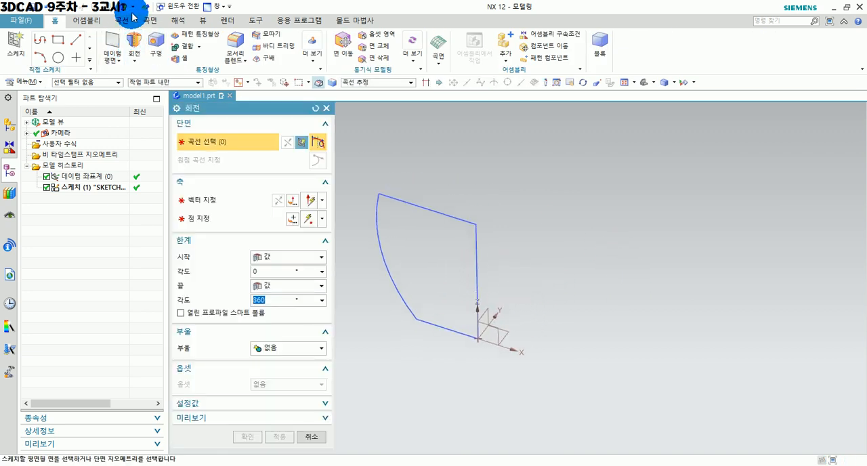
left_click(412, 203)
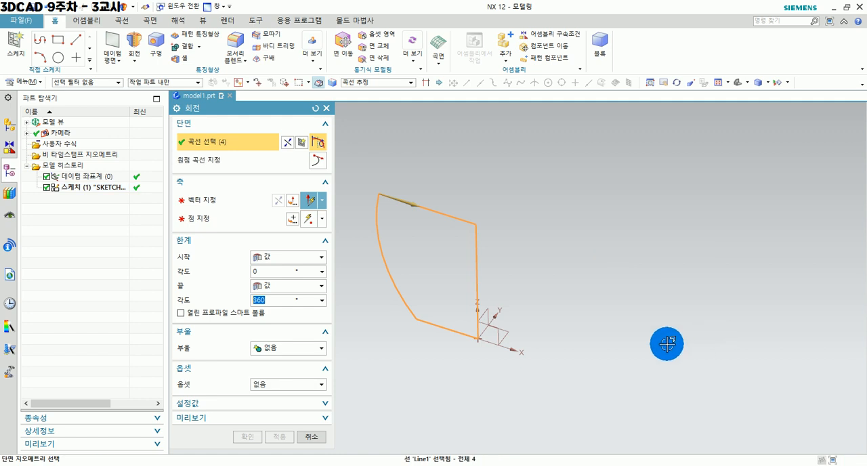
left_click(206, 200)
scroll(474, 303, "up", 2)
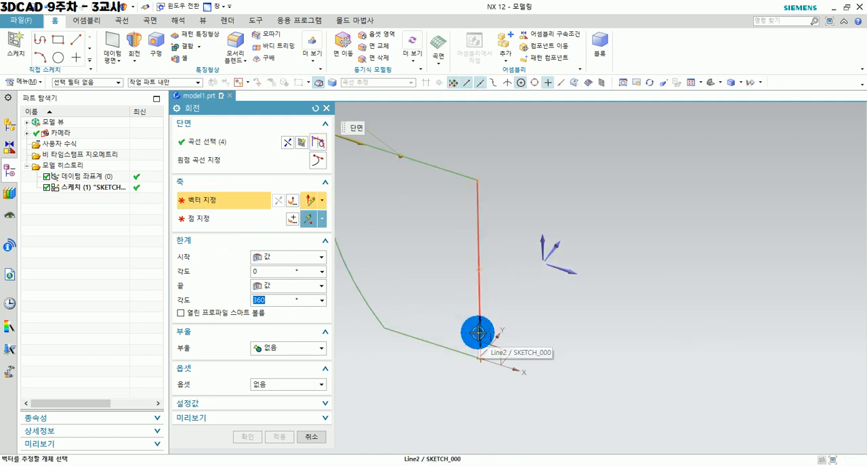
left_click(475, 228)
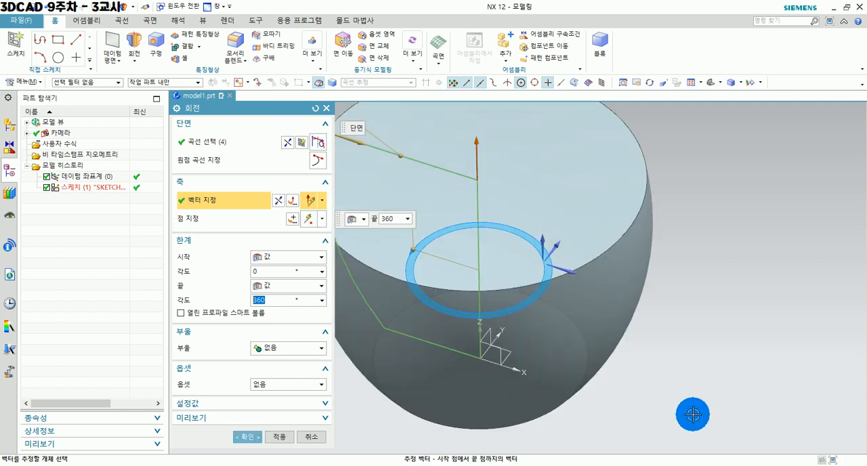
scroll(693, 414, "down", 4)
middle_click_drag(623, 419, 457, 345)
scroll(457, 345, "up", 2)
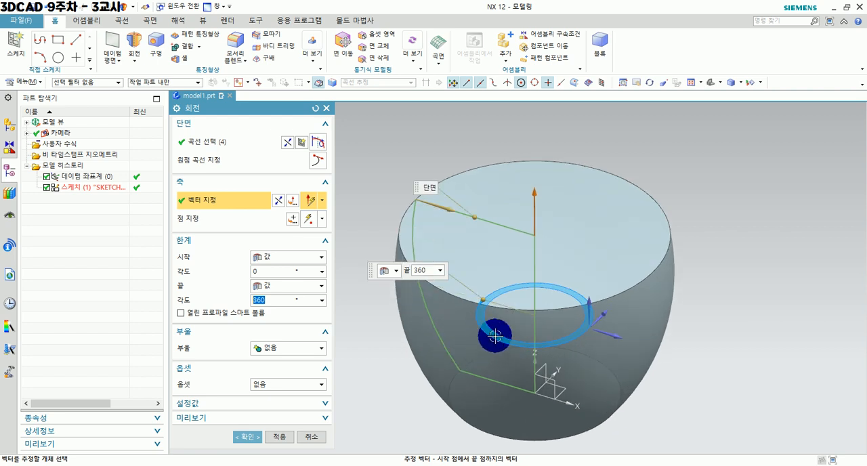
Set the revolve's end angle to 155° and create the solid.
left_click_drag(479, 305, 587, 361)
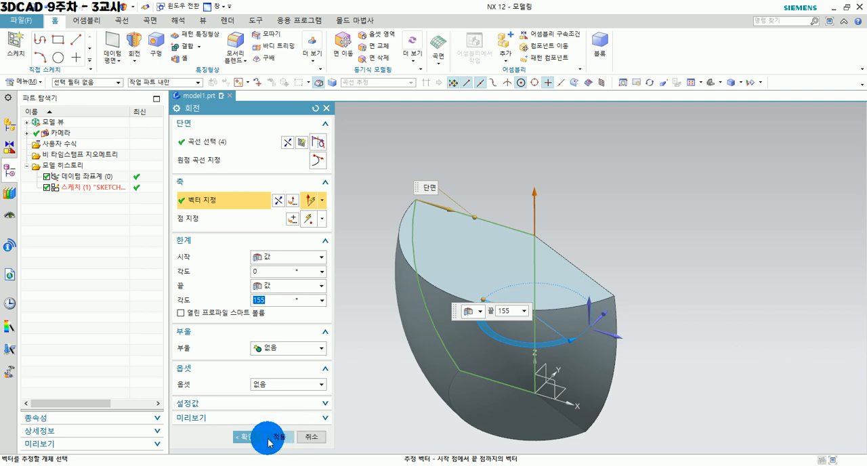
left_click(245, 436)
middle_click_drag(709, 359, 488, 259)
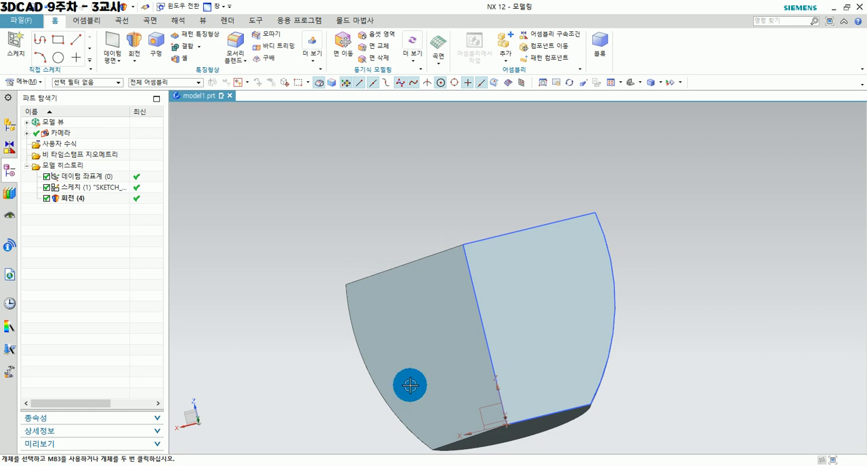
middle_click_drag(533, 257, 519, 228)
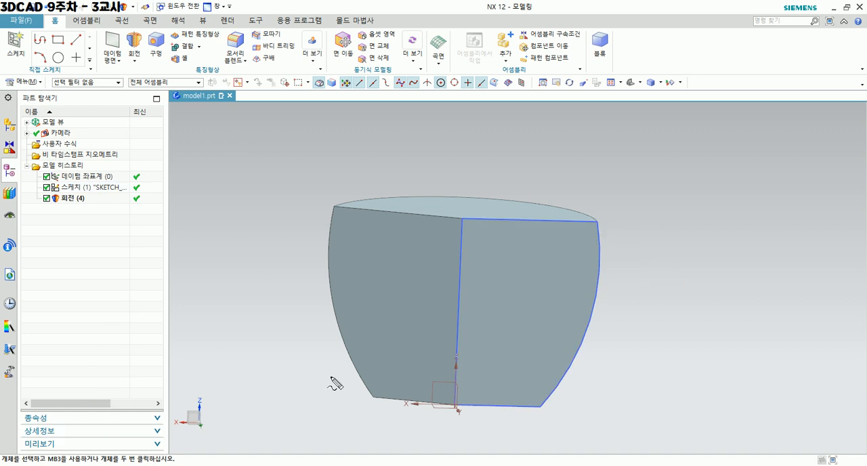
mouse_move(599, 219)
left_mouse_down()
mouse_move(469, 224)
mouse_move(458, 405)
mouse_move(536, 409)
mouse_move(606, 281)
mouse_move(603, 218)
left_mouse_up()
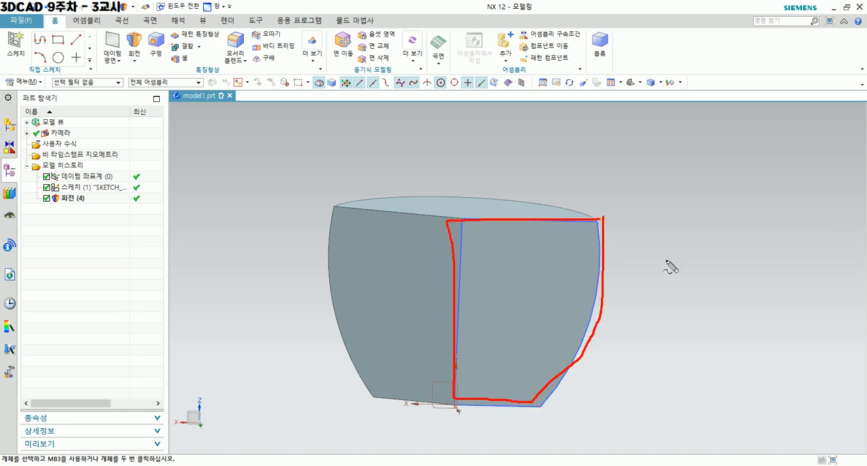
mouse_move(770, 201)
left_mouse_down()
mouse_move(776, 296)
mouse_move(765, 373)
mouse_move(643, 370)
left_mouse_up()
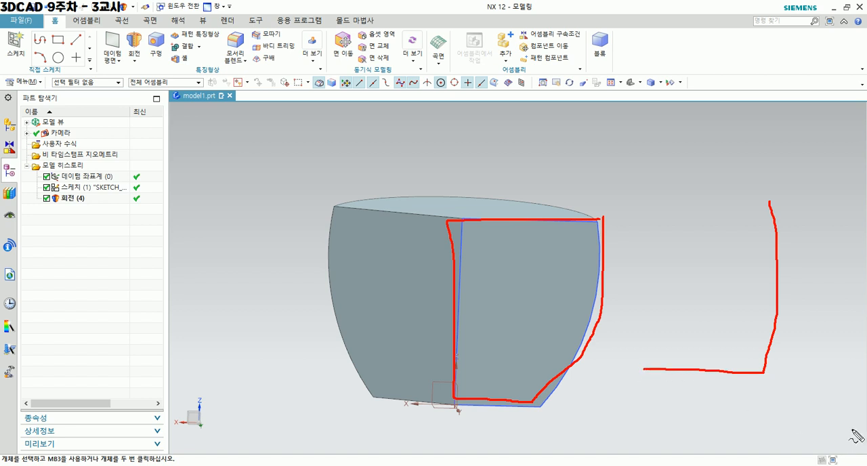
mouse_move(370, 152)
left_mouse_down()
mouse_move(386, 204)
mouse_move(398, 194)
left_mouse_up()
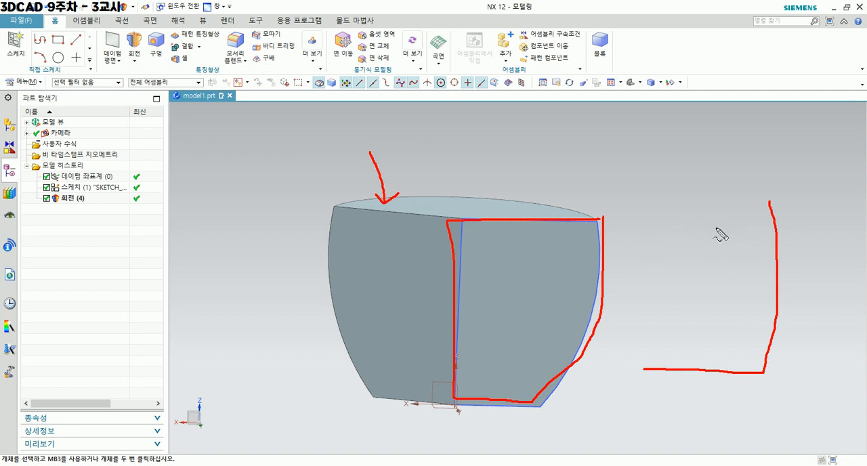
key("Escape")
Try to give the closed-profile revolve a two-sided offset with start 0 mm and end 5 mm.
double_click(379, 246)
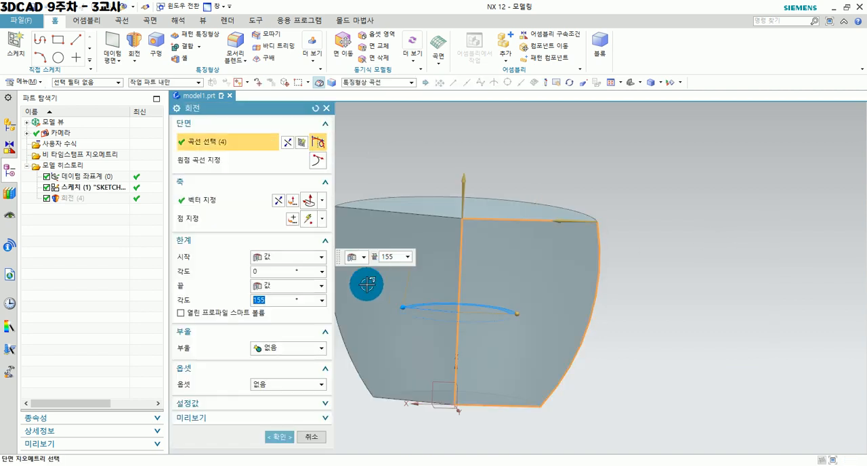
left_click(267, 385)
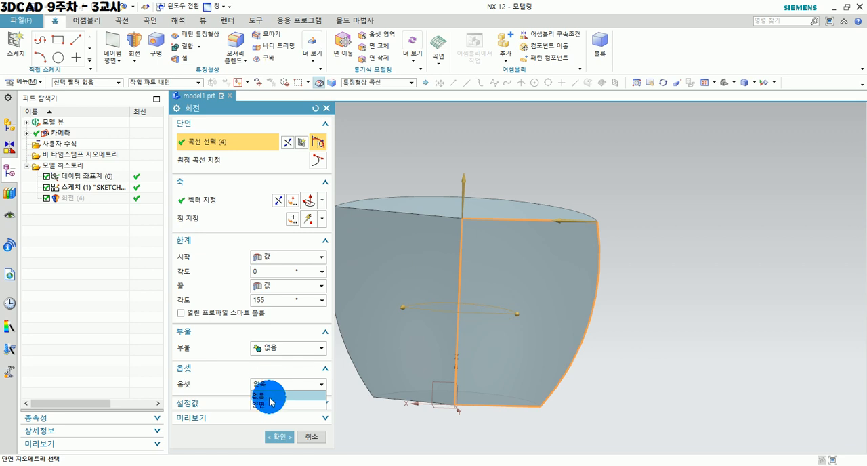
left_click(269, 403)
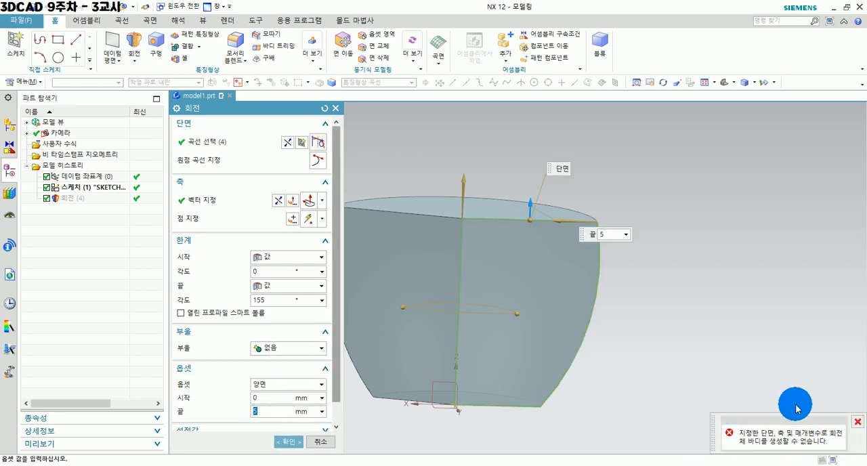
mouse_move(484, 306)
middle_mouse_down()
mouse_move(488, 332)
mouse_move(493, 294)
mouse_move(487, 307)
middle_mouse_up()
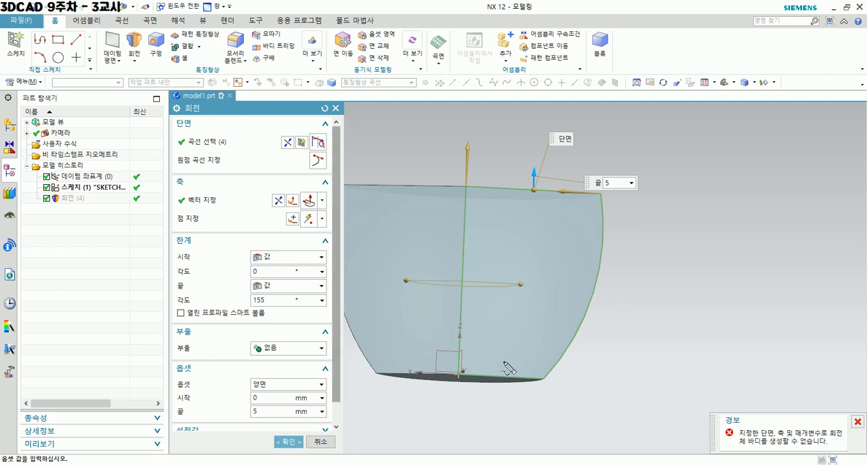
mouse_move(470, 259)
left_mouse_down()
mouse_move(485, 200)
mouse_move(589, 201)
mouse_move(589, 291)
mouse_move(555, 362)
mouse_move(456, 361)
left_mouse_up()
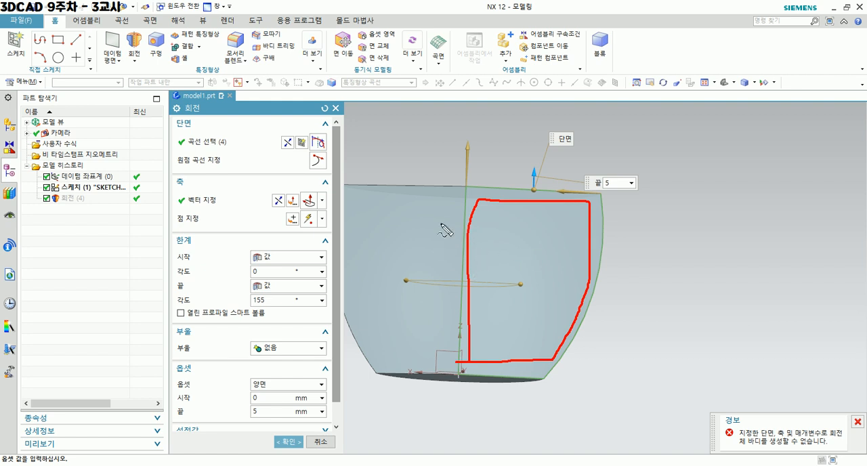
mouse_move(476, 217)
left_mouse_down()
mouse_move(371, 245)
mouse_move(516, 354)
mouse_move(562, 235)
mouse_move(478, 218)
left_mouse_up()
left_click_drag(513, 245, 486, 271)
left_click_drag(485, 253, 510, 271)
mouse_move(584, 255)
left_mouse_down()
mouse_move(649, 257)
mouse_move(690, 239)
left_mouse_up()
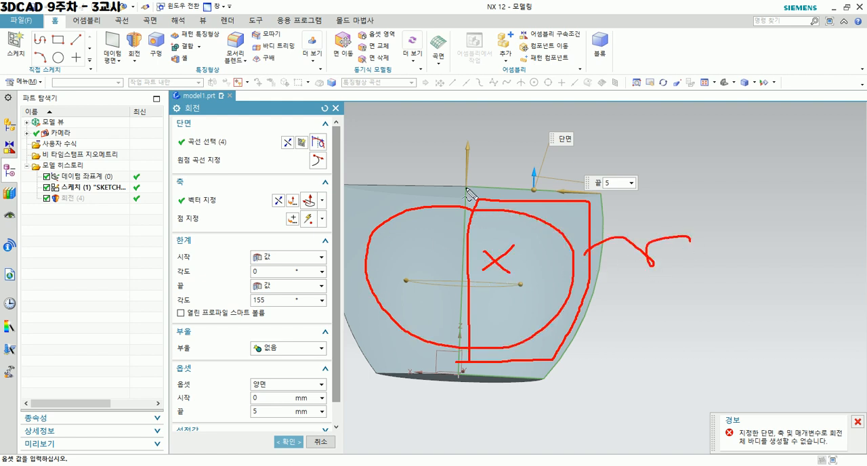
left_click_drag(471, 223, 462, 370)
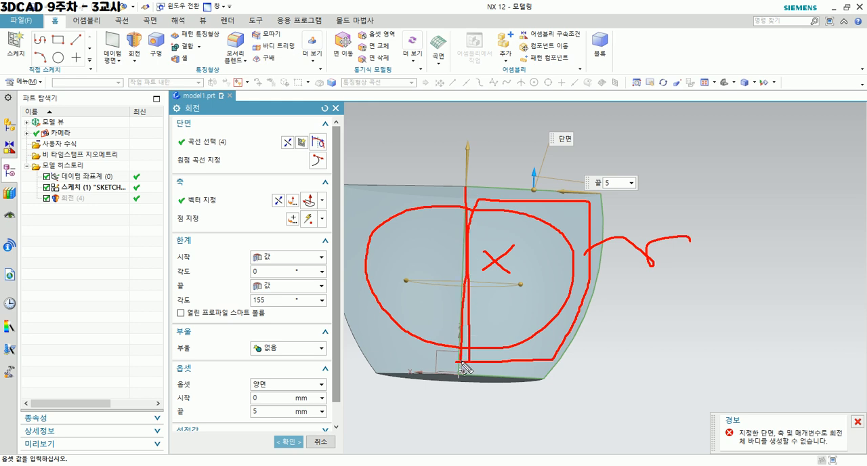
right_click(660, 346)
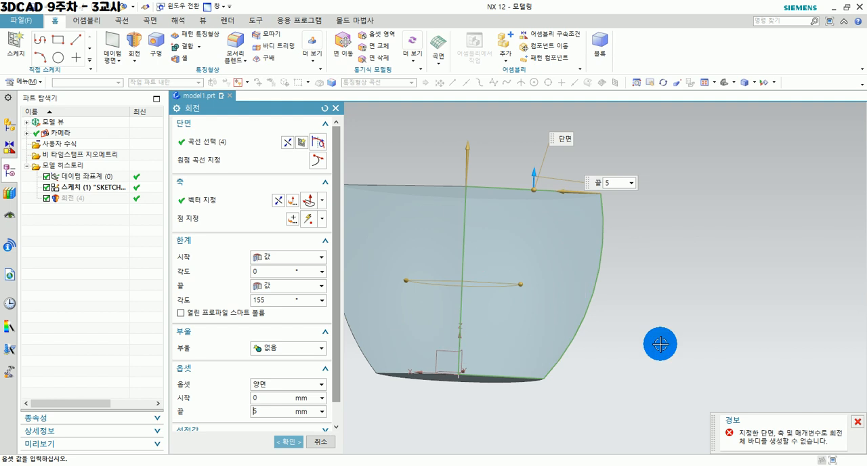
middle_click(661, 346)
middle_click_drag(508, 310, 509, 351)
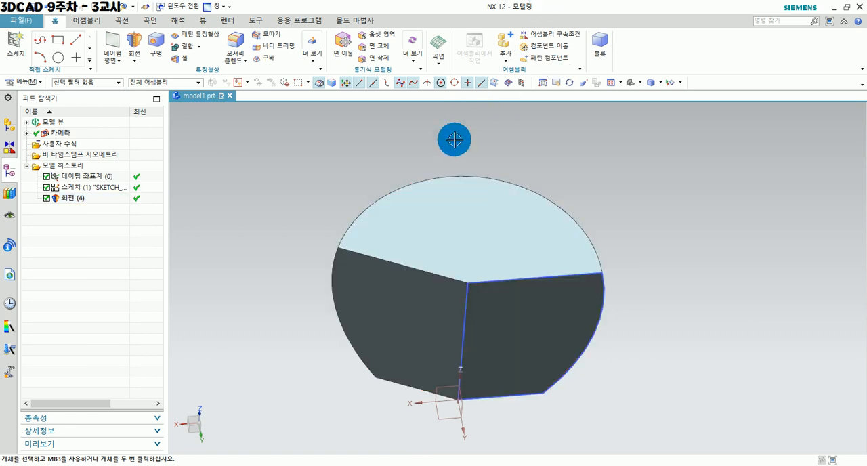
mouse_move(480, 310)
middle_mouse_down()
mouse_move(479, 281)
mouse_move(474, 299)
middle_mouse_up()
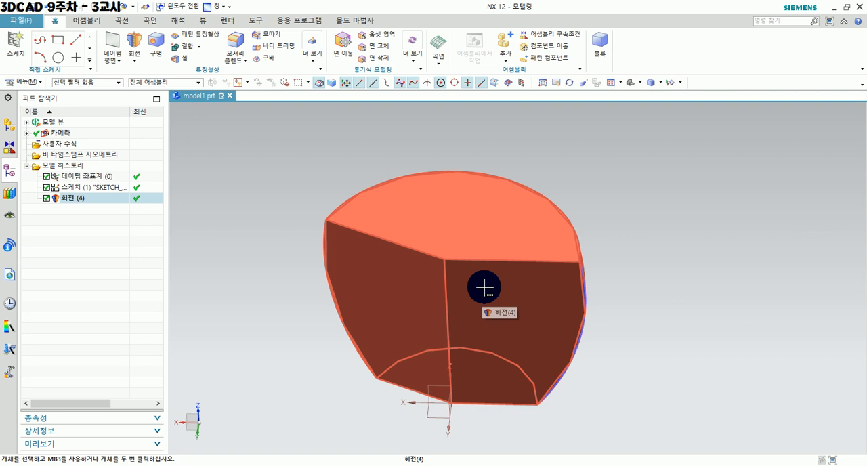
Switch to PowerPoint and examine drawing #15, marking the hatched half-section outline and its vertical centre axis.
key("alt+Tab")
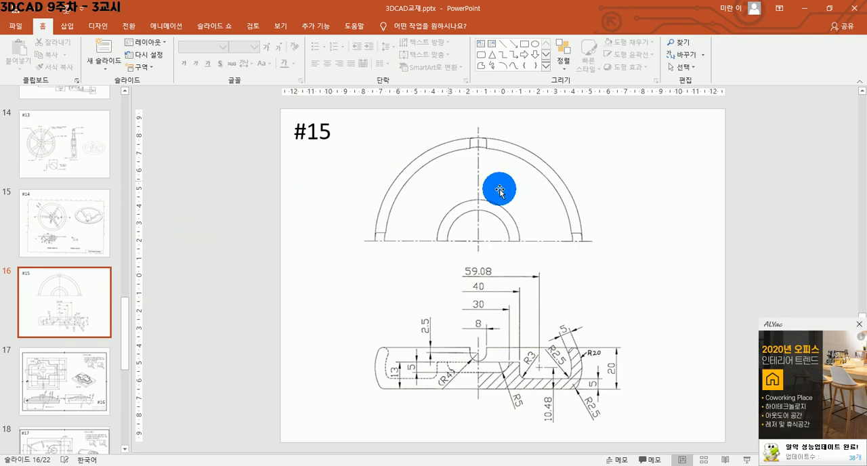
left_click(861, 325)
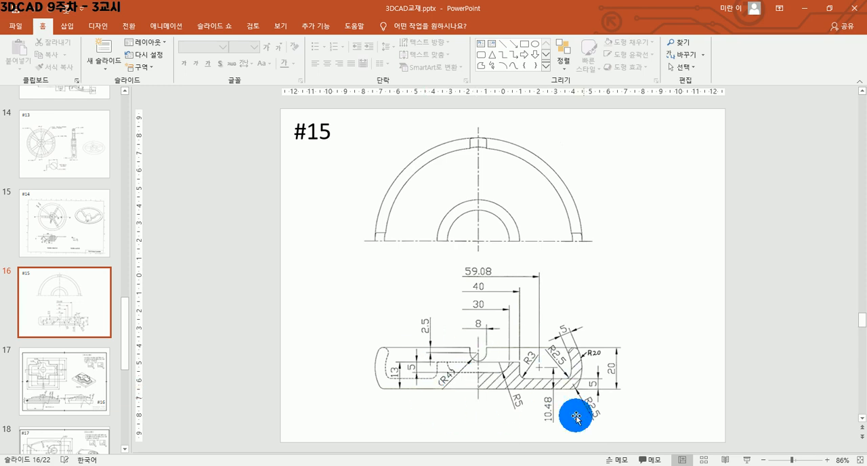
scroll(562, 429, "up", 1, "ctrl")
scroll(562, 429, "up", 1, "ctrl")
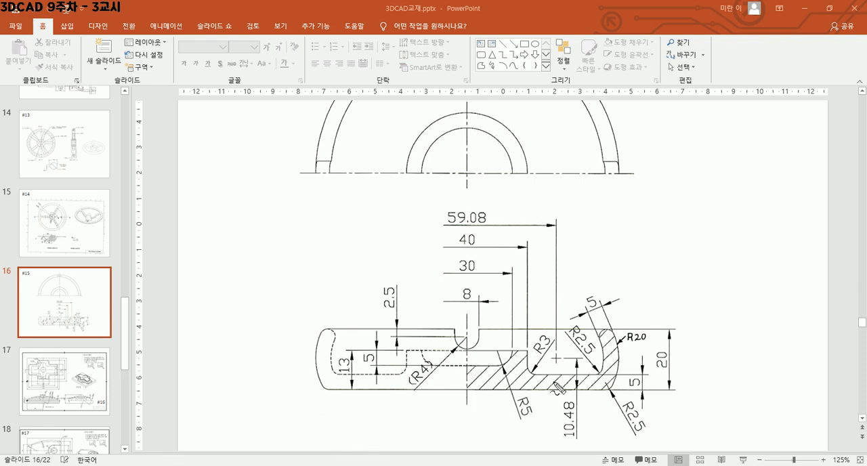
mouse_move(464, 393)
left_mouse_down()
mouse_move(465, 372)
mouse_move(502, 366)
mouse_move(516, 350)
mouse_move(557, 377)
mouse_move(589, 372)
mouse_move(607, 330)
mouse_move(619, 360)
mouse_move(610, 390)
mouse_move(466, 392)
left_mouse_up()
mouse_move(465, 262)
left_mouse_down()
mouse_move(469, 370)
mouse_move(461, 391)
left_mouse_up()
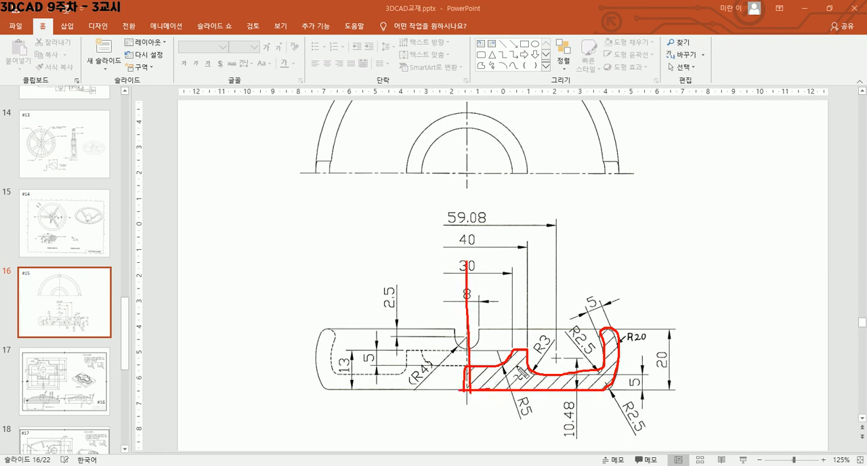
mouse_move(517, 364)
left_mouse_down()
mouse_move(508, 378)
mouse_move(523, 379)
left_mouse_up()
left_click_drag(544, 373, 535, 388)
mouse_move(565, 373)
left_mouse_down()
mouse_move(560, 382)
mouse_move(600, 372)
mouse_move(601, 386)
left_mouse_up()
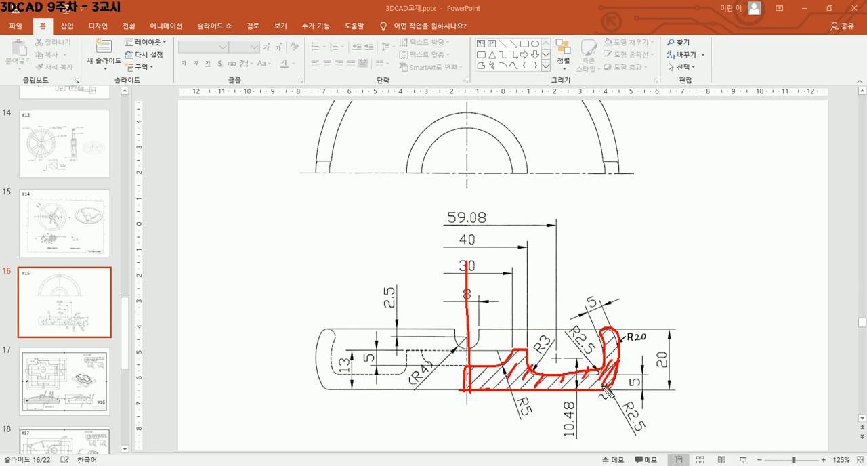
left_click(557, 387)
Switch back to NX and start a sketch on the vertical XZ datum plane of the new part model2.prt.
key("alt+Tab")
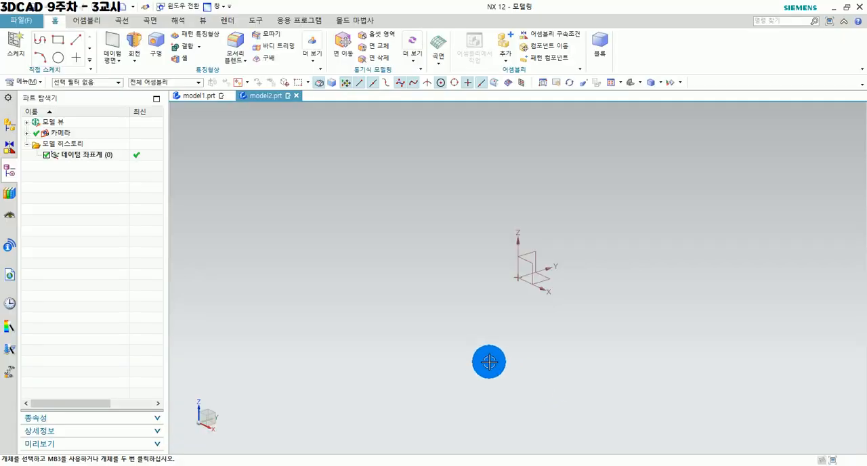
left_click(15, 46)
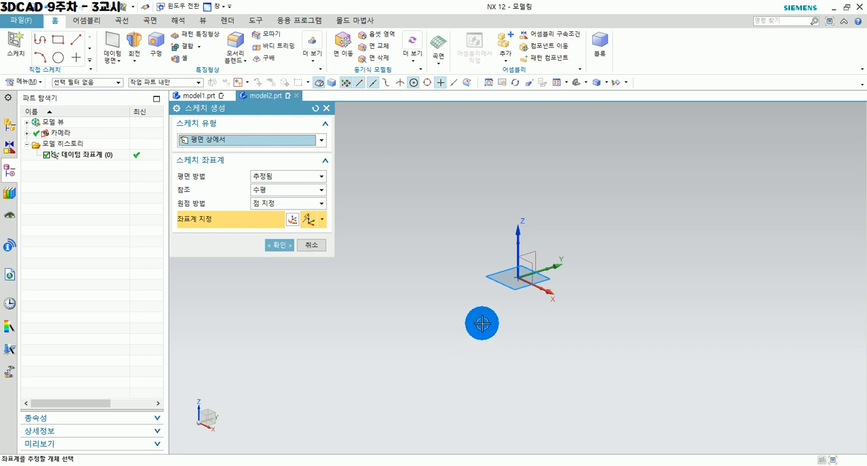
left_click(530, 264)
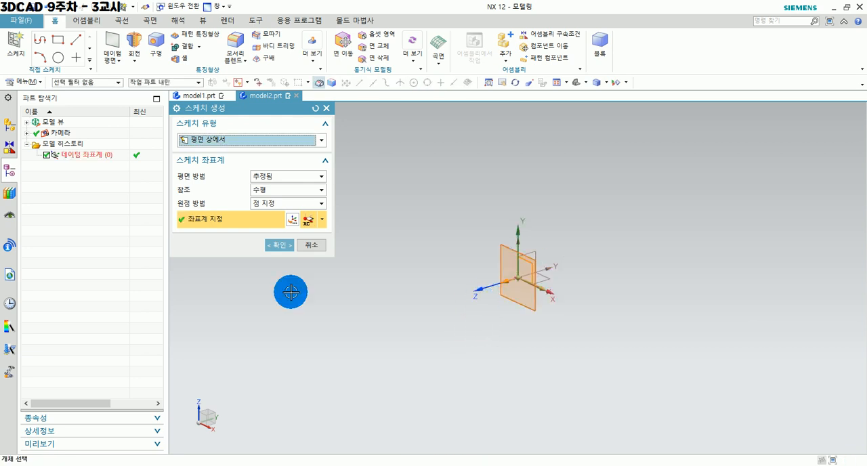
left_click(287, 246)
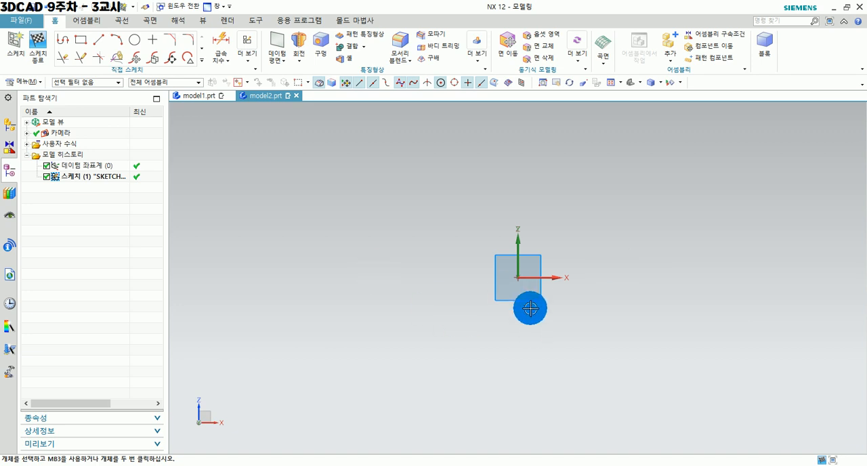
Sketch a horizontal line about 161 mm long from the sketch origin along the X axis.
middle_click_drag(547, 356, 460, 392, "shift")
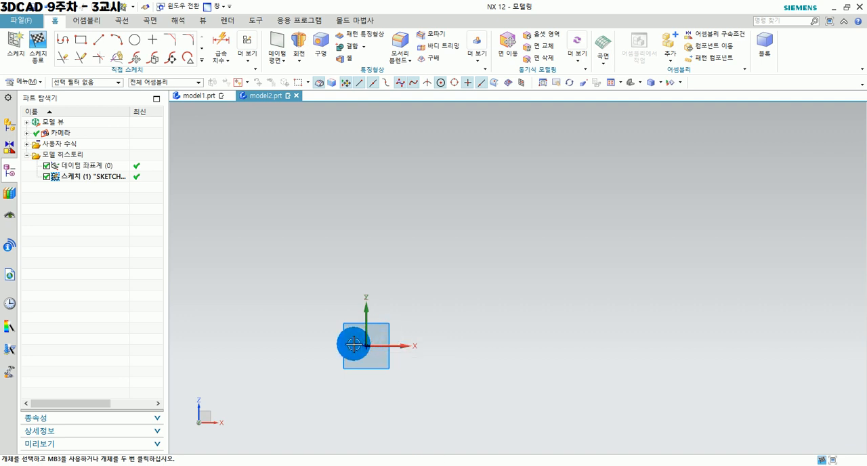
left_click(67, 41)
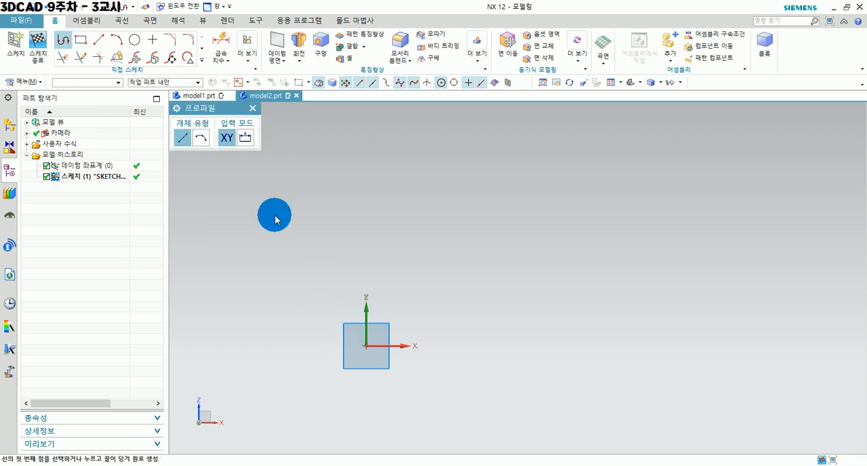
left_click(368, 345)
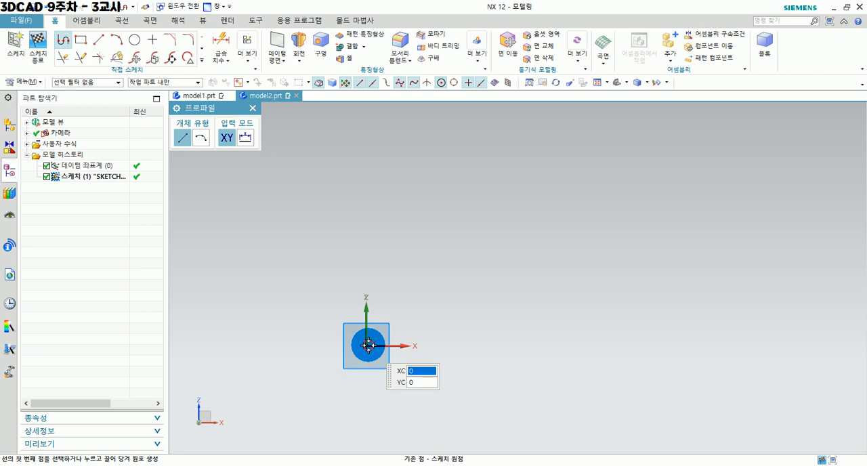
left_click(620, 348)
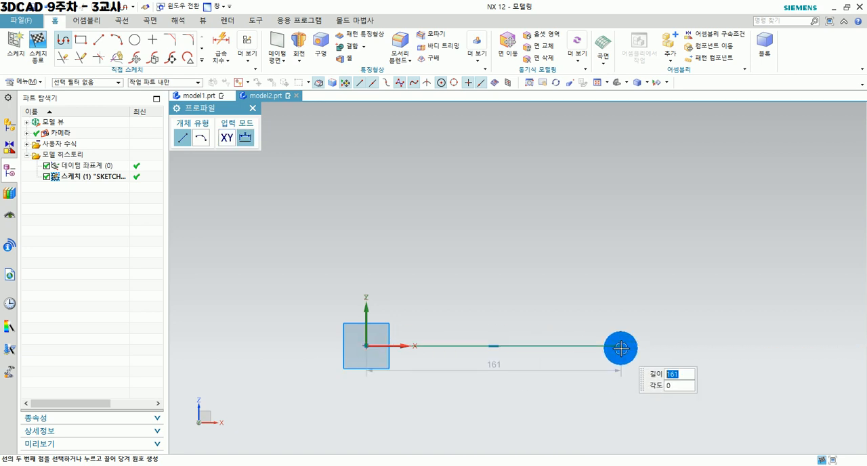
left_click(197, 146)
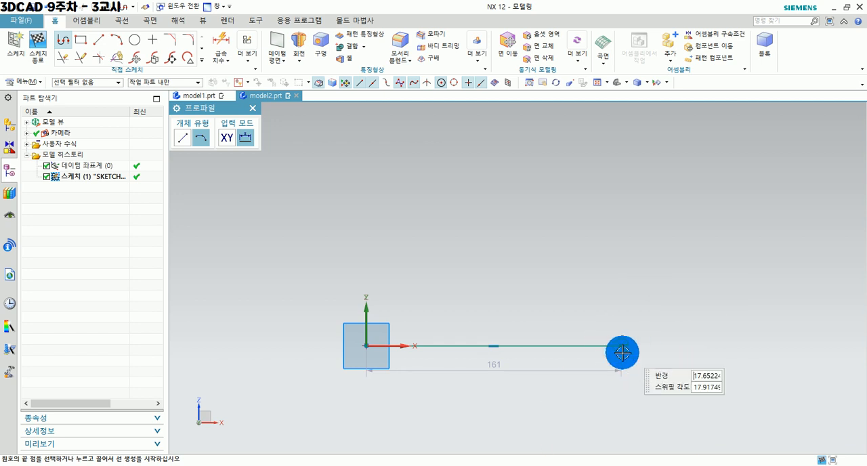
key("Escape")
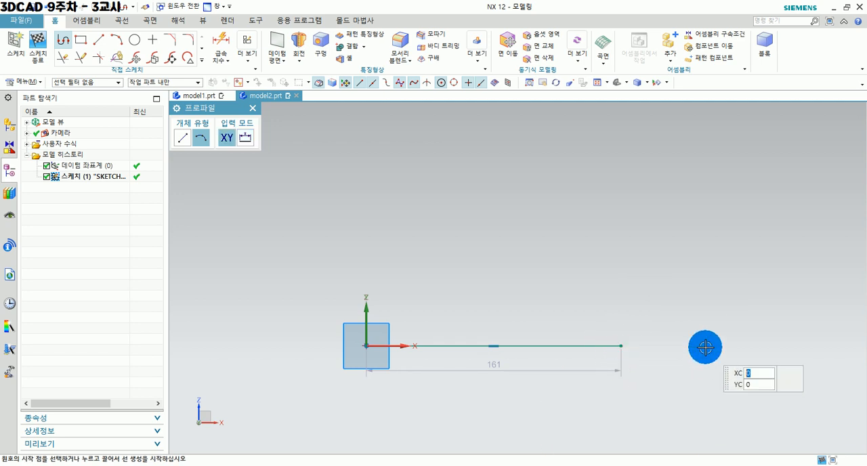
key("Escape")
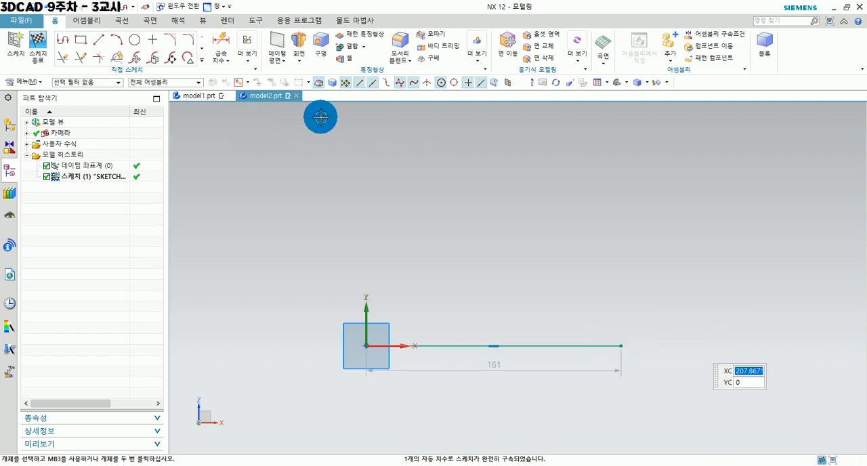
Turn off continuous auto dimensioning and delete the automatic length dimension of the horizontal line.
left_click(245, 60)
left_click(287, 201)
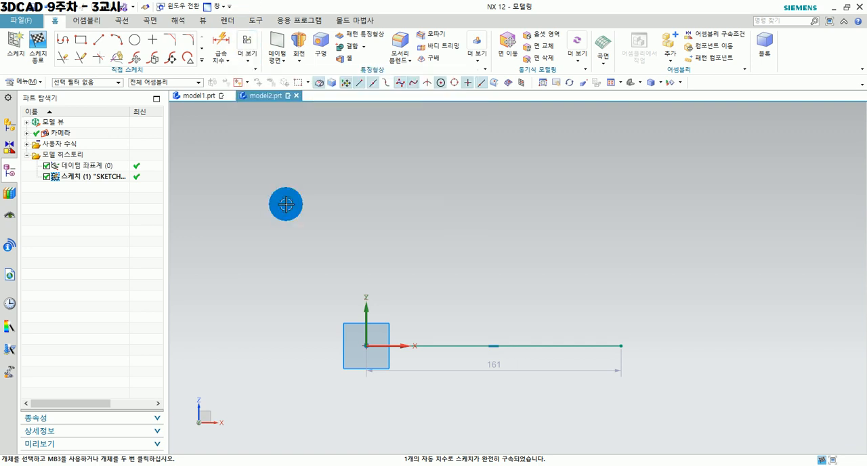
left_click(543, 373)
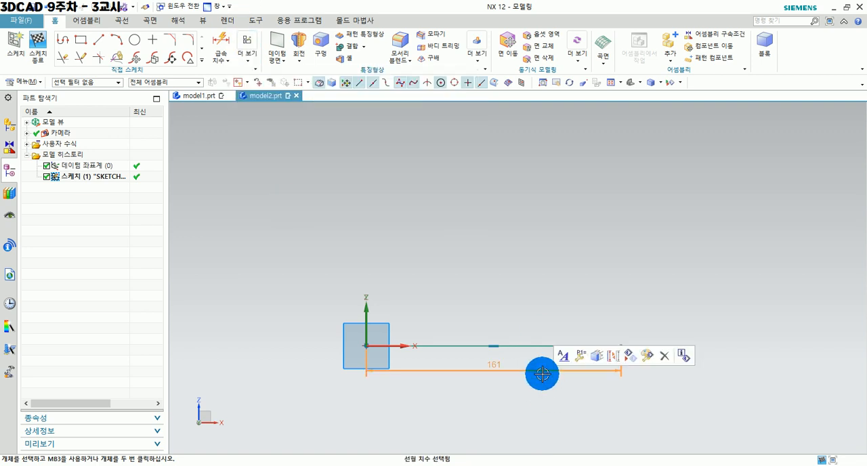
left_click(664, 356)
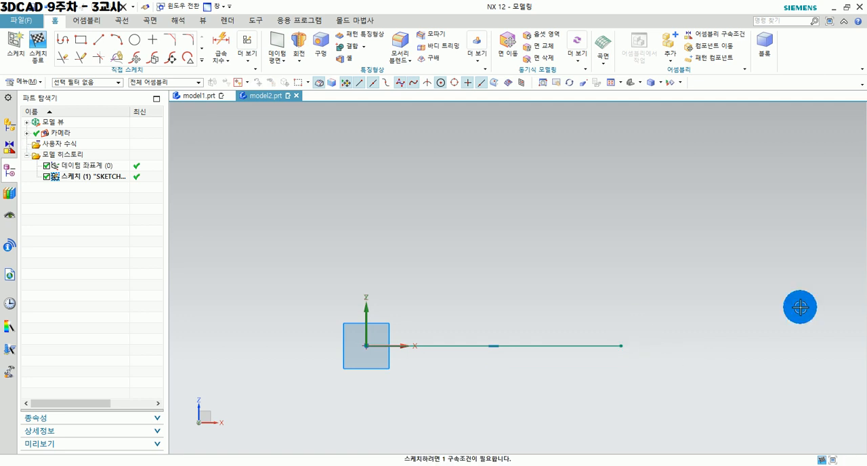
Sketch a three-point arc from the line's outer end to a point directly above it, bulging outward.
left_click(113, 43)
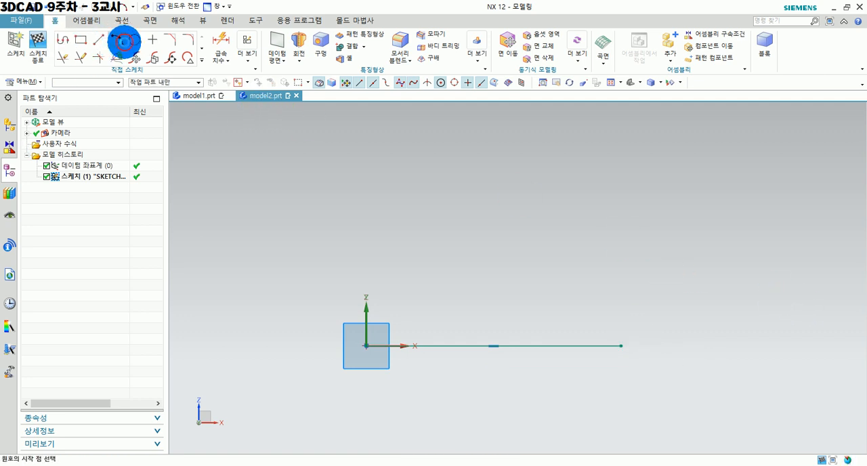
left_click(623, 346)
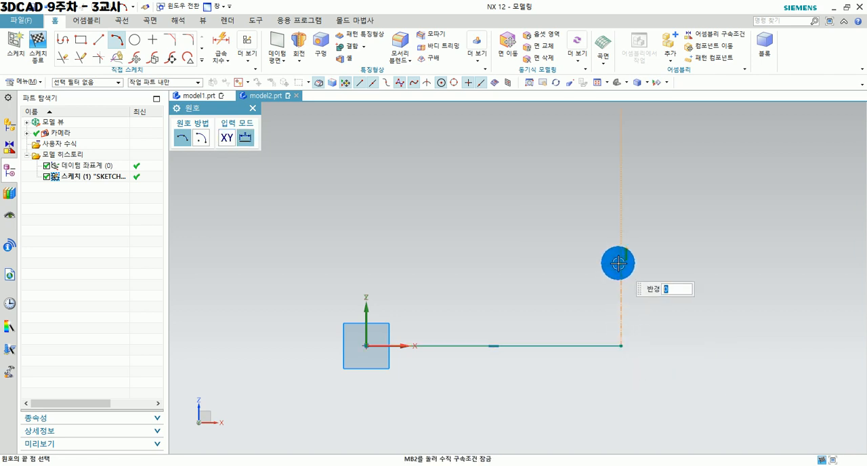
left_click(620, 263)
left_click(638, 290)
key("Escape")
scroll(692, 373, "down", 1)
middle_click_drag(691, 375, 671, 359, "shift")
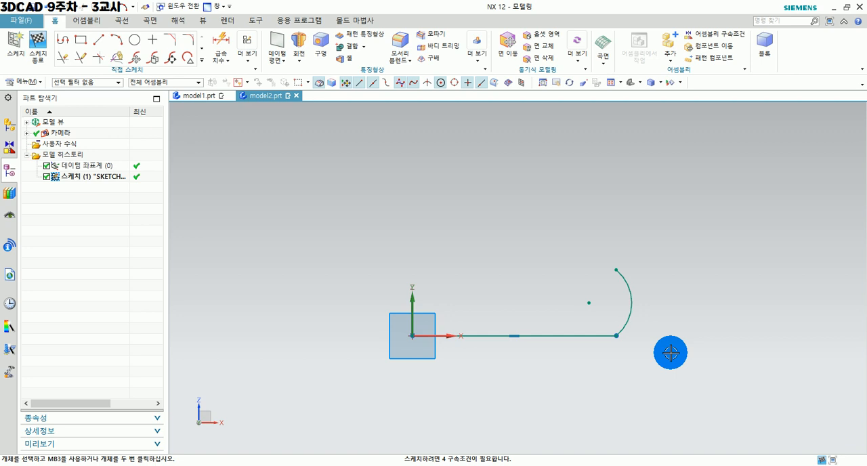
scroll(671, 353, "down", 2)
scroll(675, 356, "up", 3)
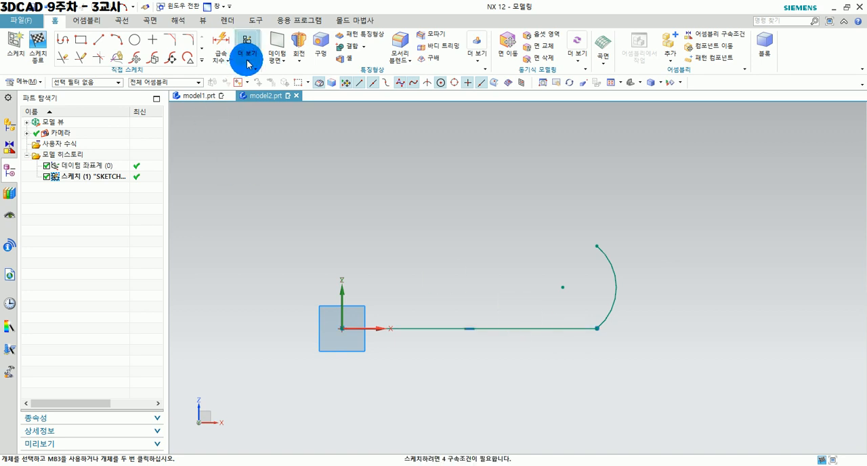
left_click(225, 39)
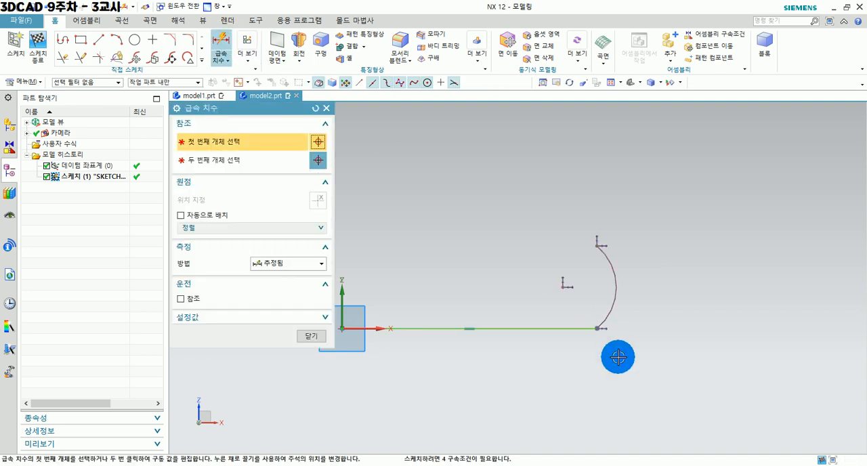
left_click(556, 331)
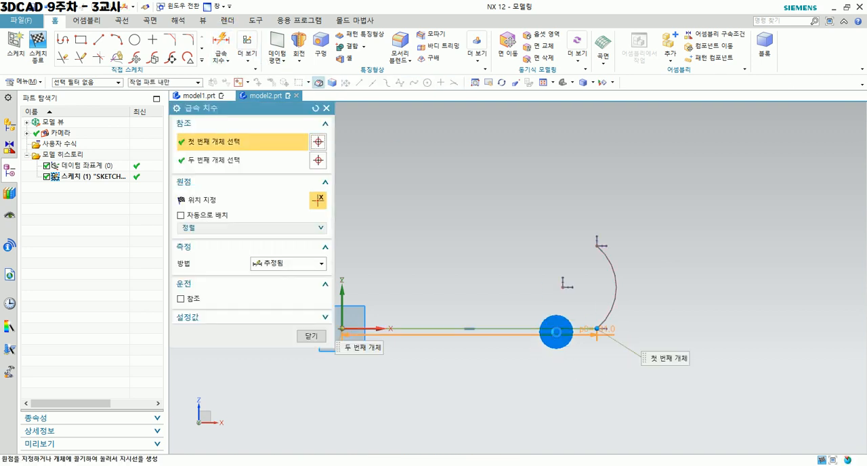
left_click(311, 335)
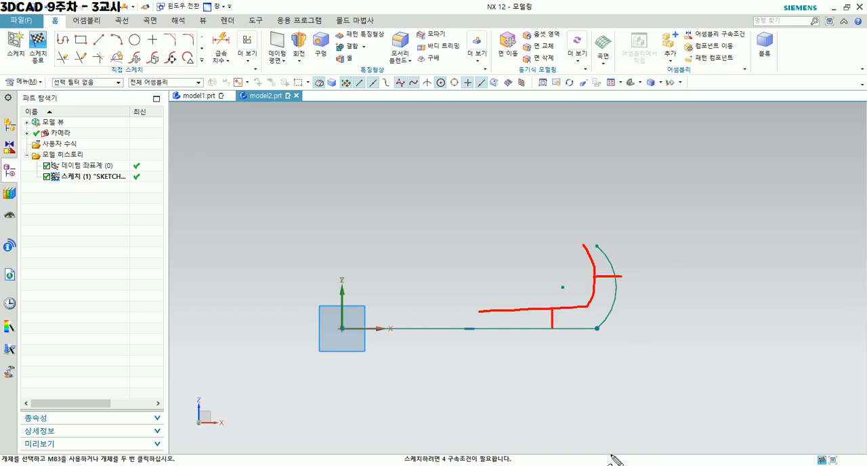
key("Escape")
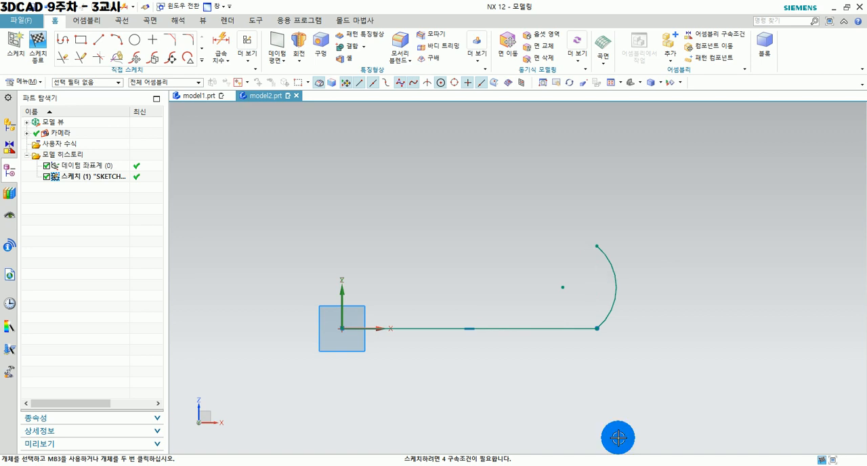
Offset the connected chain of the horizontal line and arc by 5 mm toward the inside of the profile, creating an offset dimension.
left_click(201, 61)
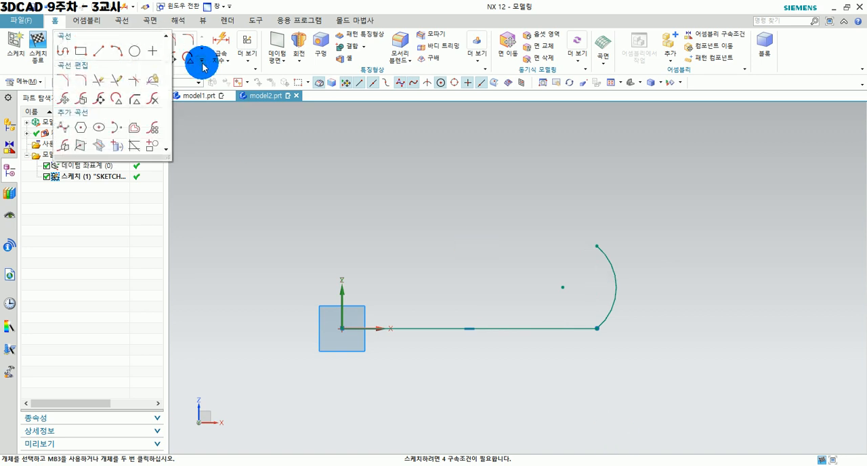
left_click(133, 128)
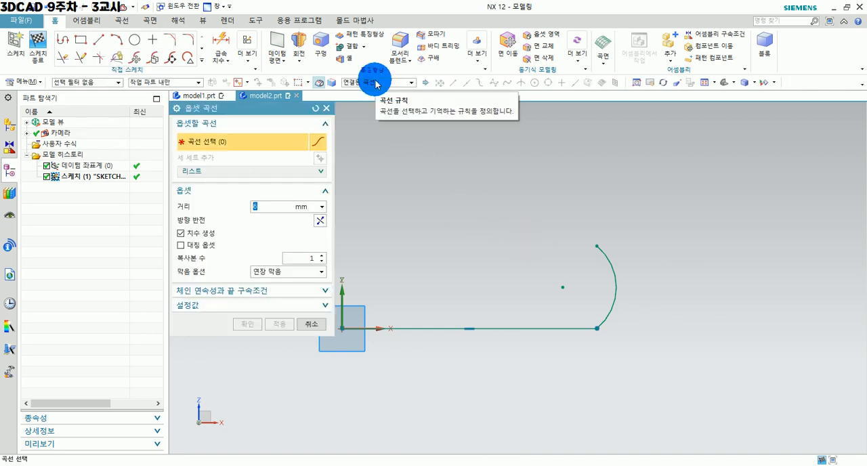
left_click(376, 83)
left_click(377, 83)
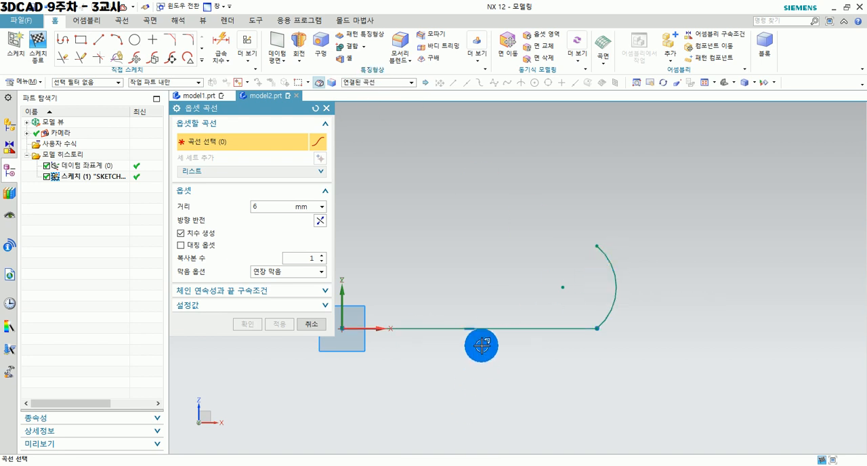
left_click(505, 331)
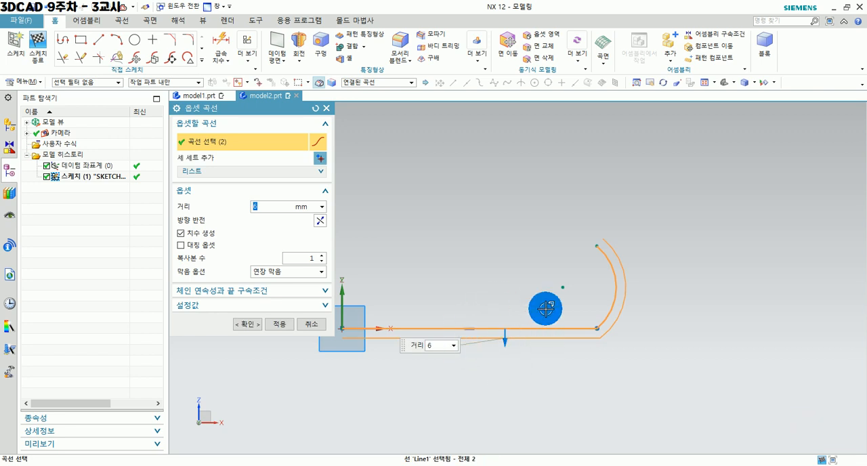
left_click(321, 221)
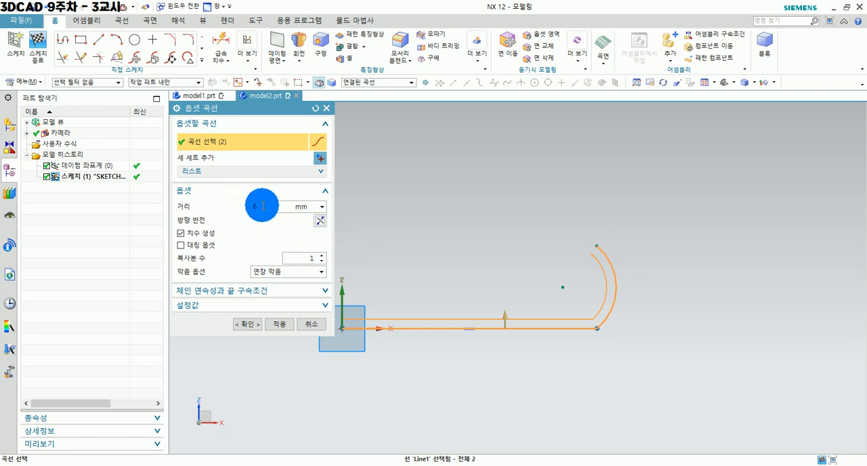
key("Return")
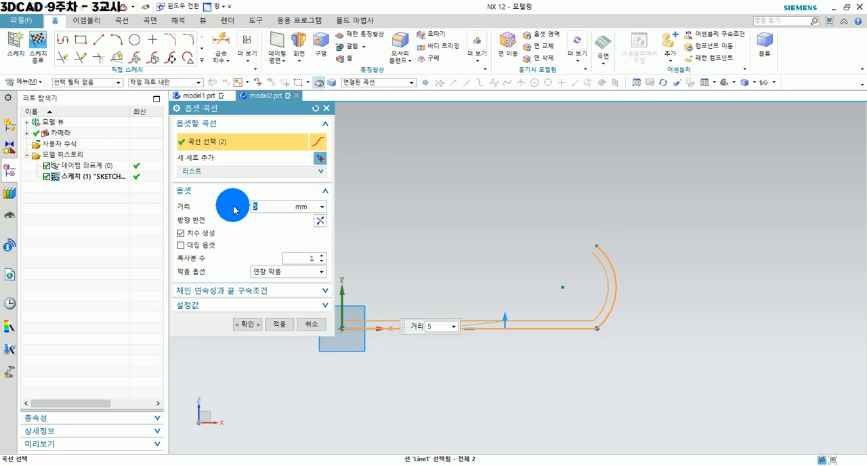
left_click(248, 324)
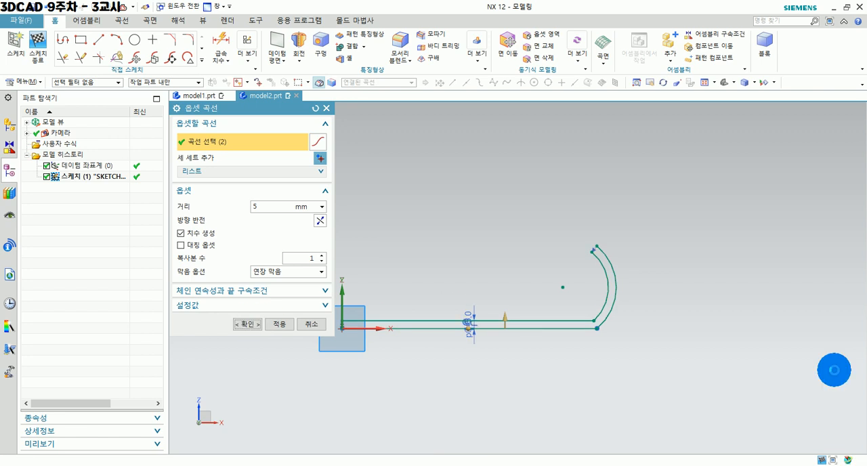
Dimension the outer arc's radius and set it to 20 mm.
scroll(349, 271, "up", 1)
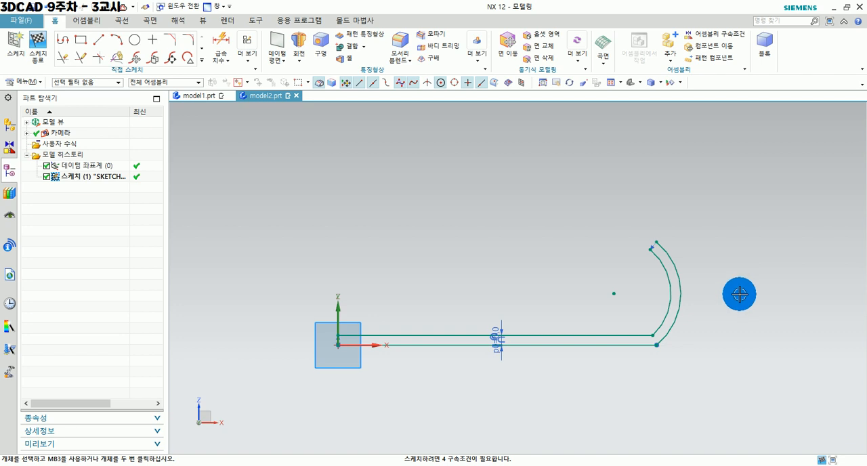
middle_click_drag(740, 299, 719, 299, "shift")
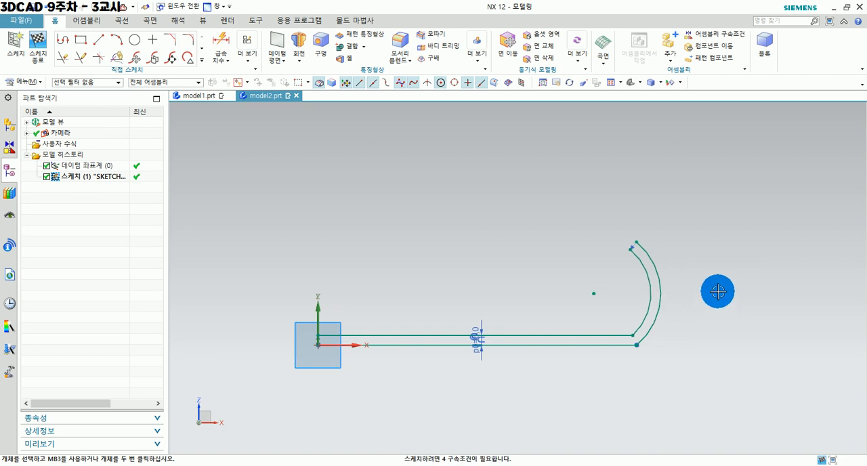
scroll(697, 285, "up", 2)
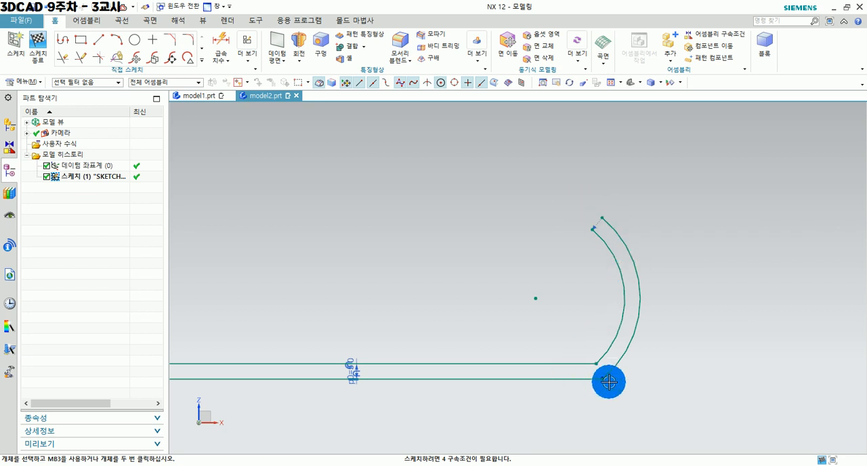
left_click(225, 52)
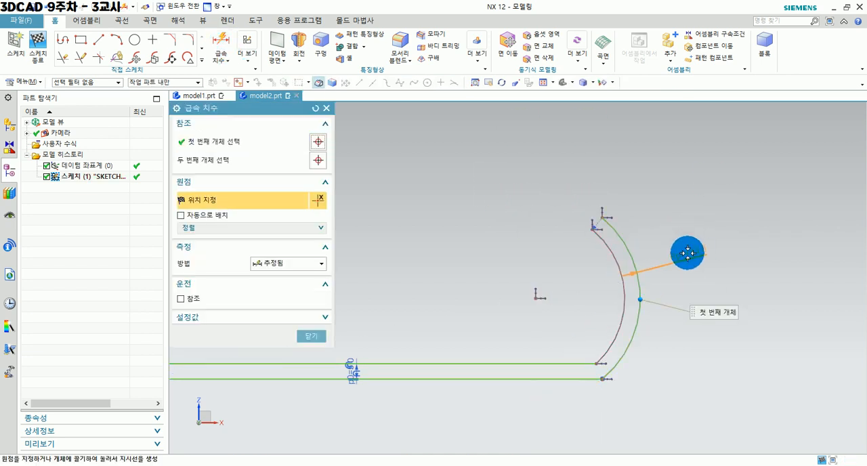
left_click(688, 254)
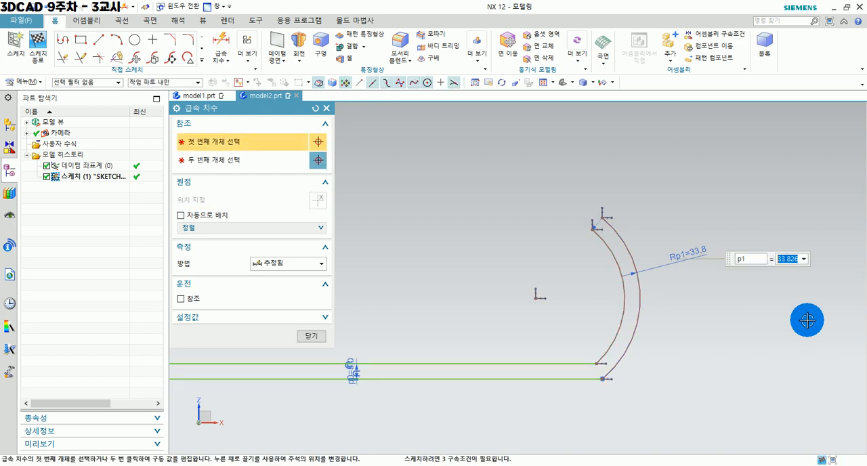
key("Return")
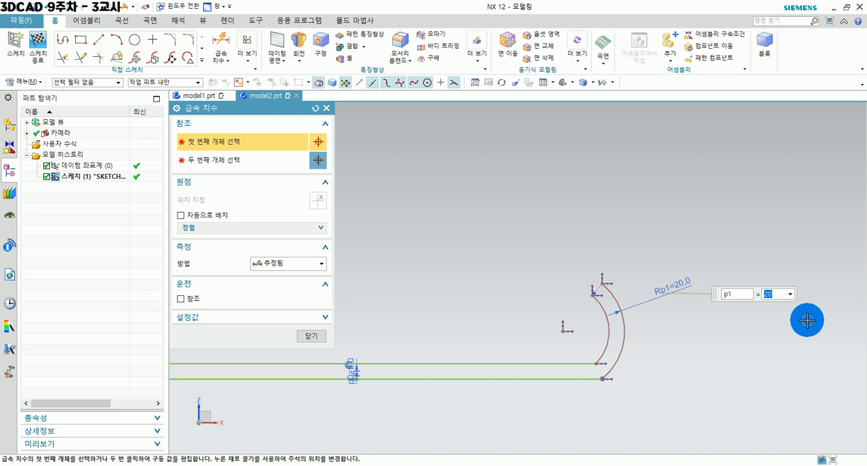
left_click(316, 337)
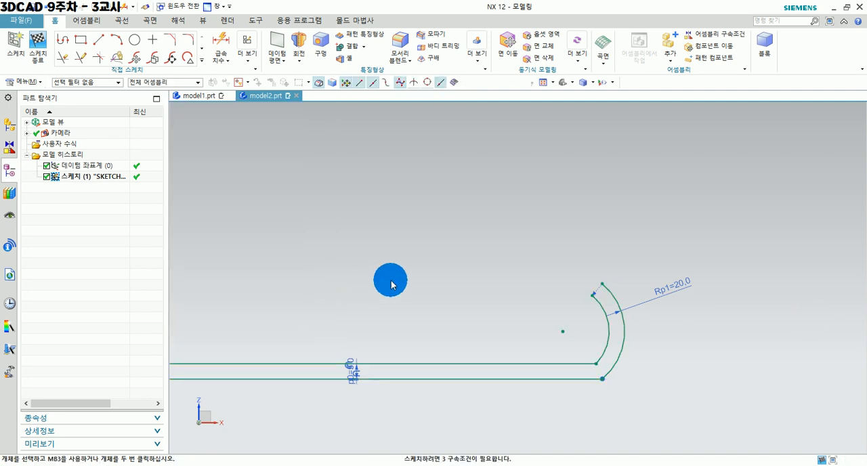
Close the open upper end between the inner and outer arcs with a 2.5 mm radius fillet, using the alternate fillet solution.
middle_click_drag(457, 287, 596, 275, "shift")
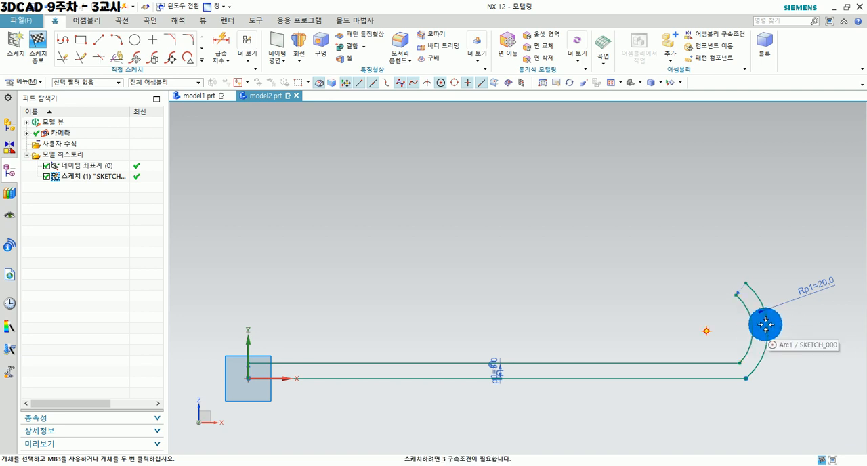
left_click_drag(755, 323, 704, 323)
left_click_drag(703, 318, 682, 271)
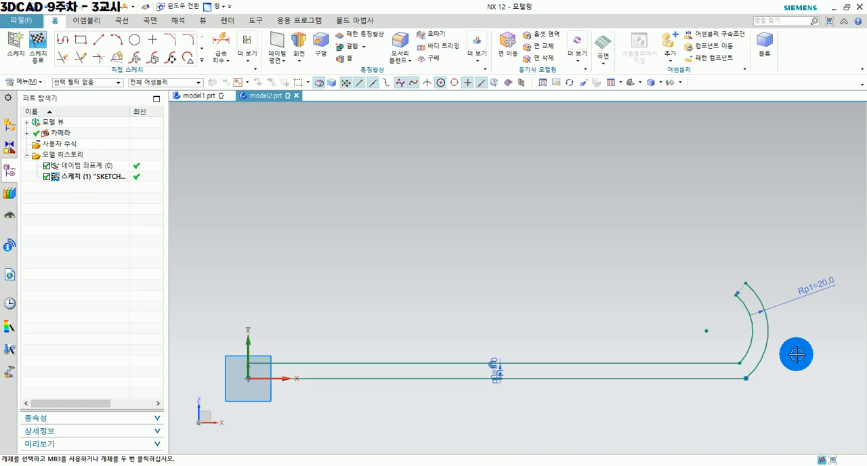
middle_click_drag(776, 364, 691, 376, "shift")
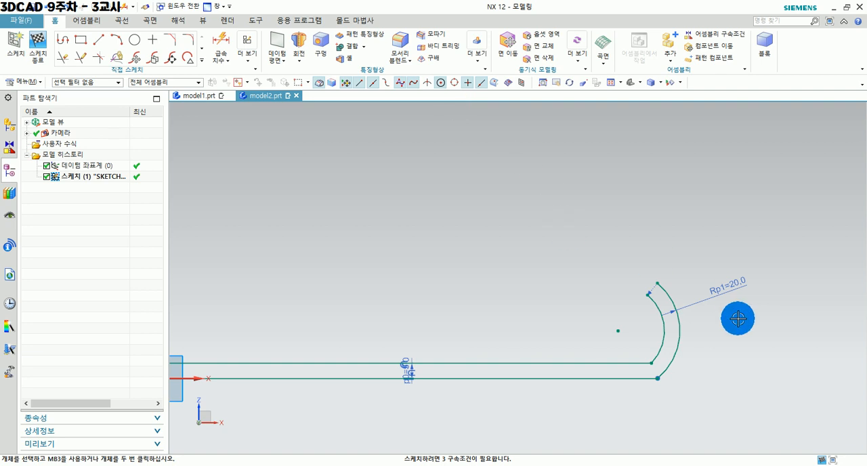
scroll(736, 315, "up", 3)
scroll(567, 265, "up", 1)
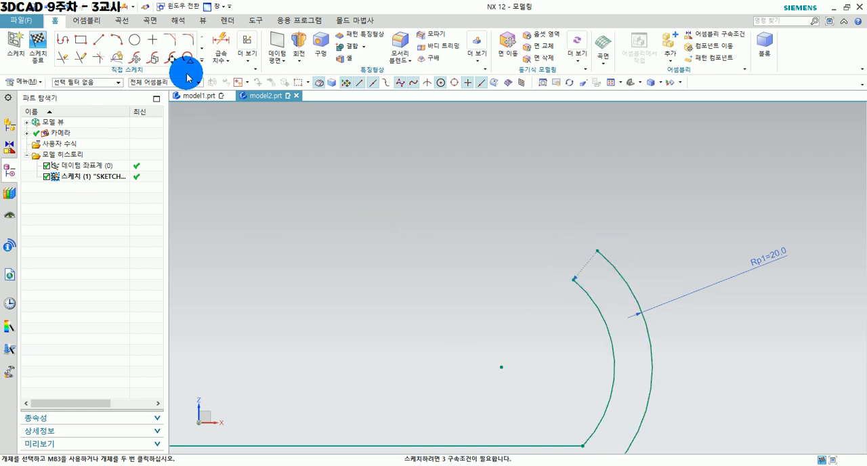
left_click(188, 41)
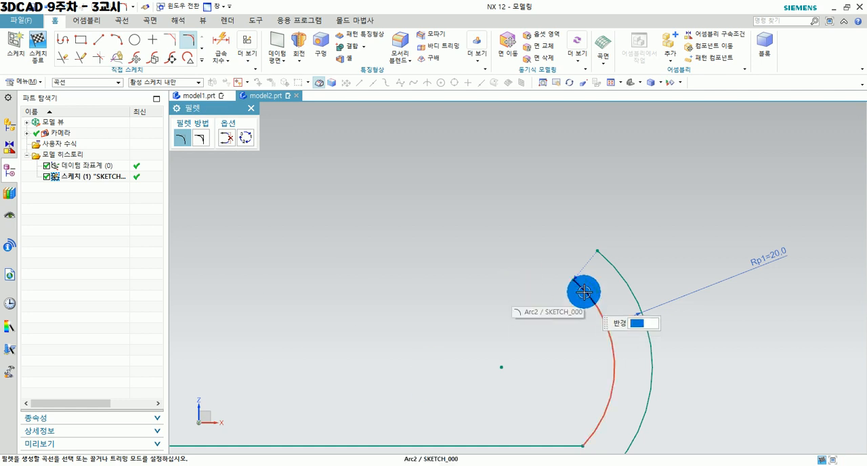
left_click(584, 292)
left_click(593, 261)
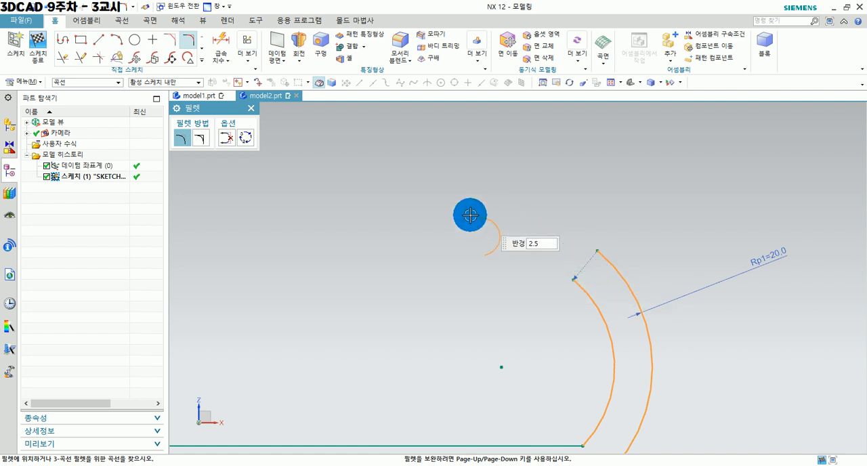
left_click(246, 139)
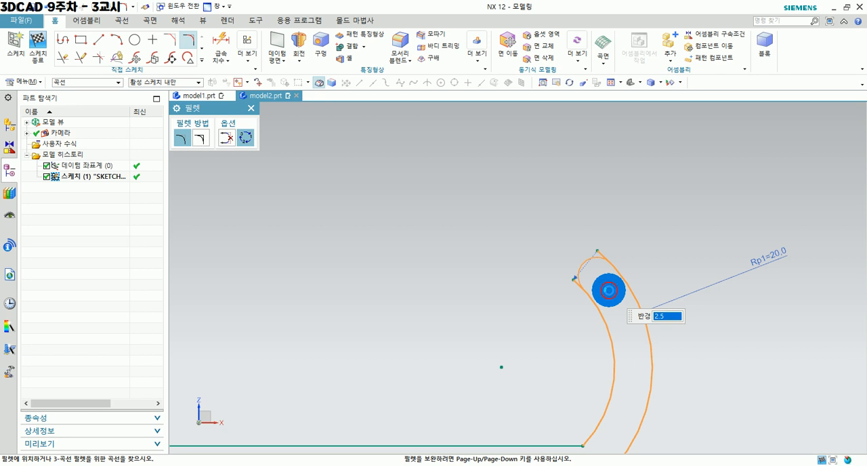
left_click(605, 285)
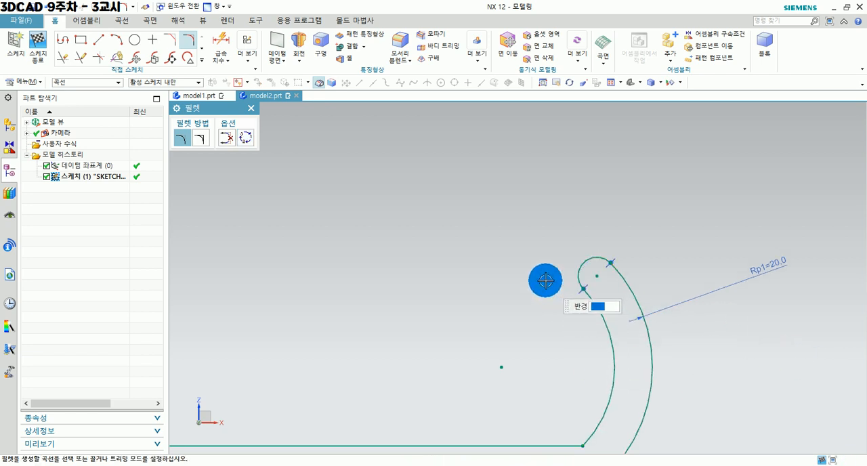
scroll(546, 280, "down", 3)
mouse_move(466, 323)
middle_mouse_down("shift")
mouse_move(511, 310)
mouse_move(556, 320)
middle_mouse_up("shift")
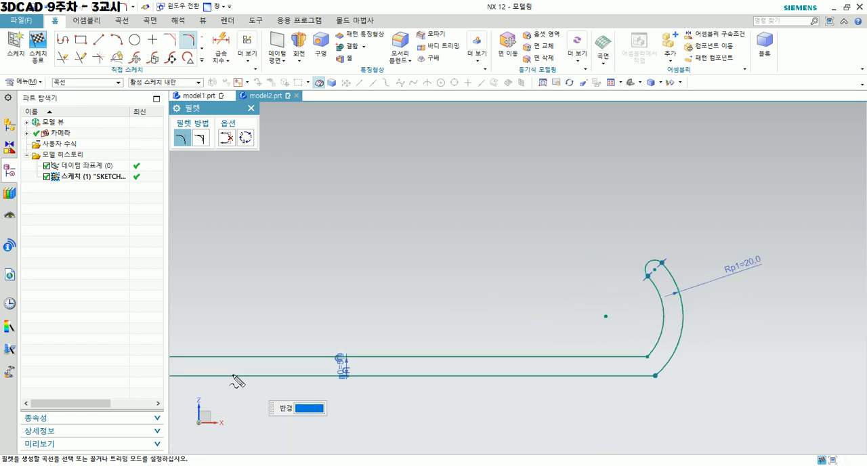
left_click_drag(198, 376, 730, 379)
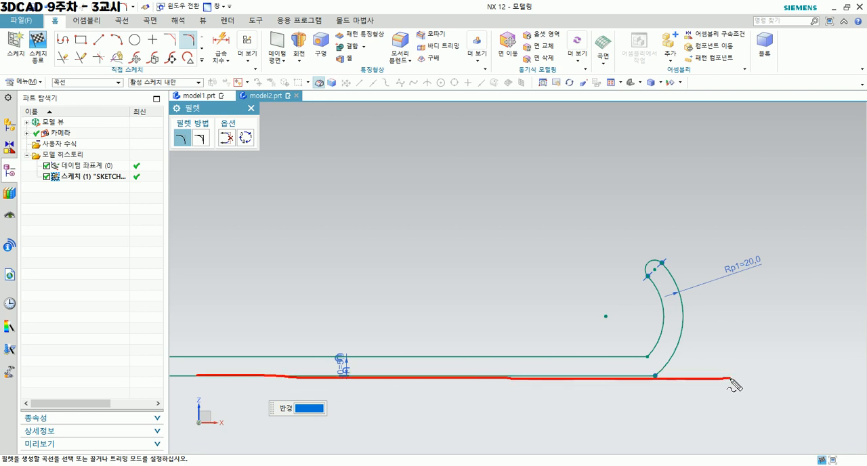
mouse_move(655, 264)
left_mouse_down()
mouse_move(757, 265)
mouse_move(727, 380)
left_mouse_up()
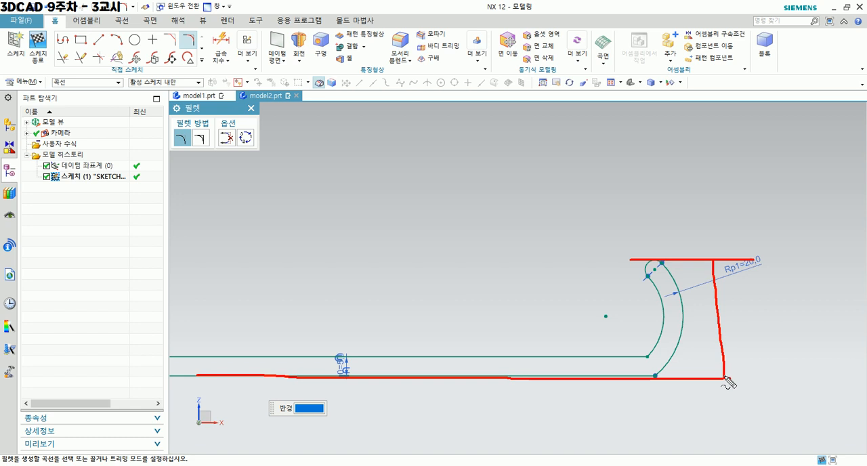
mouse_move(739, 331)
left_mouse_down()
mouse_move(750, 324)
mouse_move(760, 335)
left_mouse_up()
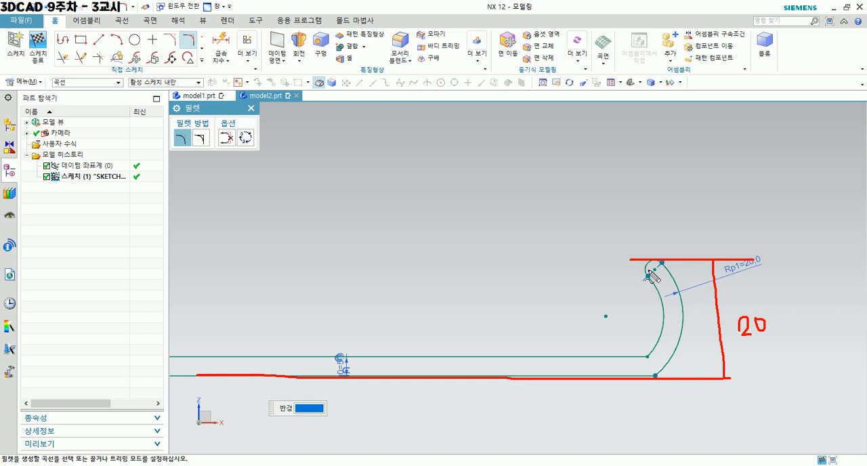
key("Escape")
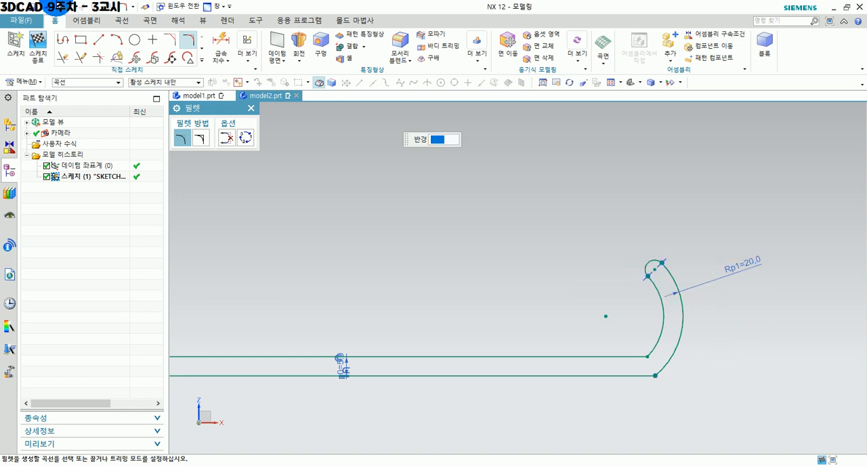
Dimension the overall height from the bottom line to the top of the end fillet and set it to 20 mm.
left_click(220, 39)
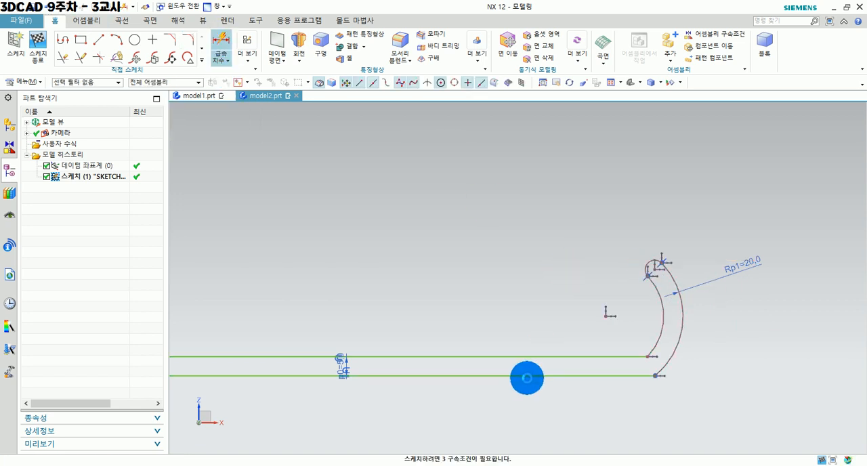
middle_click_drag(260, 381, 334, 401, "shift")
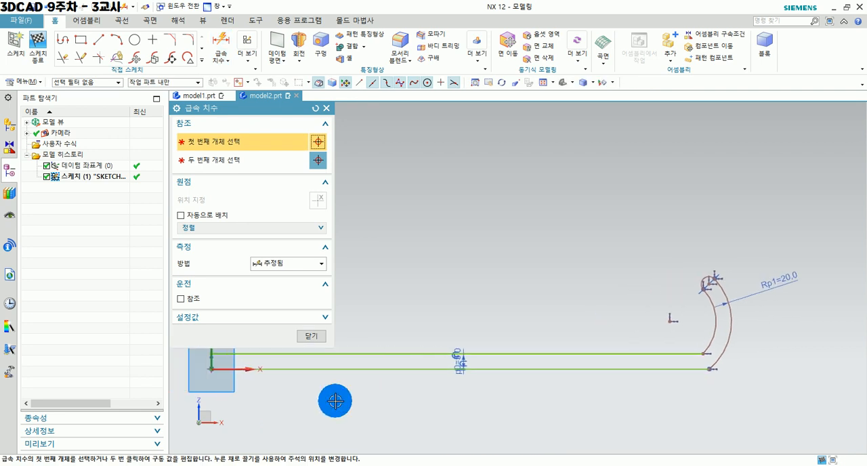
left_click(236, 370)
left_click(708, 282)
scroll(710, 278, "up", 3)
left_click(710, 279)
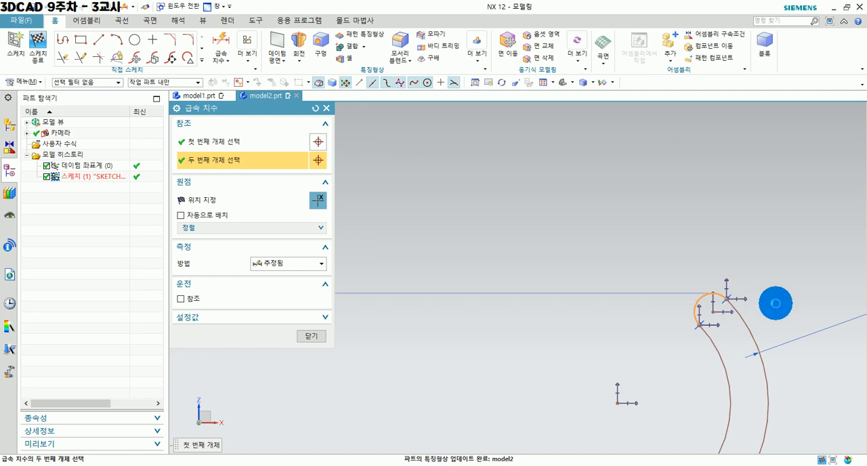
left_click(814, 322)
scroll(805, 344, "down", 2)
middle_click_drag(805, 344, 629, 314, "shift")
left_click(684, 400)
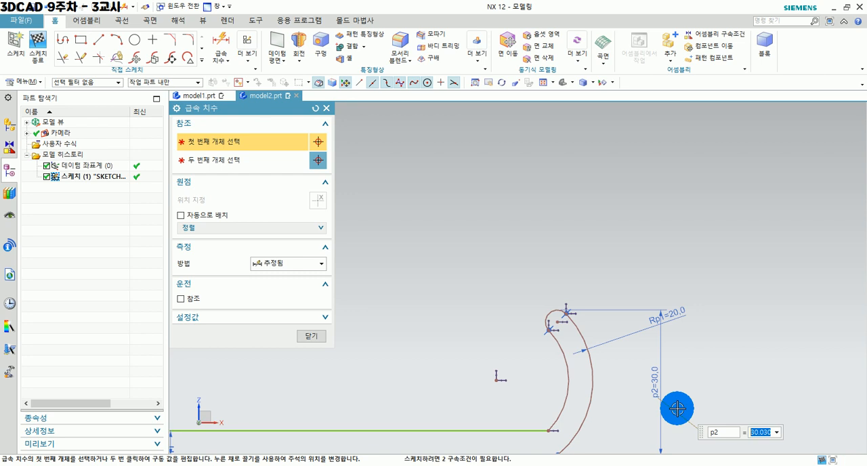
type("20")
key("Return")
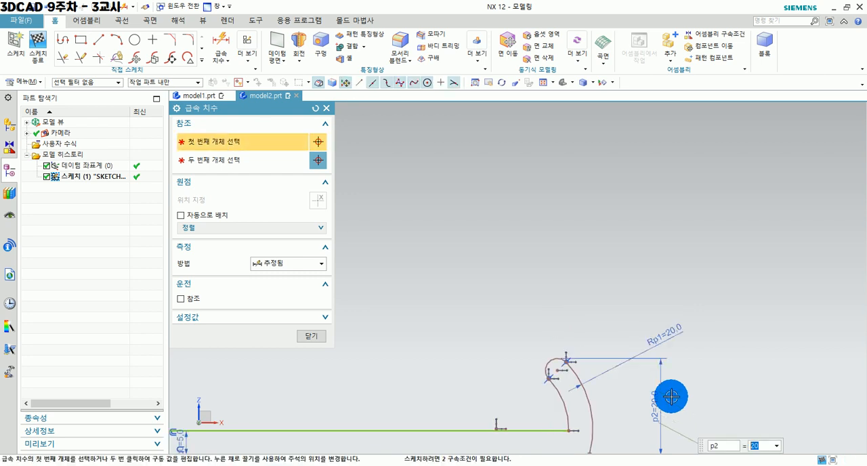
left_click(313, 337)
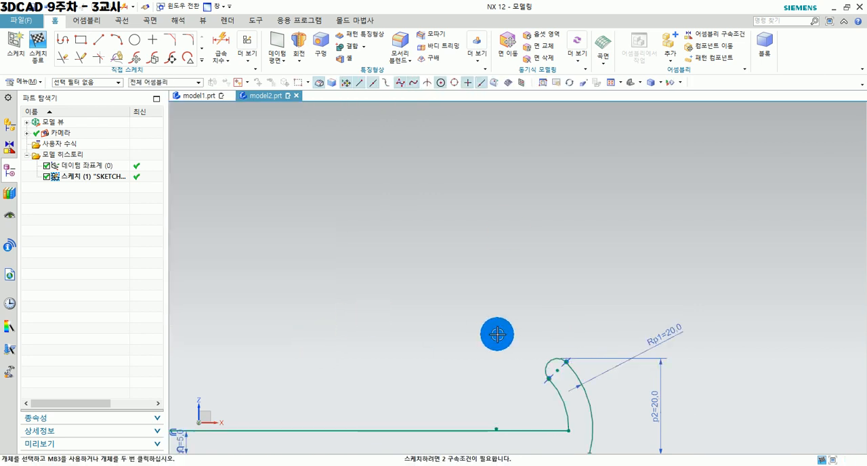
mouse_move(499, 349)
middle_mouse_down("shift")
mouse_move(581, 258)
mouse_move(602, 275)
middle_mouse_up("shift")
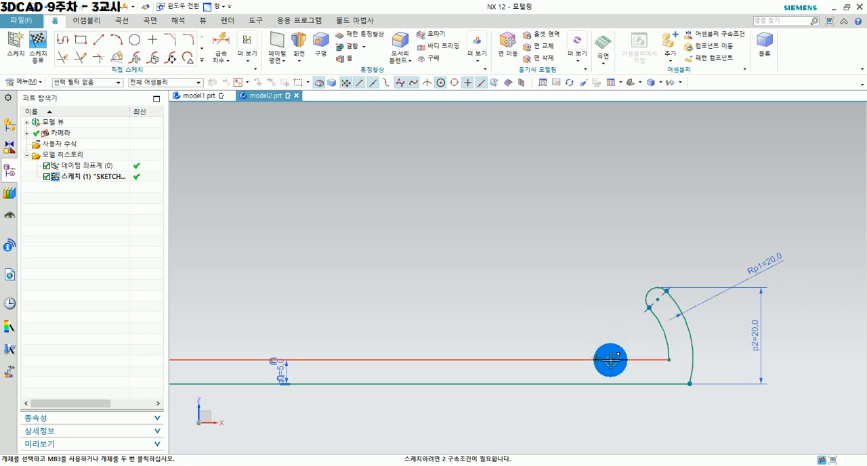
mouse_move(688, 383)
left_mouse_down()
mouse_move(676, 381)
mouse_move(778, 378)
mouse_move(681, 348)
mouse_move(621, 296)
left_mouse_up()
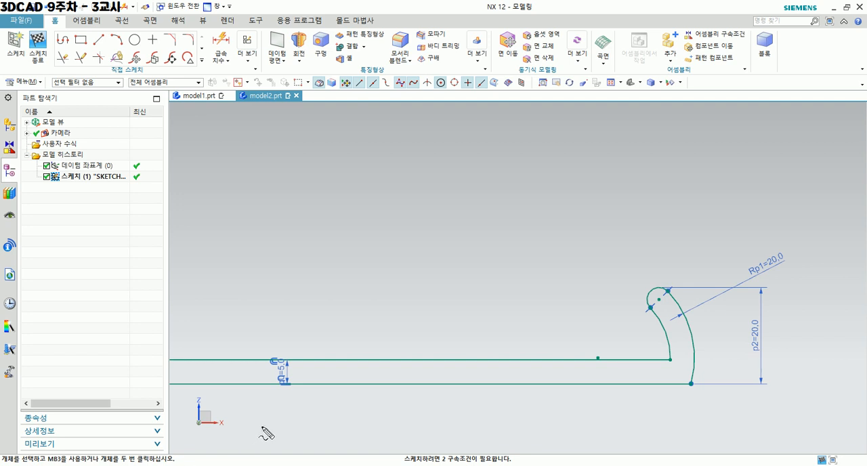
left_click_drag(596, 342, 597, 180)
left_click_drag(276, 218, 608, 222)
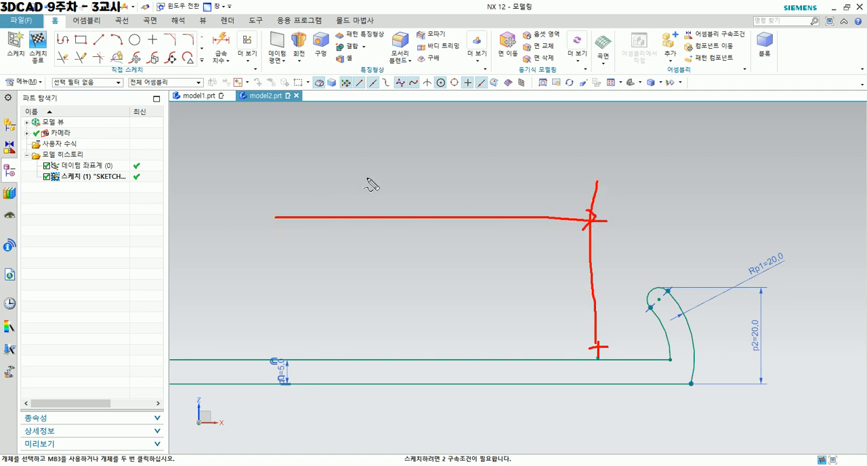
left_click_drag(346, 175, 343, 199)
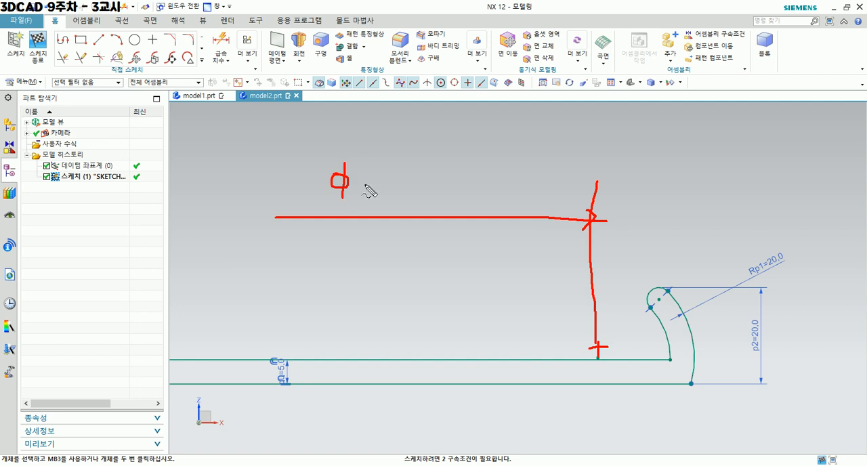
left_click_drag(368, 163, 377, 183)
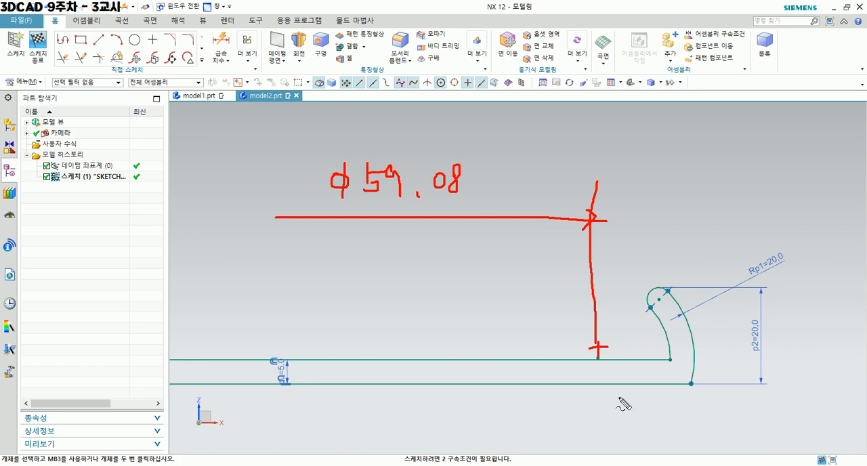
left_click_drag(568, 389, 622, 388)
mouse_move(591, 354)
left_mouse_down()
mouse_move(635, 354)
mouse_move(625, 388)
left_mouse_up()
left_click_drag(624, 353, 617, 364)
left_click_drag(624, 353, 632, 363)
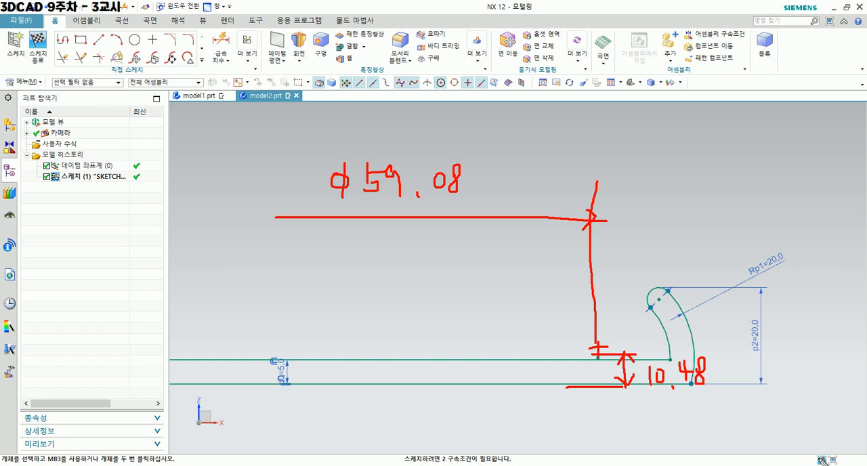
left_click(819, 458)
Dimension the horizontal distance from the vertical axis to the arc's center point and set it to 59.08/2 mm.
left_click(222, 38)
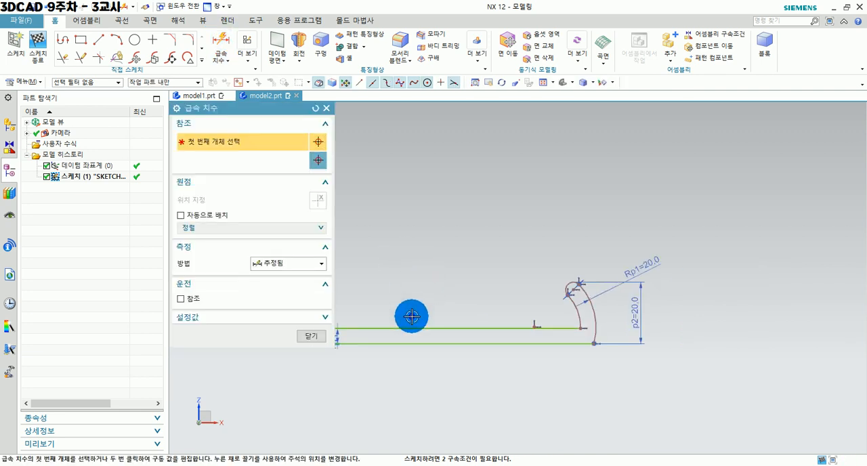
middle_click_drag(412, 316, 518, 316, "shift")
scroll(461, 366, "down", 3)
middle_click_drag(427, 365, 544, 370, "shift")
left_click(417, 299)
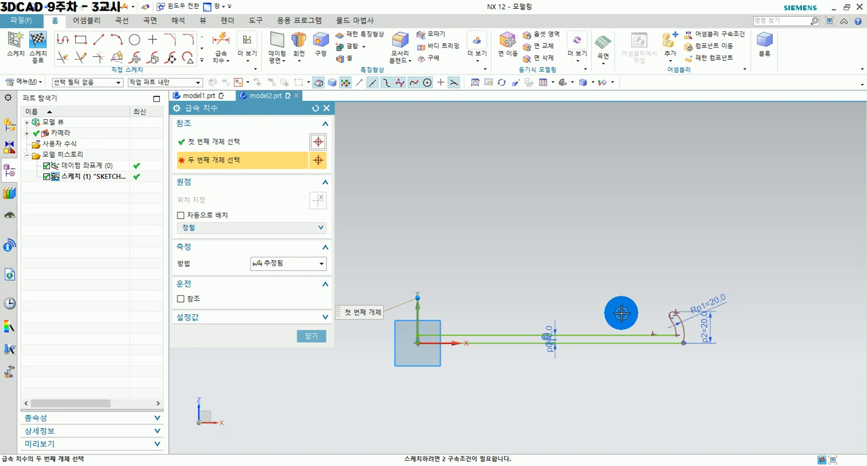
scroll(652, 327, "up", 2)
left_click(652, 333)
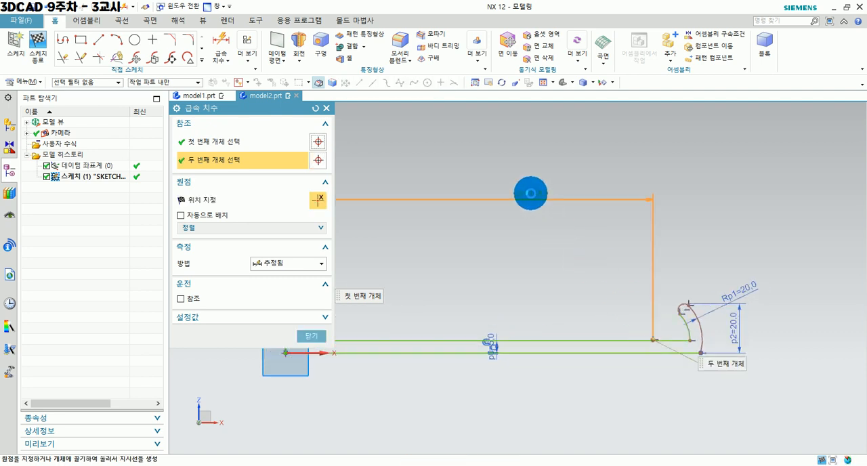
left_click(535, 269)
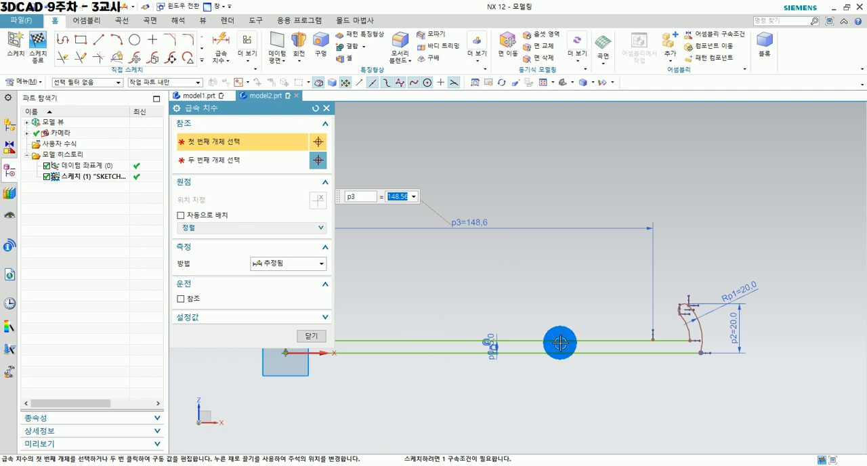
type("59.08")
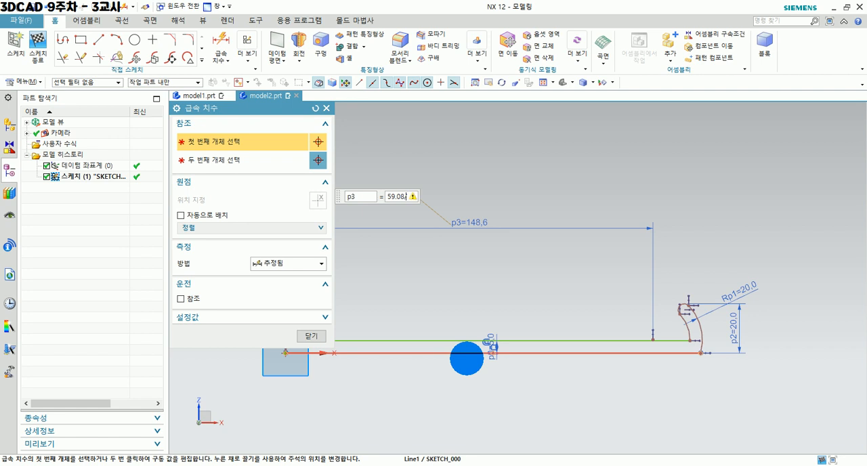
type("/2")
key("Return")
Dimension the vertical distance from the bottom line to the arc's center point and set it to 10.48 mm.
middle_click_drag(444, 391, 624, 393, "shift")
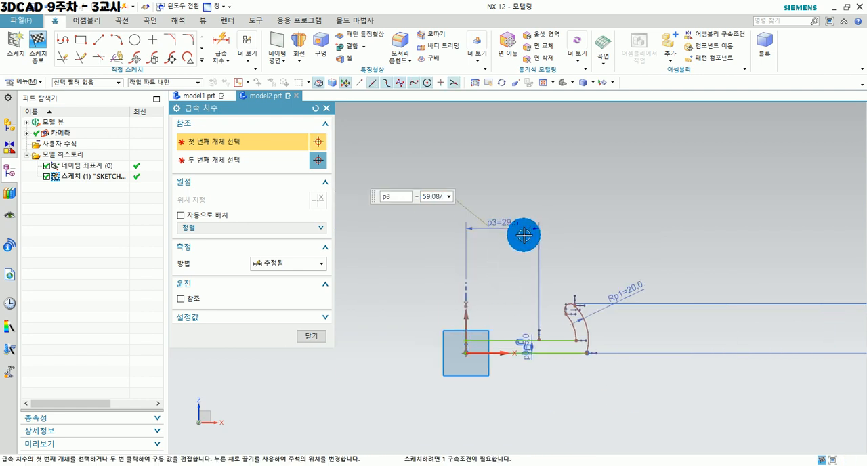
scroll(519, 232, "up", 2)
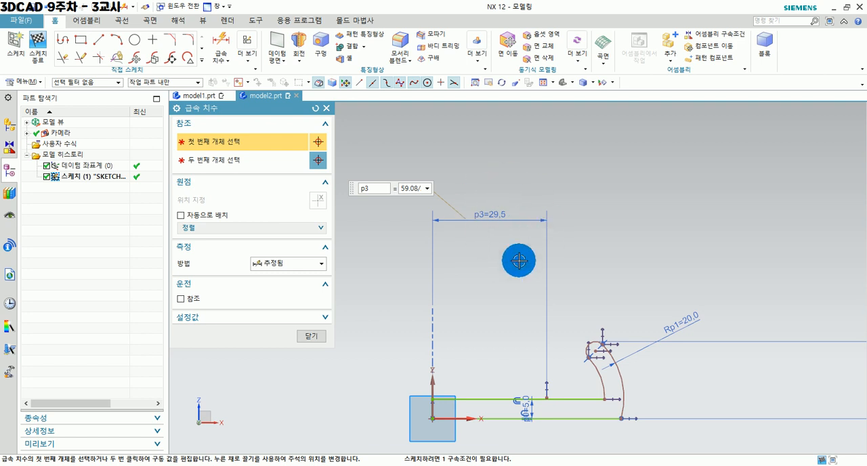
left_click(463, 421)
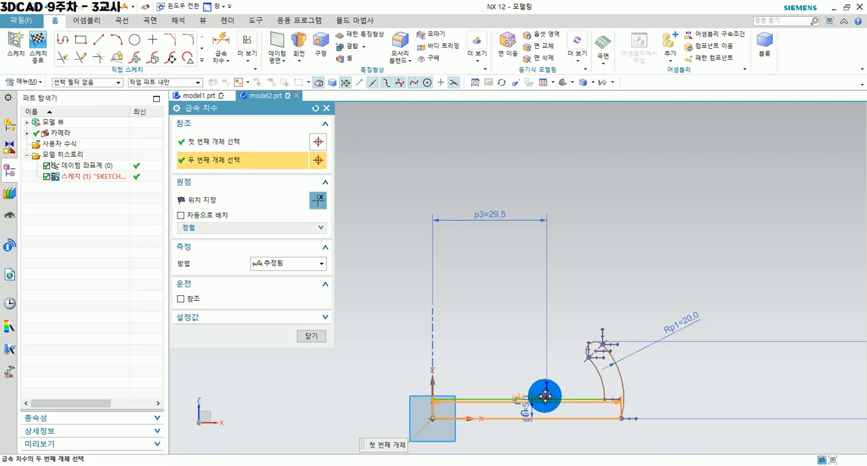
left_click(546, 397)
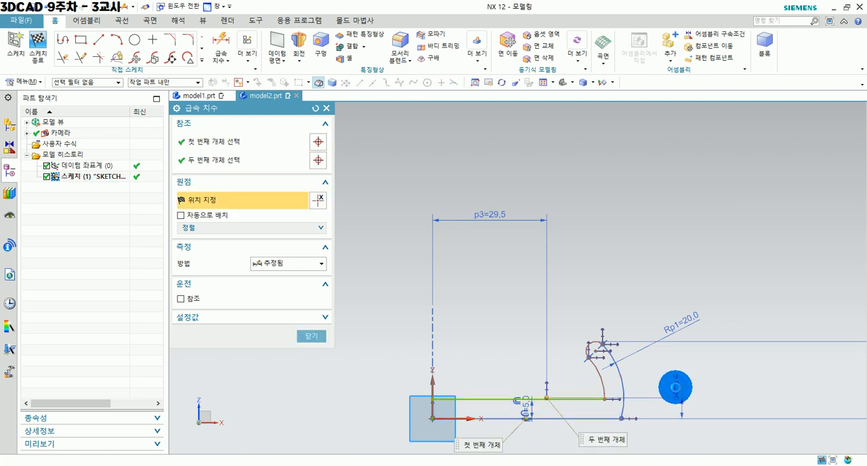
left_click(676, 387)
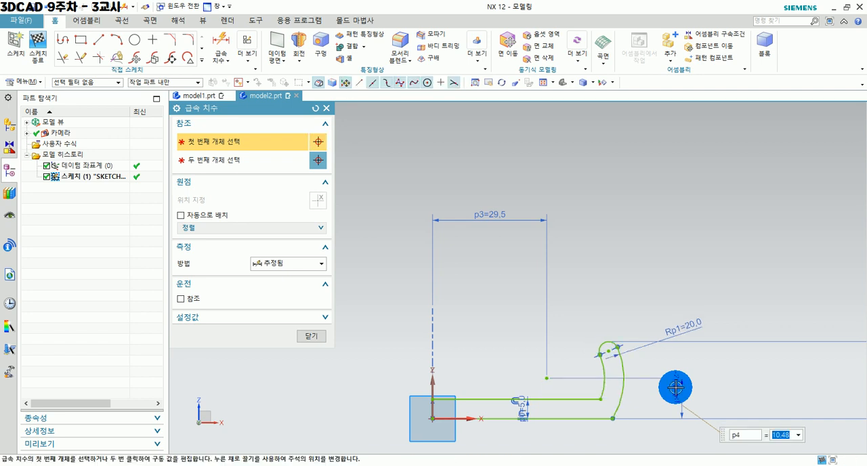
mouse_move(633, 422)
middle_mouse_down("shift")
mouse_move(597, 375)
mouse_move(594, 384)
middle_mouse_up("shift")
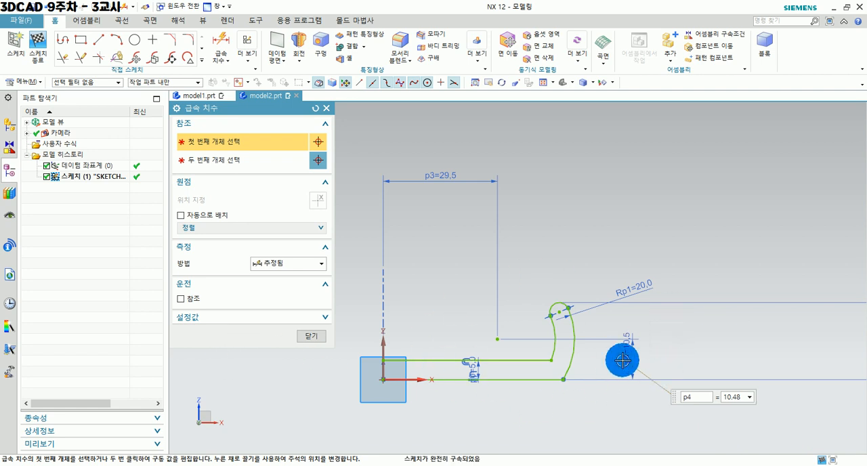
left_click(318, 339)
Move the 20 mm overall height dimension close to the outside of the profile's arc.
scroll(738, 328, "down", 1)
middle_click_drag(736, 336, 515, 347, "shift")
left_click_drag(781, 310, 429, 311)
middle_click_drag(269, 387, 504, 377, "shift")
scroll(501, 386, "up", 2)
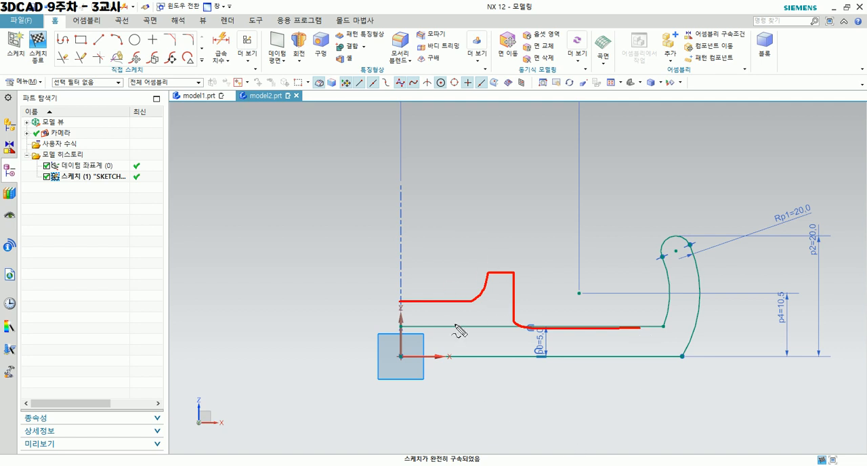
left_click(472, 338)
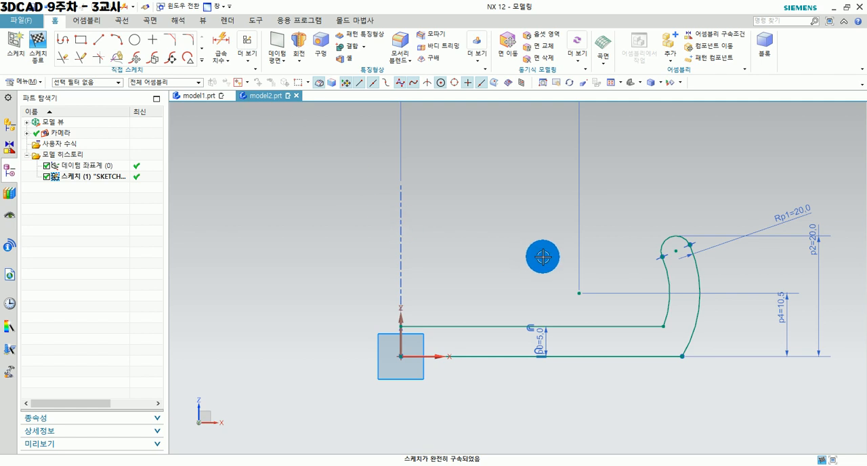
Sketch a stepped profile from the origin: up the axis, about 8.5 mm outward, up, about 4.5 mm outward, and down to the inner horizontal line.
left_click(63, 39)
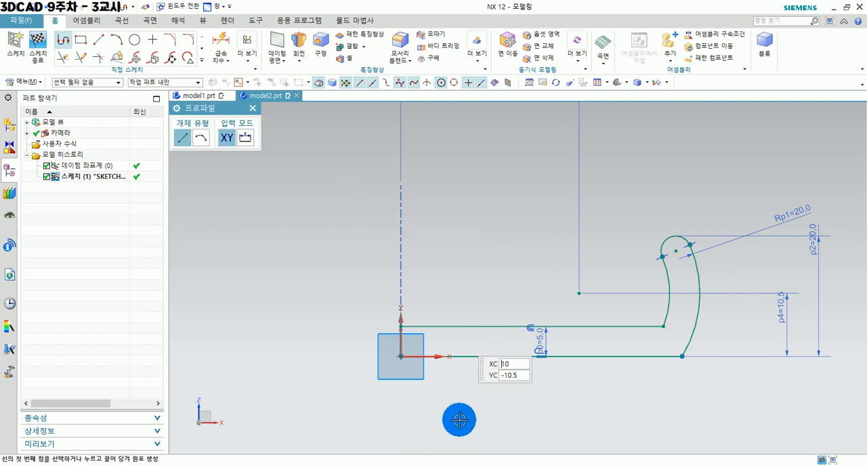
scroll(435, 343, "up", 2)
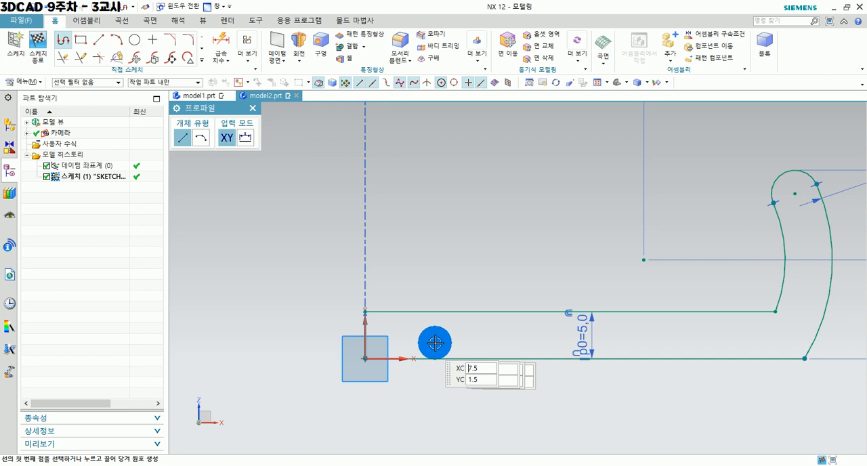
left_click(365, 358)
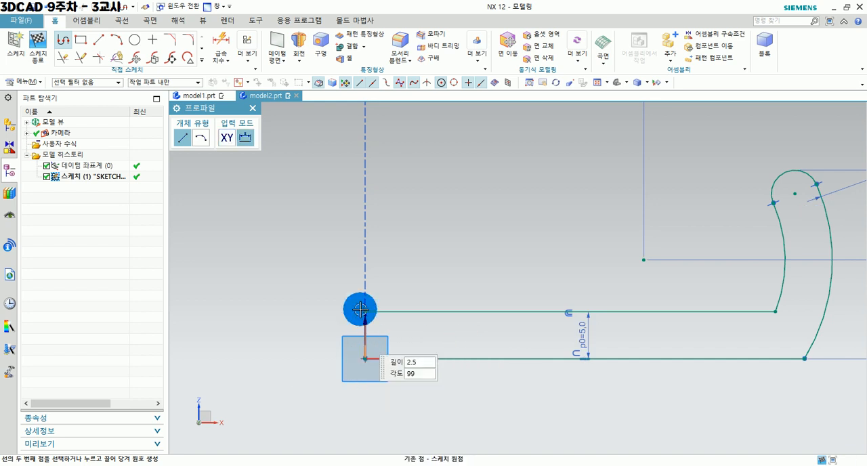
left_click(366, 270)
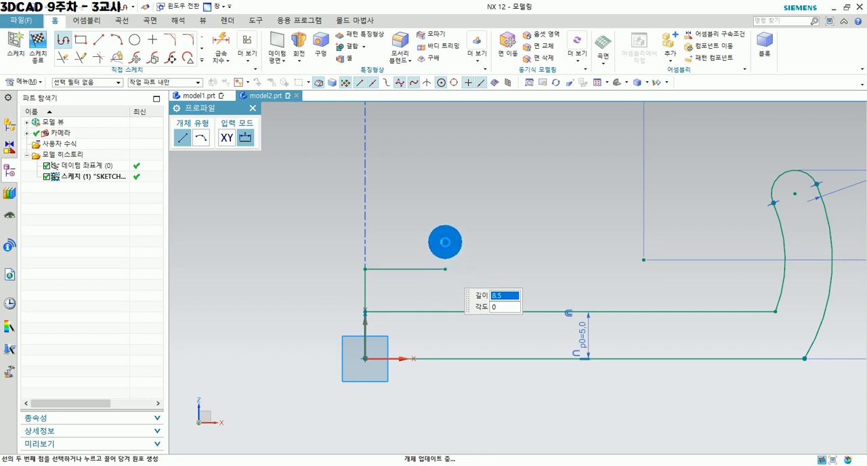
left_click(445, 246)
left_click(446, 236)
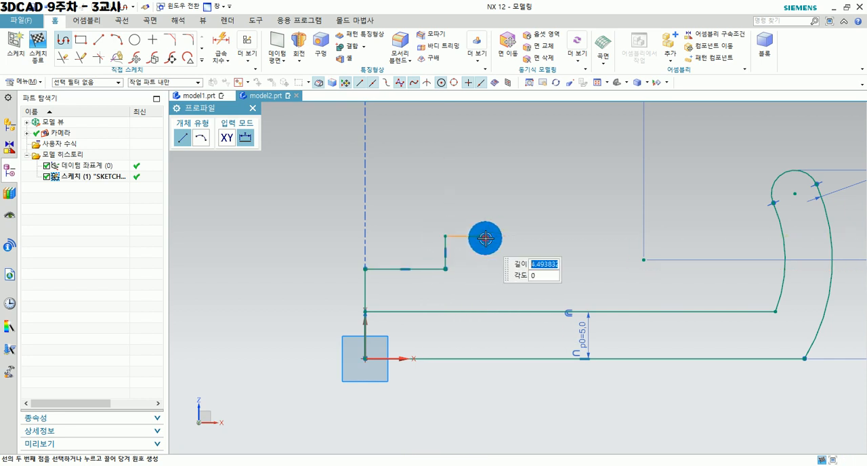
left_click(488, 236)
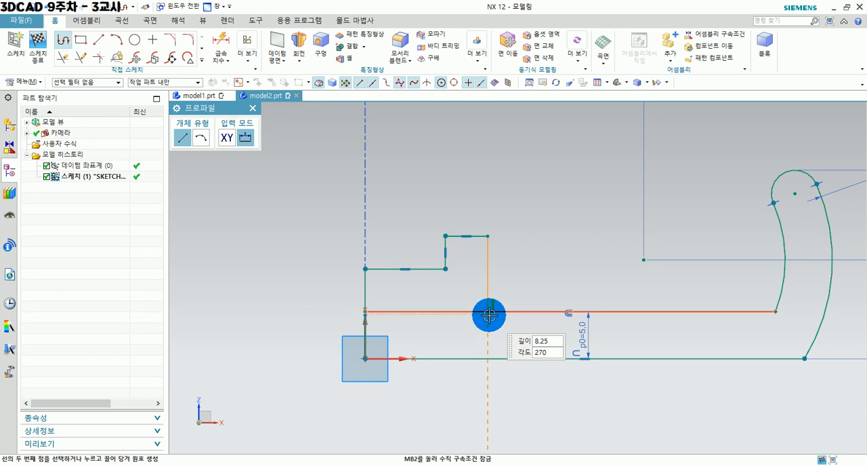
left_click(488, 313)
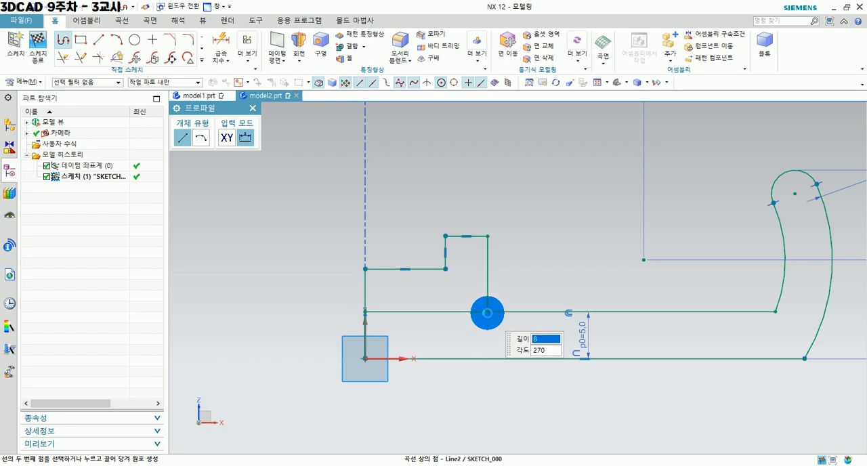
scroll(562, 389, "down", 2)
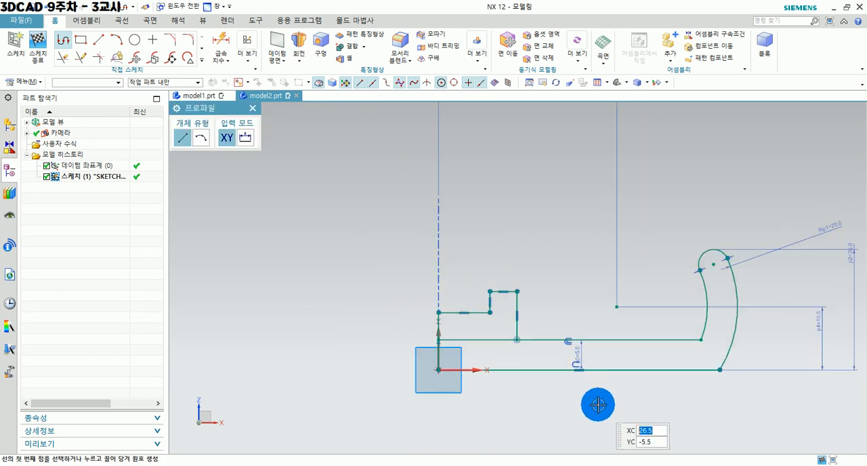
middle_click_drag(593, 401, 566, 402, "shift")
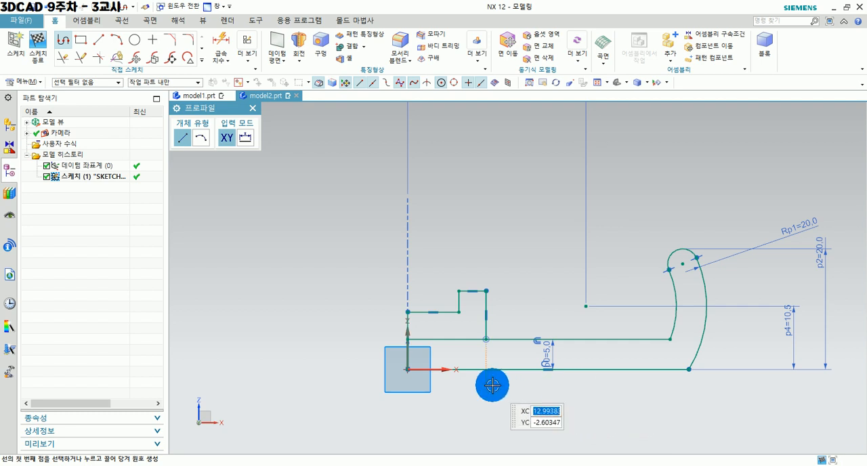
Dimension the horizontal distance from the vertical axis to the hub's outer vertical line and set it to 20 mm.
left_click(218, 42)
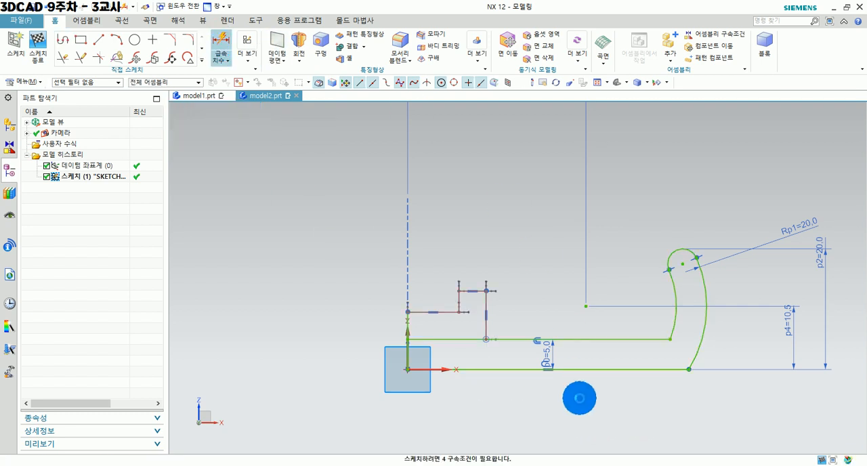
middle_click_drag(539, 380, 598, 384, "shift")
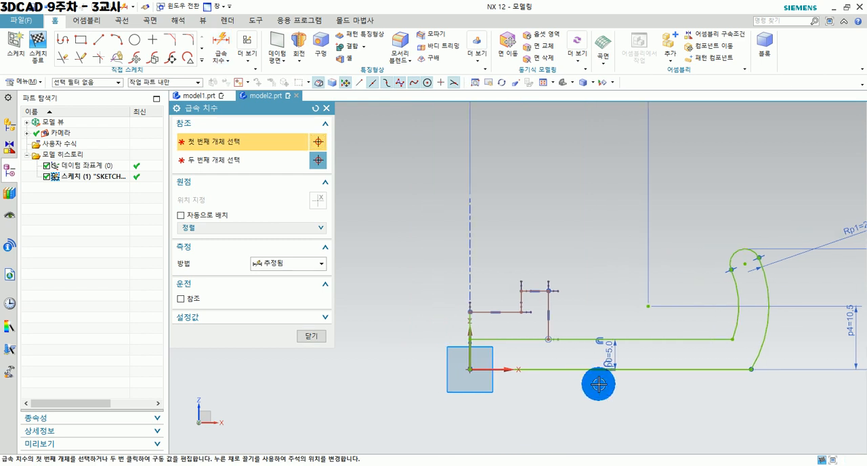
left_click(471, 329)
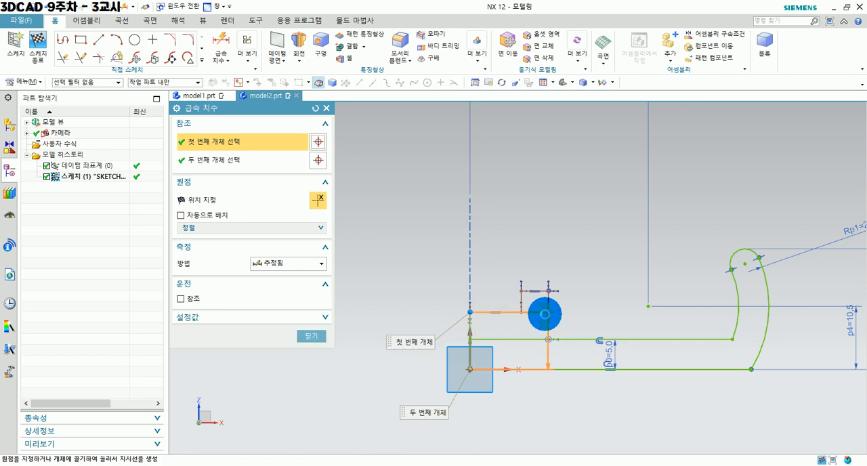
left_click(548, 303)
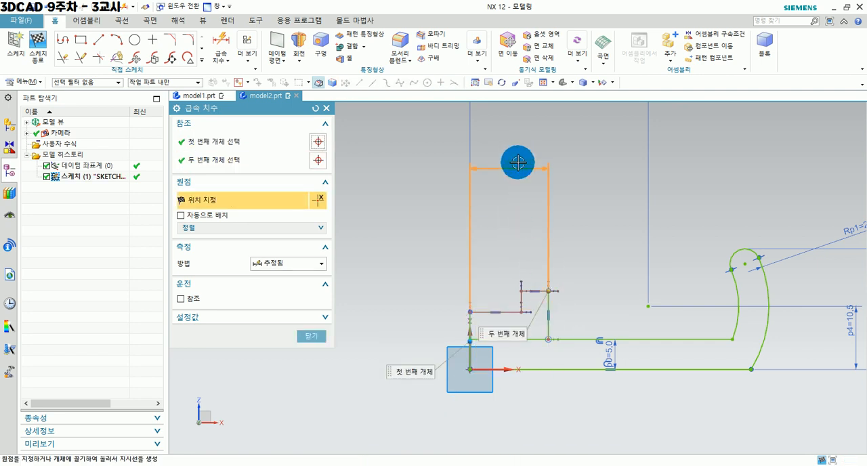
mouse_move(519, 163)
middle_mouse_down("shift")
mouse_move(523, 178)
mouse_move(484, 254)
middle_mouse_up("shift")
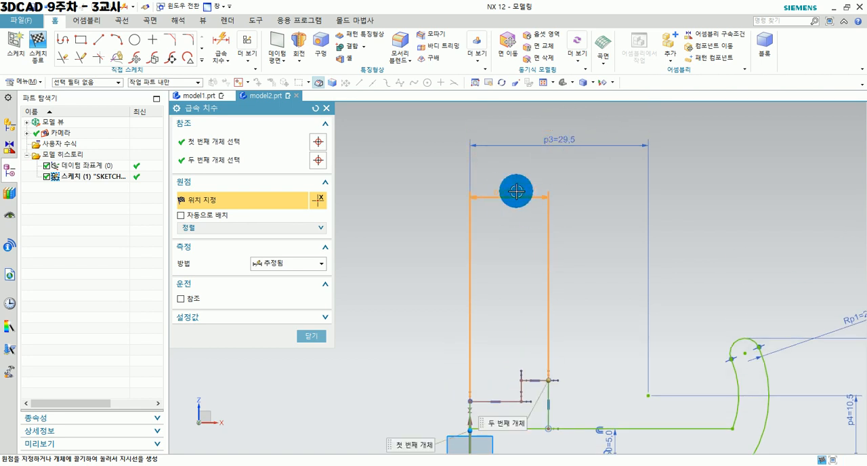
middle_click_drag(517, 203, 516, 167, "shift")
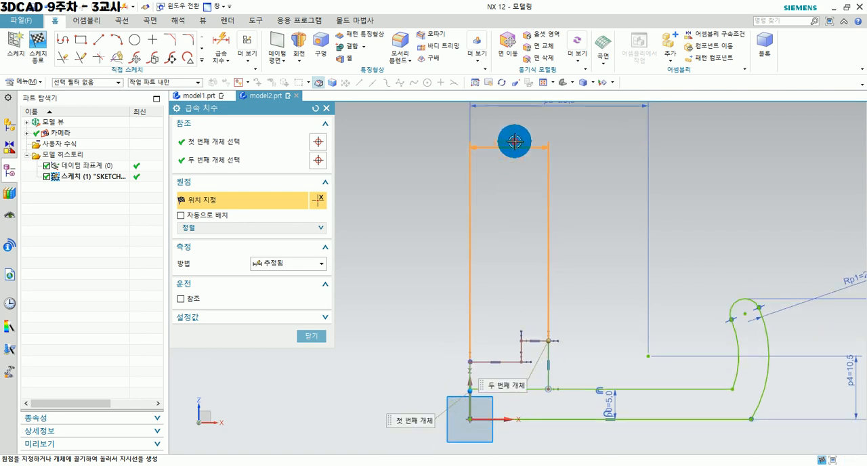
left_click(515, 141)
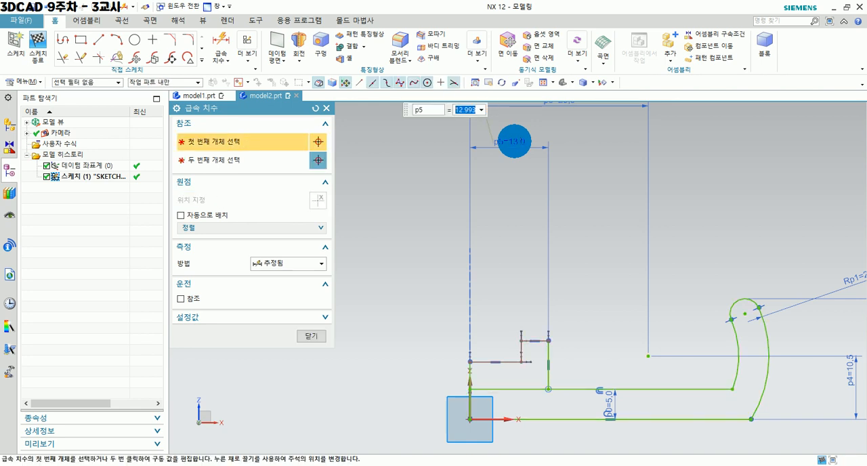
key("Return")
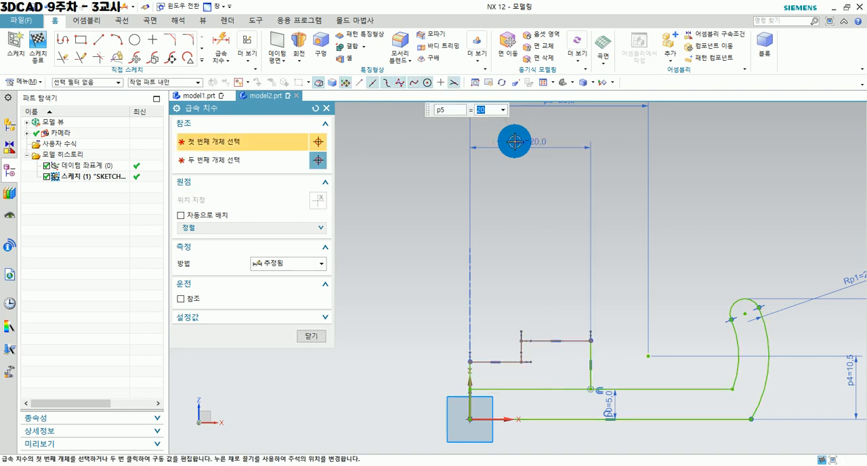
Dimension the horizontal distance from the vertical axis to the hub's inner step line and set it to 15 mm.
scroll(516, 347, "up", 2)
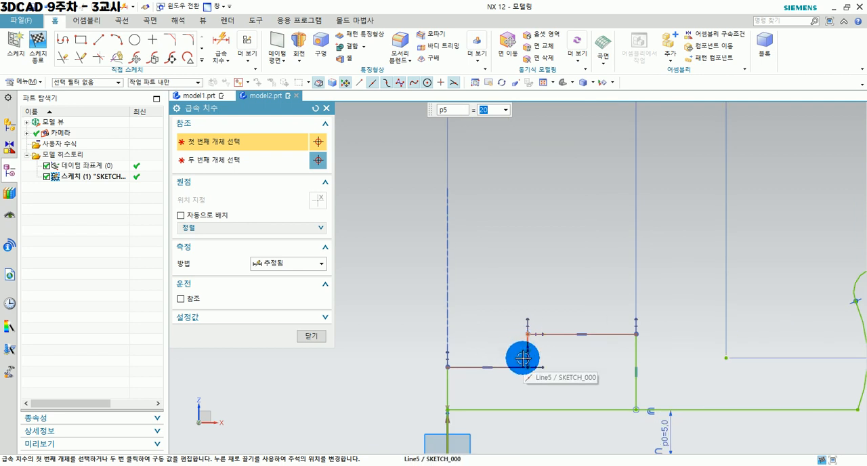
left_click(526, 345)
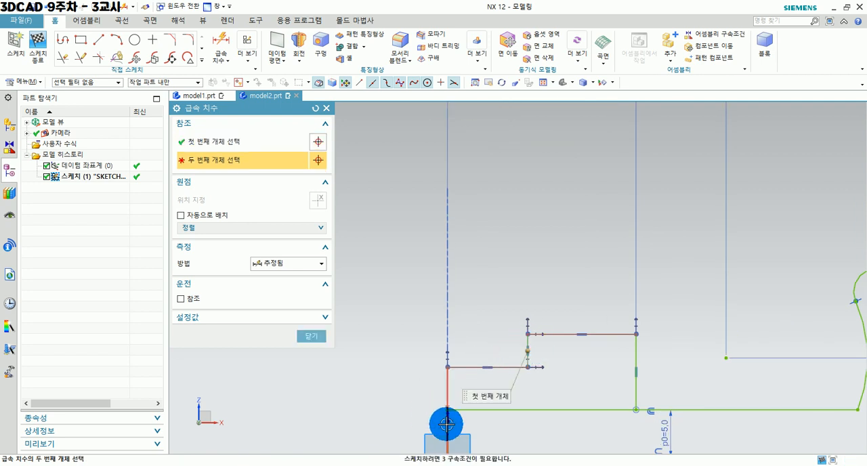
left_click(447, 201)
middle_click_drag(466, 189, 475, 278, "shift")
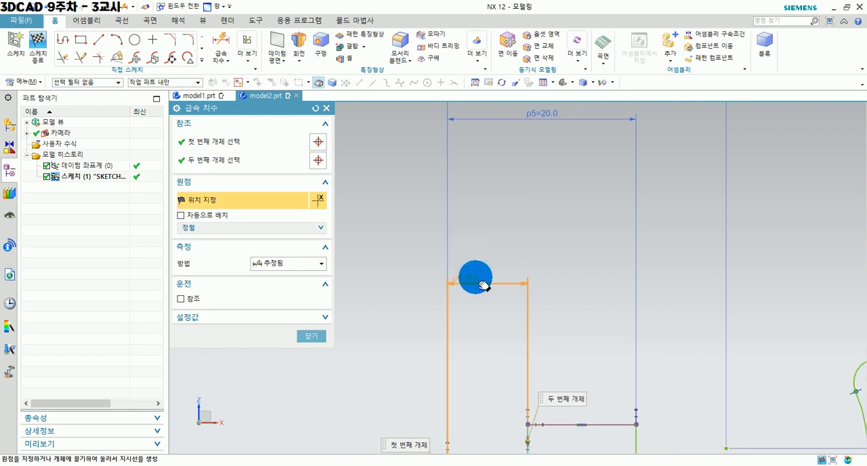
left_click(505, 163)
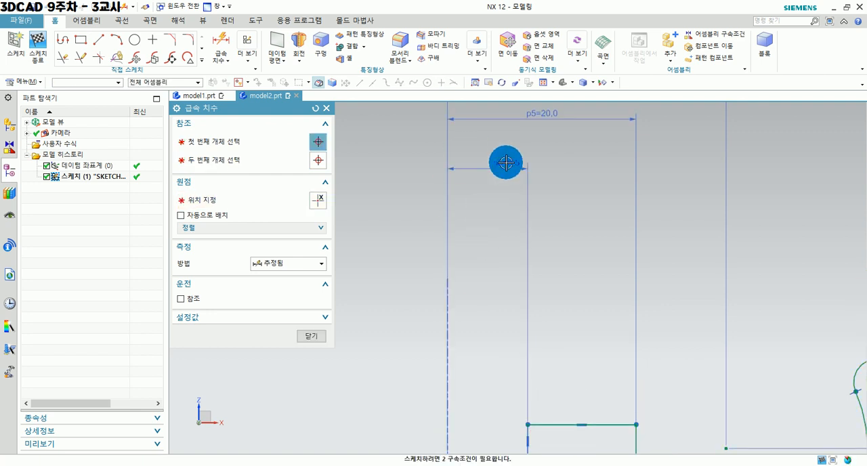
type("15")
key("Return")
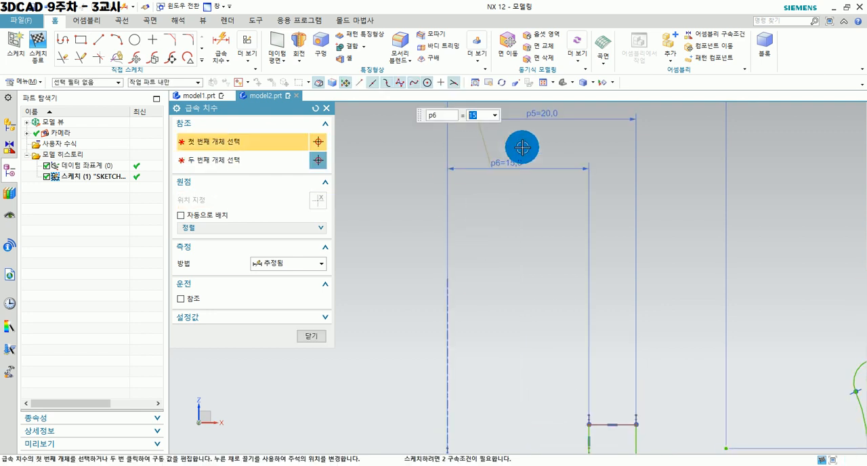
Dimension the vertical distance between the hub's upper and lower horizontal lines and set it to 5 mm.
scroll(553, 320, "down", 2)
middle_click_drag(582, 380, 589, 288, "shift")
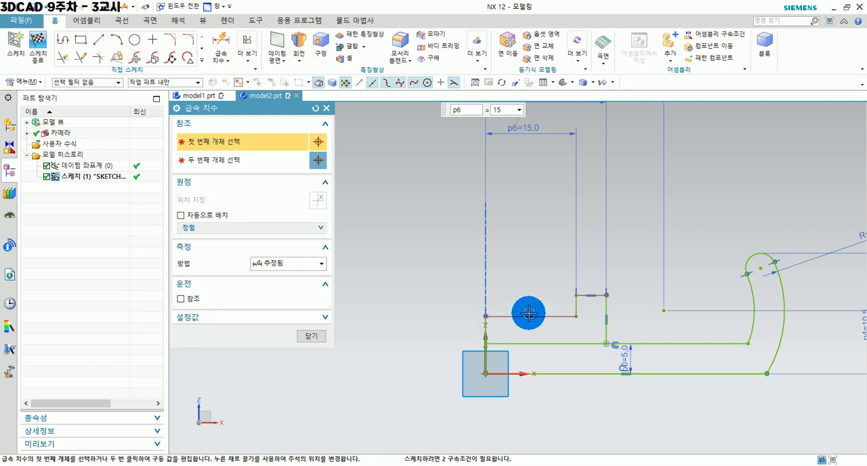
scroll(580, 295, "up", 2)
left_click(584, 294)
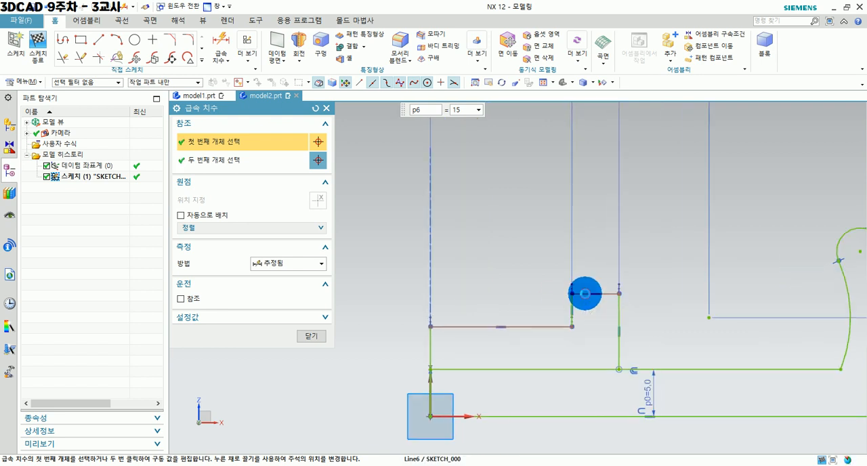
left_click(542, 326)
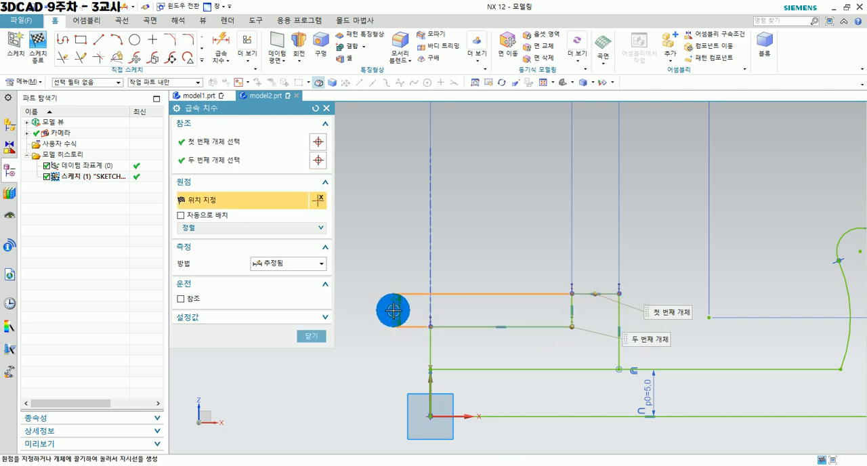
left_click(393, 310)
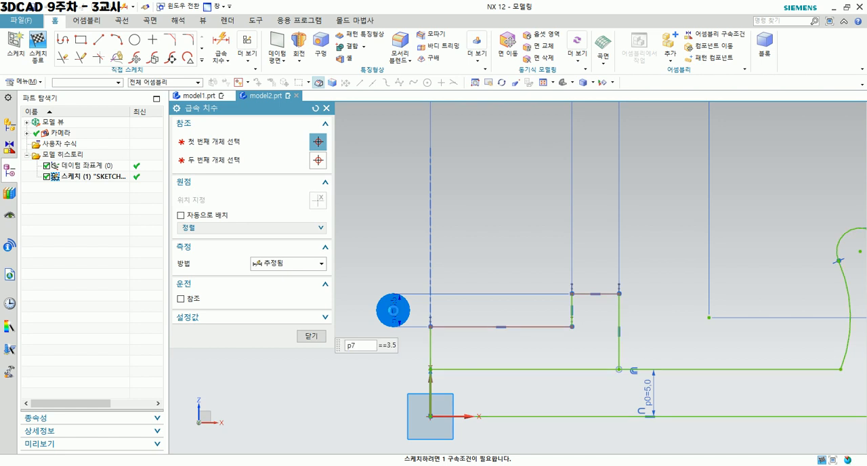
key("Return")
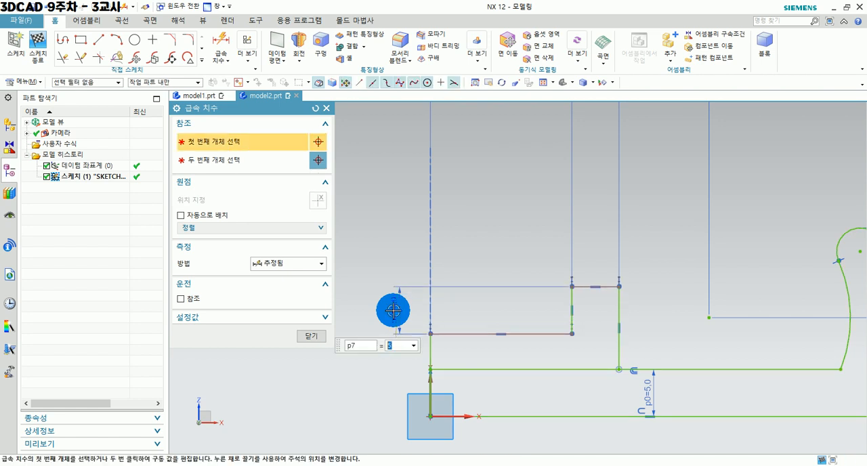
Dimension the height from the bottom line to the hub's top line, set it to 13 mm, and finish dimensioning.
left_click(606, 285)
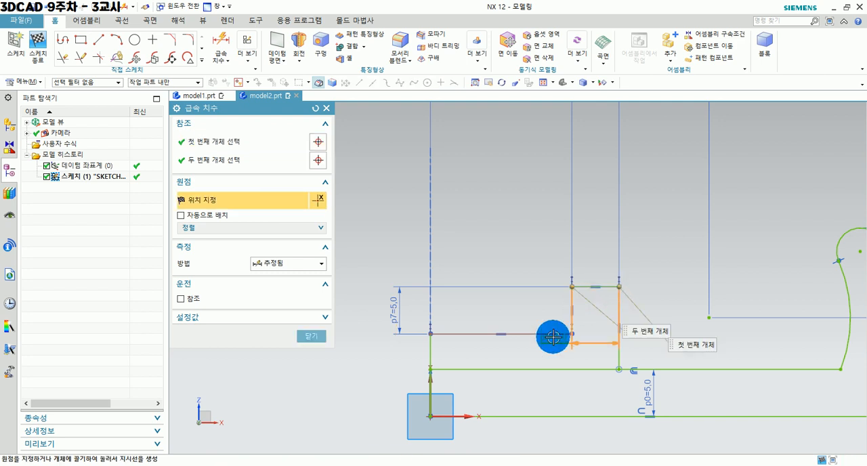
left_click(548, 416)
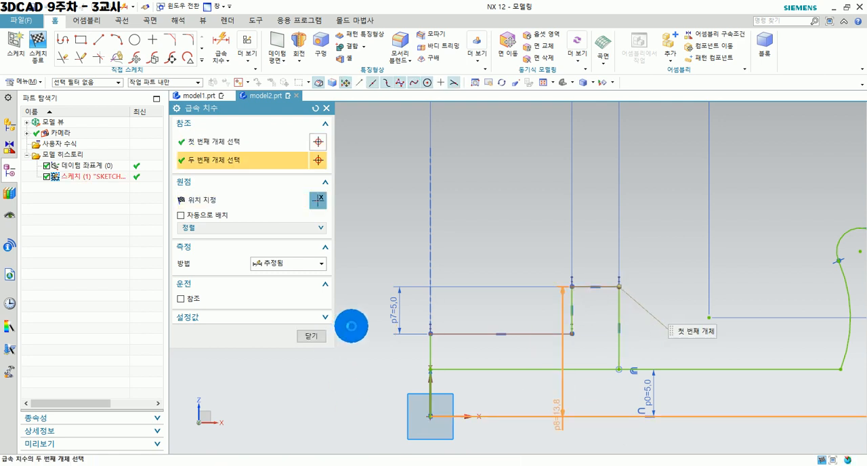
left_click(389, 333)
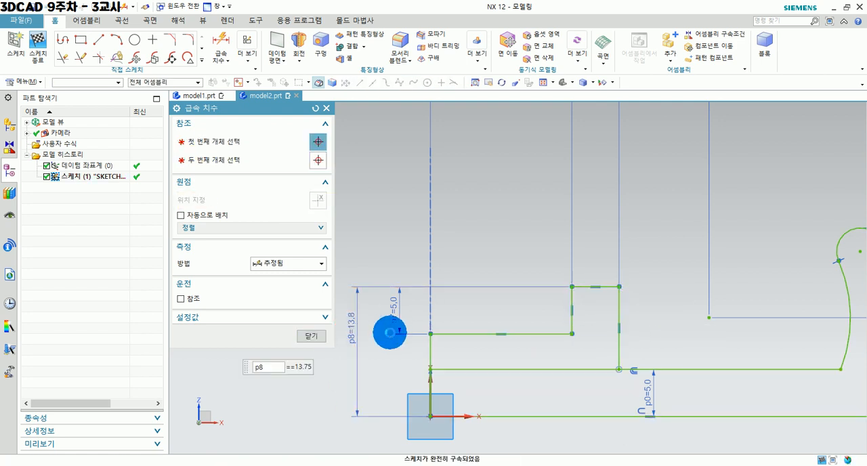
type("1")
key("Return")
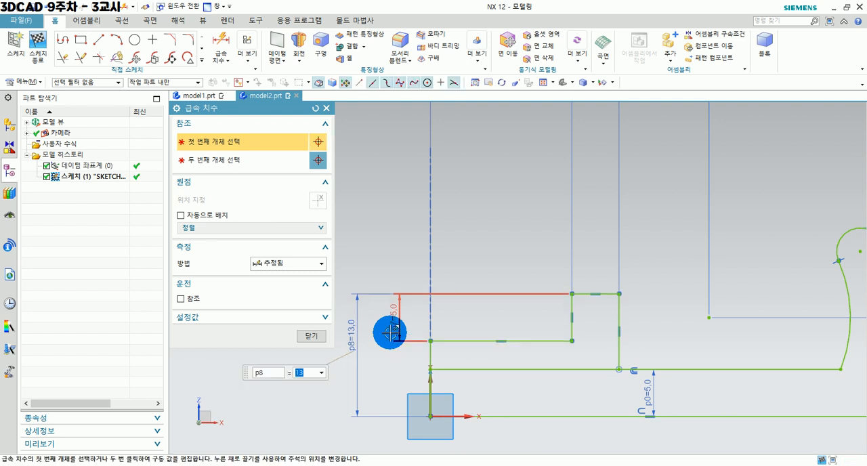
left_click(305, 341)
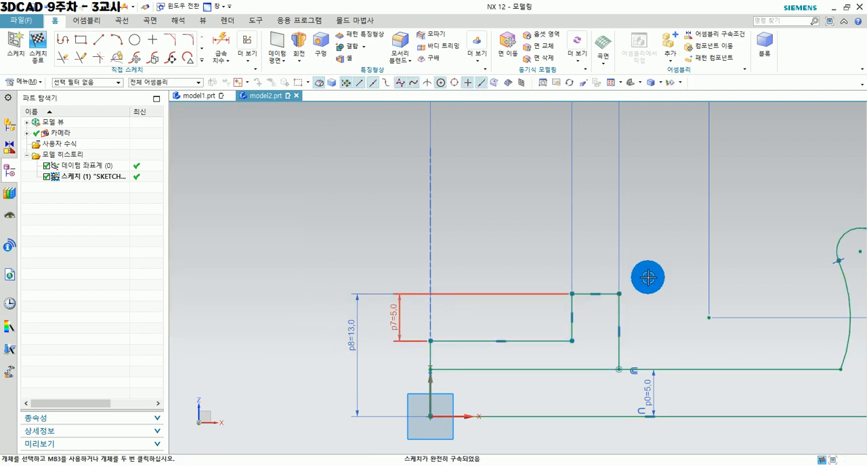
Start the Rapid Dimension command again for the half-section profile.
scroll(648, 276, "down", 2)
middle_click_drag(666, 337, 529, 342, "shift")
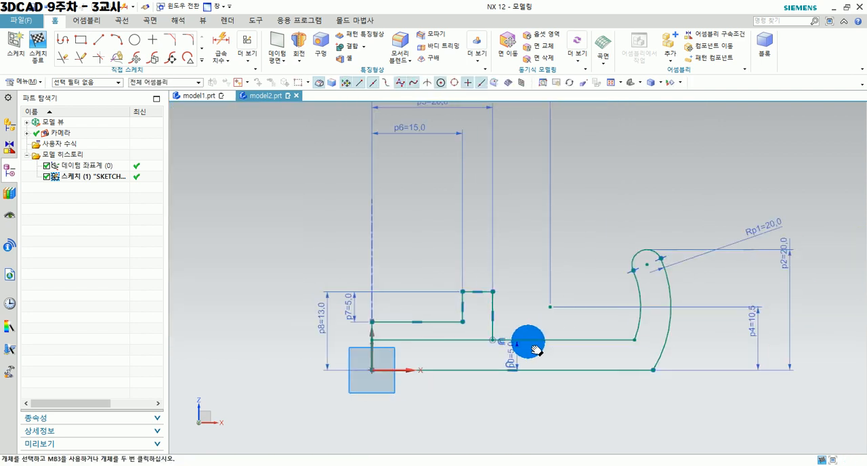
left_click(222, 41)
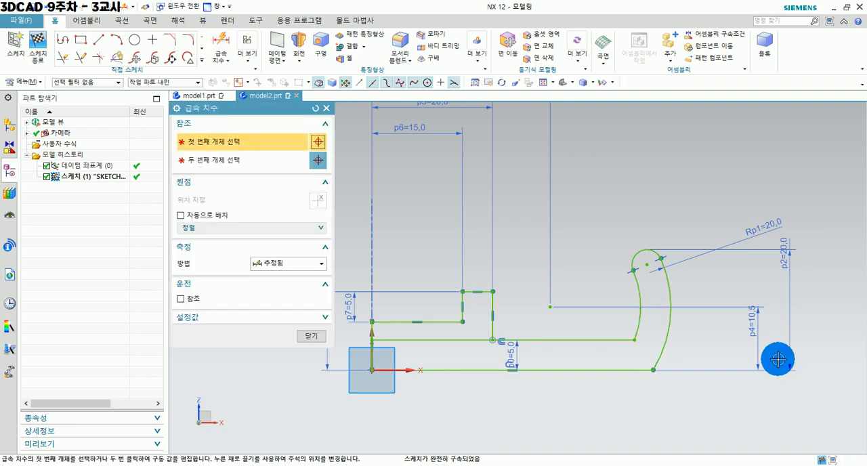
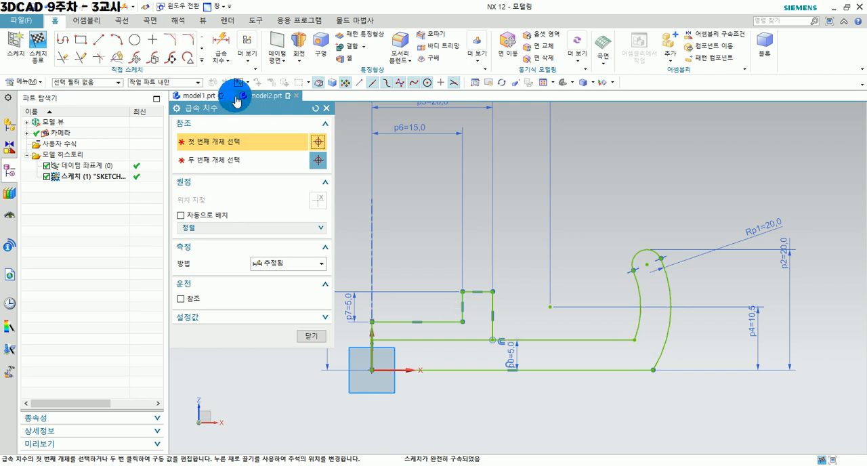
Fillet the lower inner and outer corners where the horizontal base lines meet the rim arcs with a 2.5 mm radius.
left_click(324, 108)
left_click(185, 39)
scroll(687, 378, "up", 3)
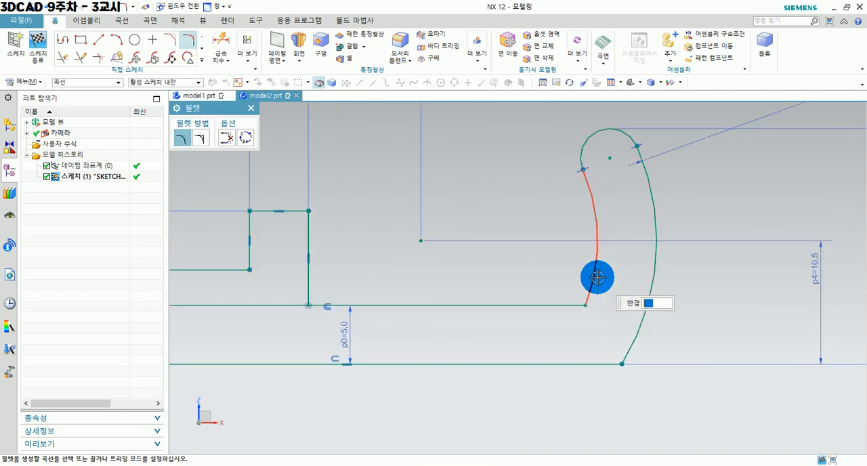
left_click(574, 306)
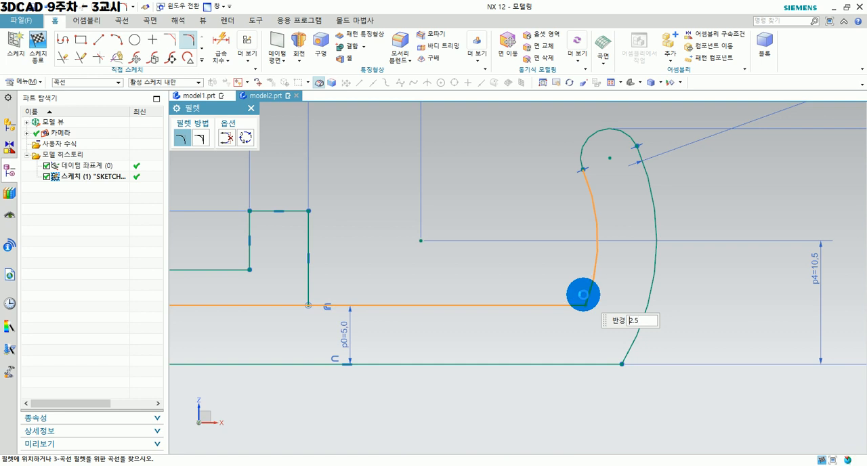
left_click(582, 295)
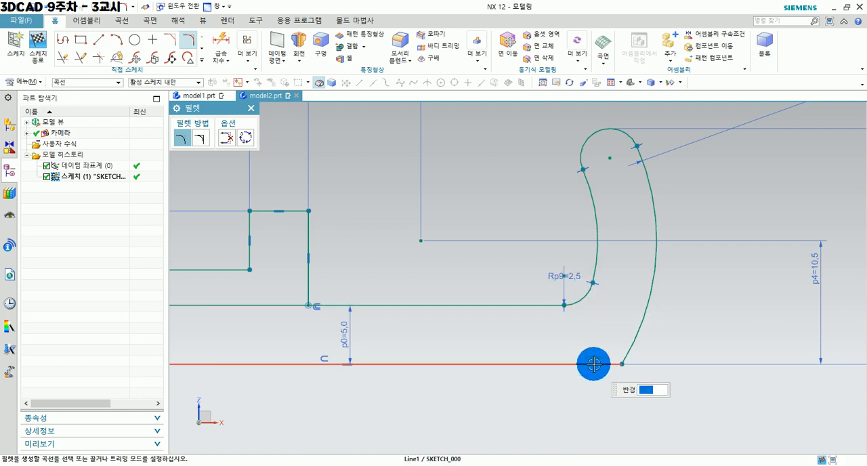
left_click(594, 365)
type("2.5")
left_click(626, 347)
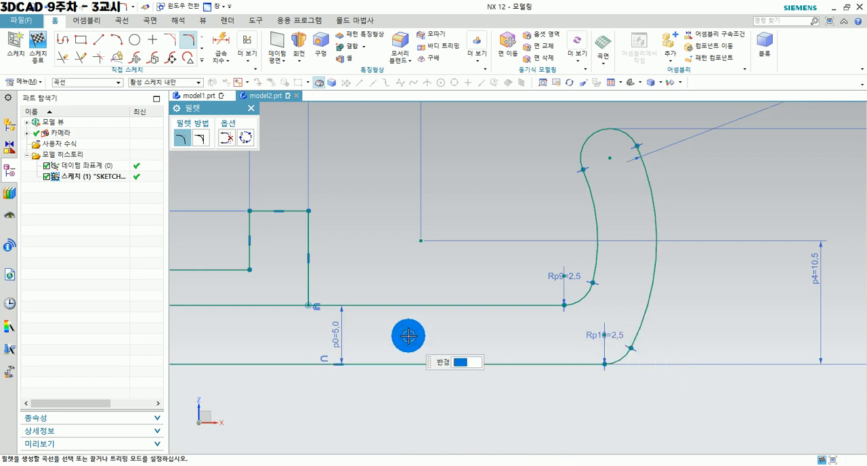
Fillet the corner between the hub's outer vertical wall and the base's upper line with a 3 mm radius.
middle_click_drag(385, 302, 644, 324, "shift")
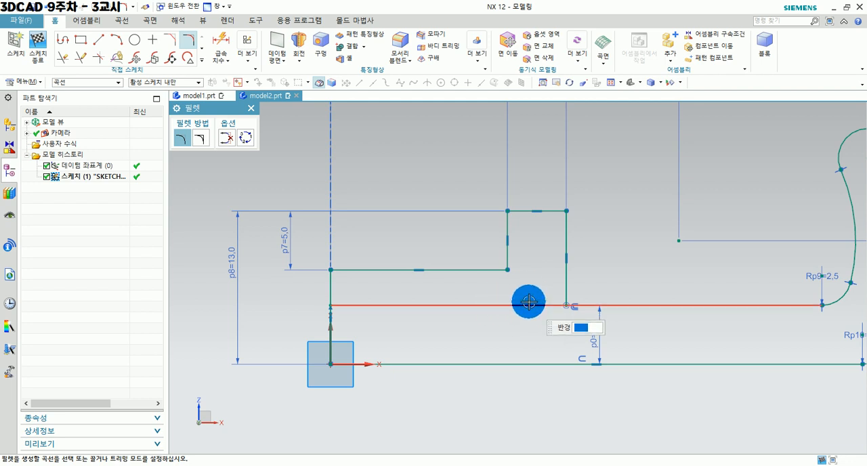
left_click(567, 238)
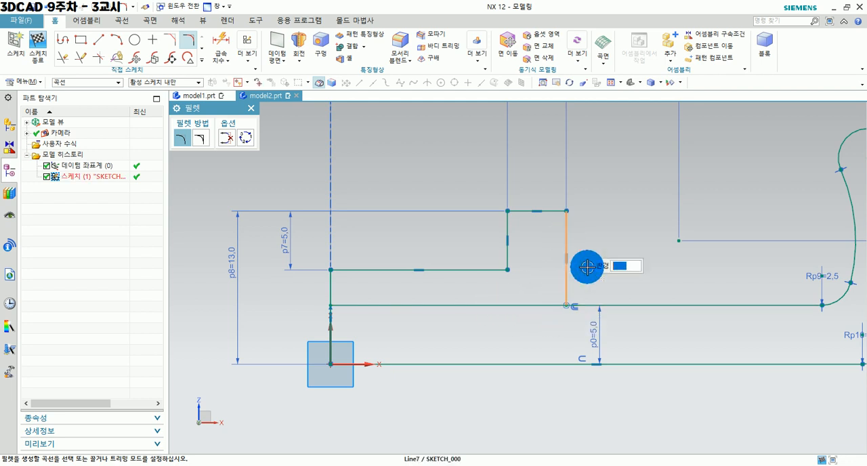
left_click(616, 302)
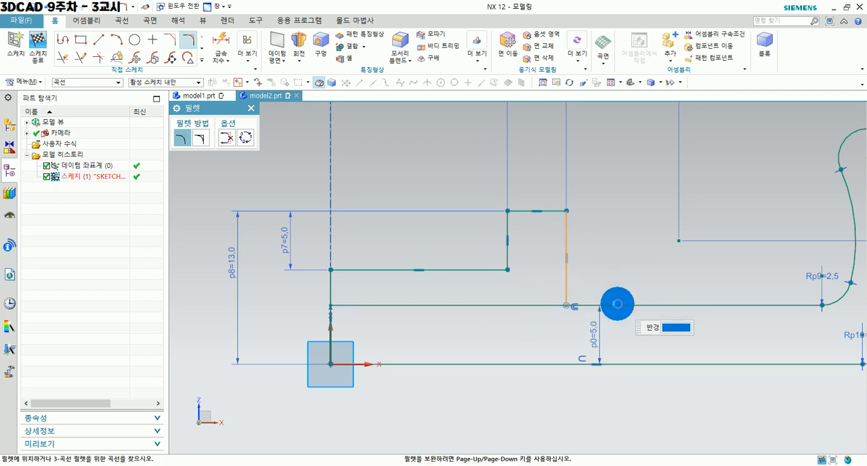
left_click(582, 296)
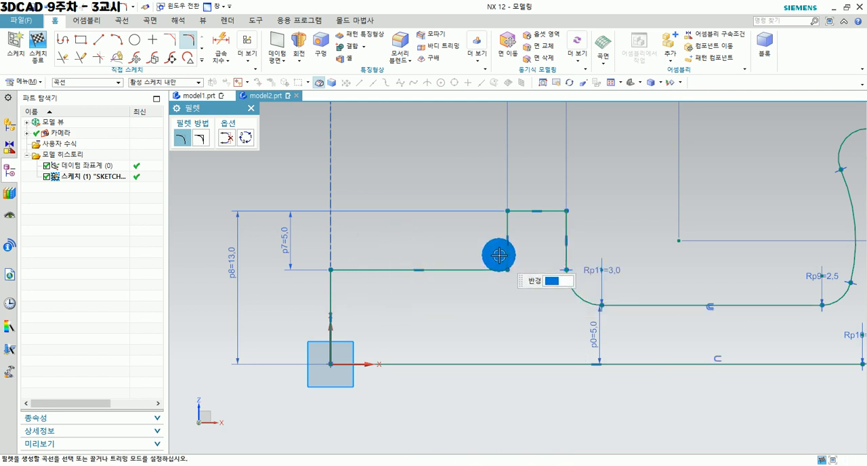
Fillet the hub's inner step corner with a 5 mm radius and end the Fillet command.
left_click(507, 229)
left_click(487, 269)
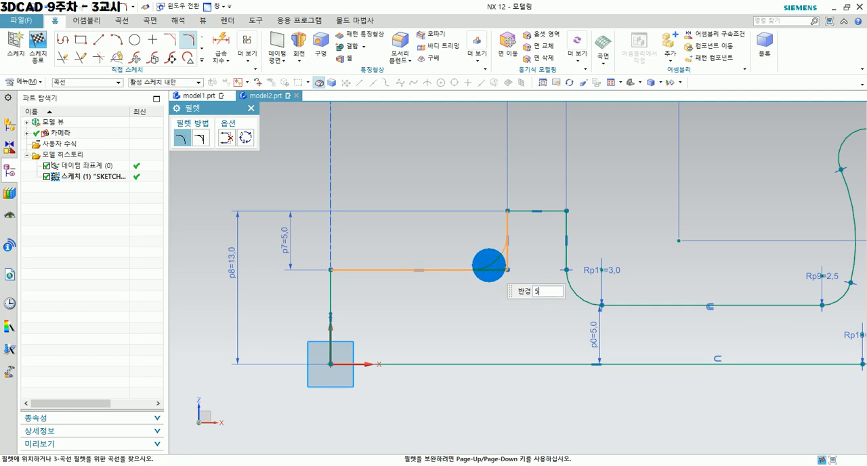
key("Return")
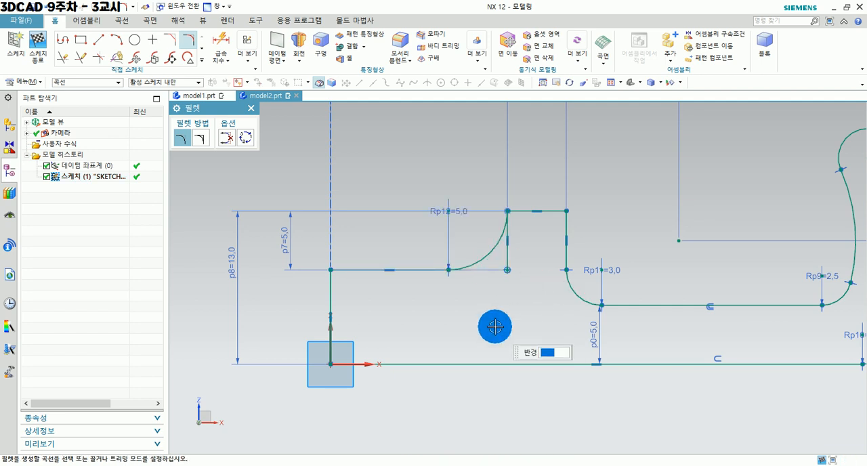
key("Escape")
Convert the leftover vertical line behind the 5 mm hub fillet to a reference line.
scroll(492, 277, "up", 1)
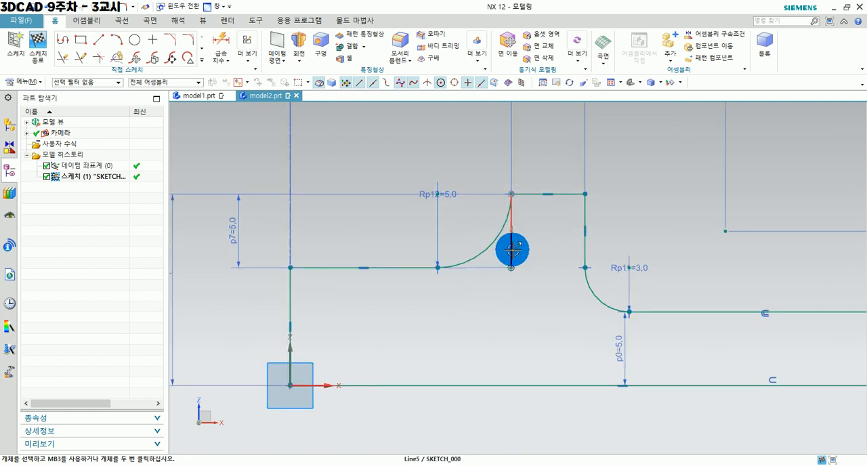
left_click(512, 250)
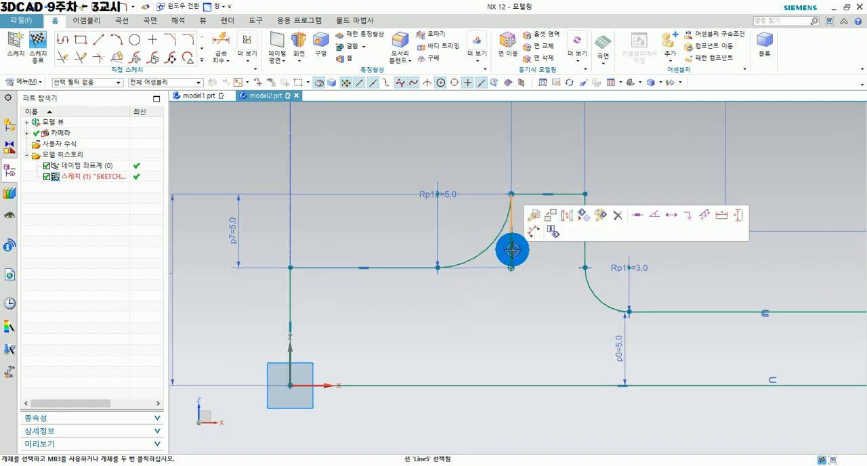
left_click(572, 217)
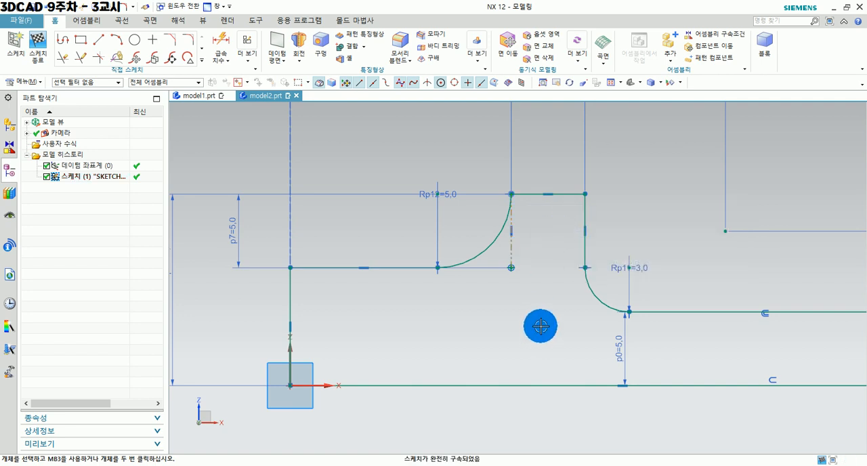
scroll(514, 249, "down", 3)
middle_click_drag(490, 334, 440, 373, "shift")
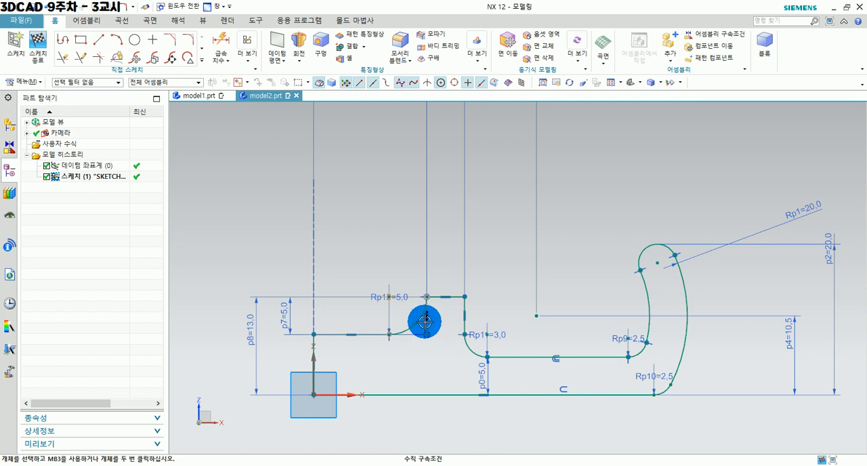
left_click(219, 55)
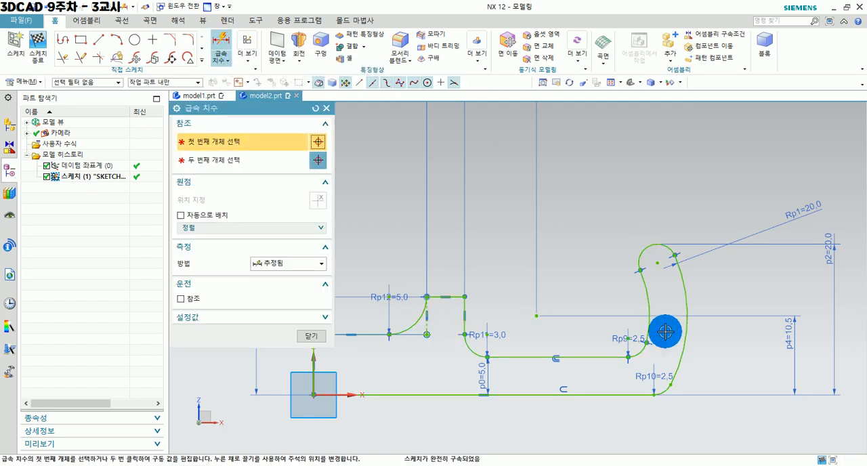
middle_click_drag(529, 245, 603, 242, "shift")
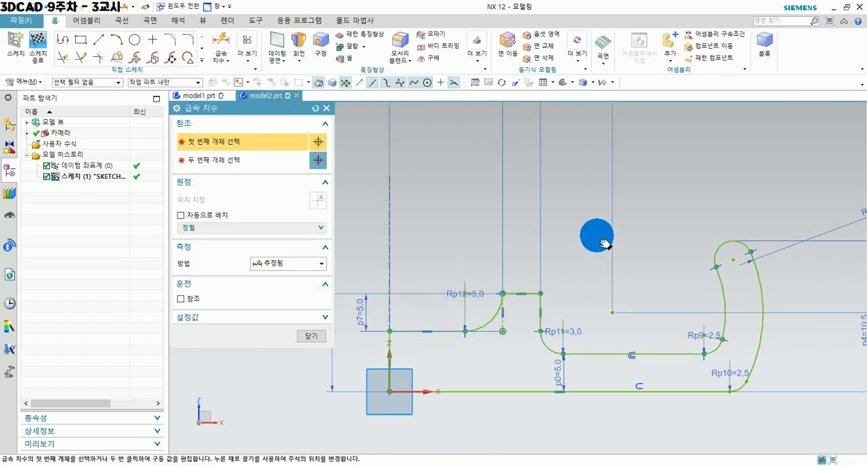
scroll(407, 366, "up", 4)
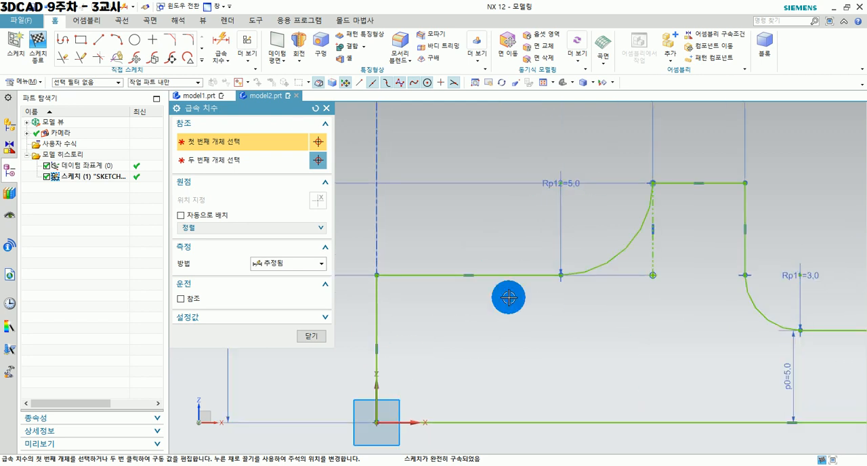
left_click(311, 336)
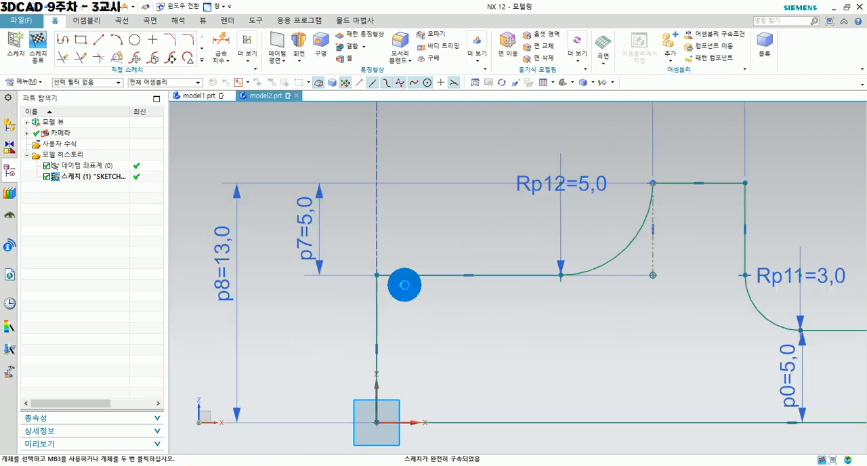
Finish the half-section sketch.
scroll(492, 275, "down", 5)
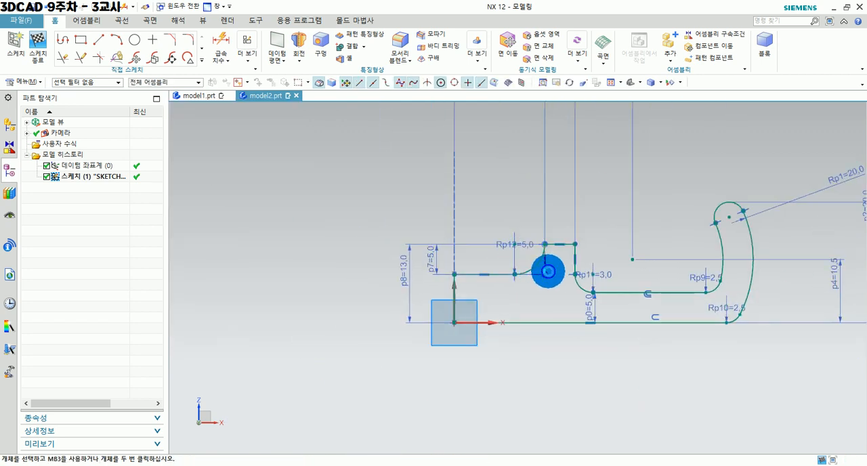
middle_click_drag(550, 271, 477, 333, "shift")
left_click_drag(477, 334, 453, 308)
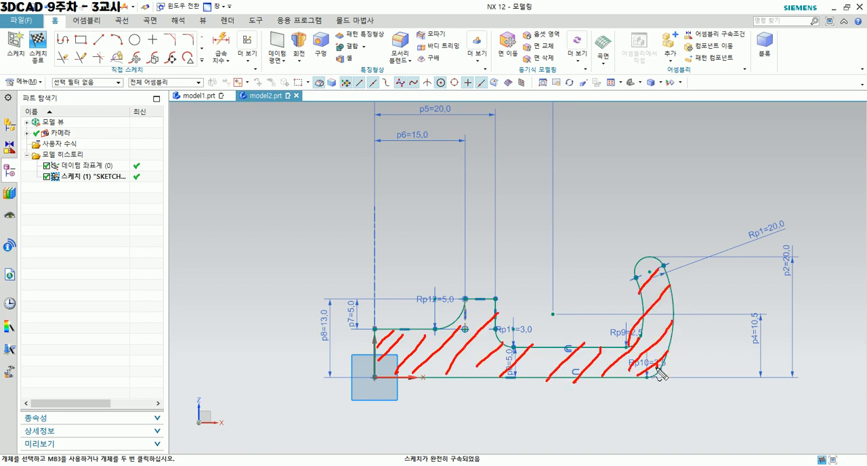
left_click(274, 464)
left_click(38, 42)
Start a Revolve and select all curves of the closed half-section profile as its section.
scroll(522, 250, "up", 4)
scroll(583, 322, "up", 3)
middle_click_drag(627, 363, 607, 358, "shift")
left_click(134, 45)
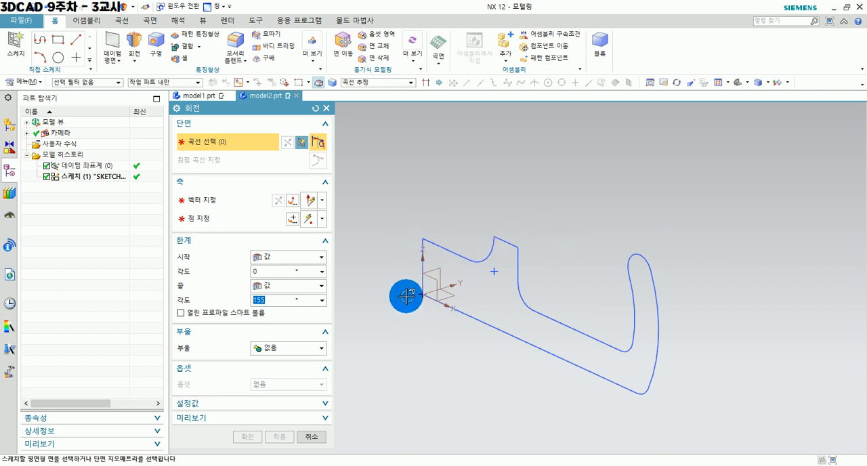
left_click(436, 242)
left_click(438, 244)
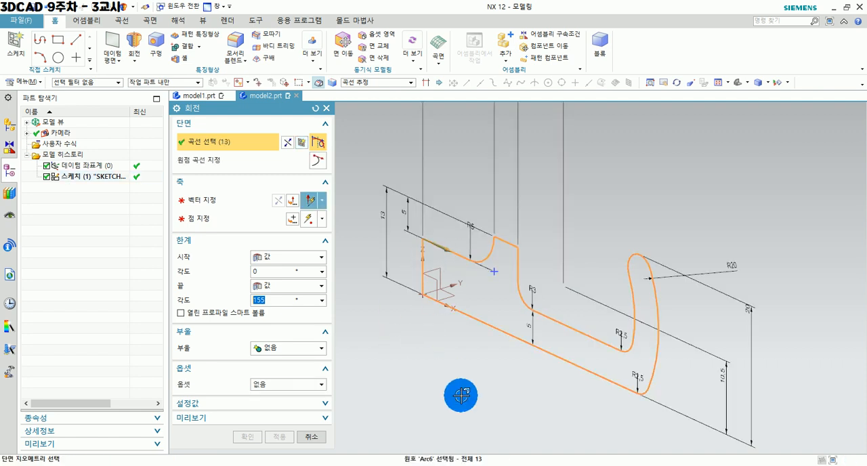
Revolve the profile 360° about its vertical line at the origin and create the body.
left_click(197, 204)
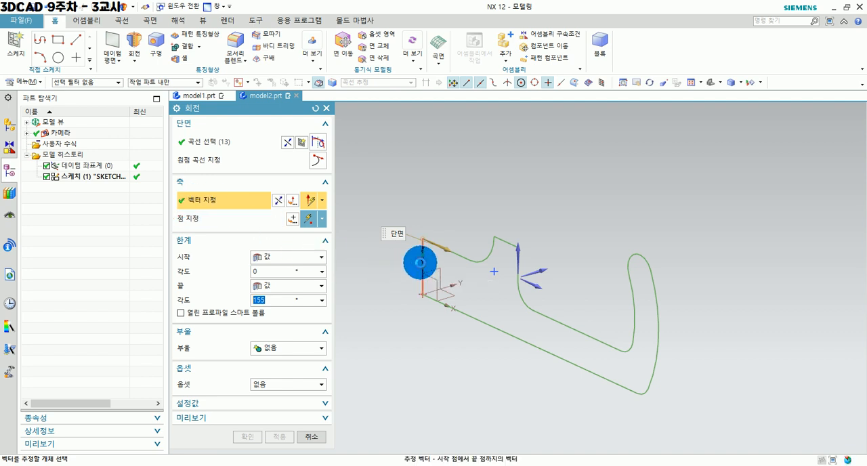
left_click(421, 263)
left_click(252, 299)
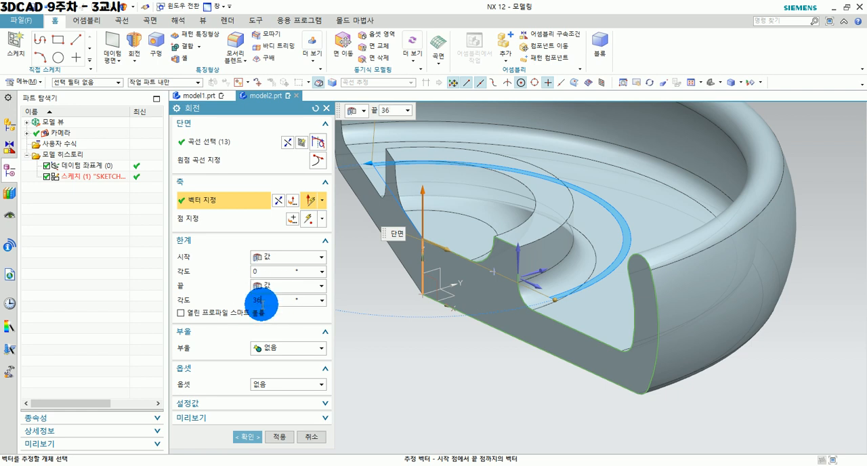
type("360")
key("Return")
scroll(572, 372, "down", 3)
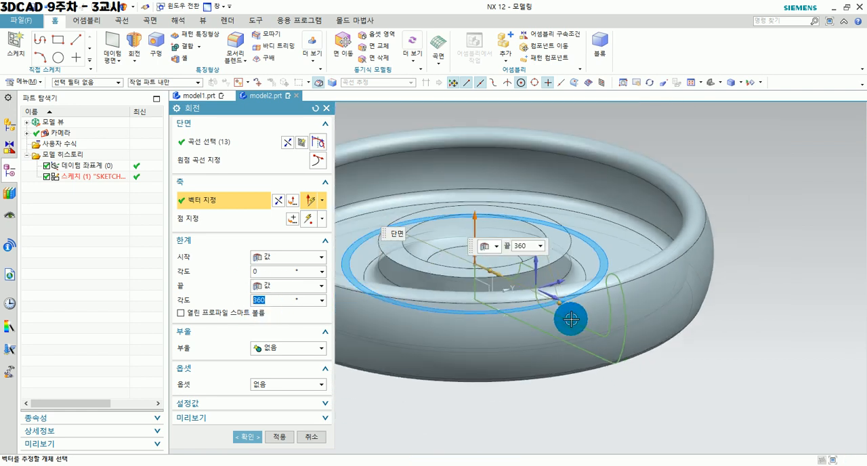
middle_click_drag(507, 350, 561, 371)
left_click(248, 439)
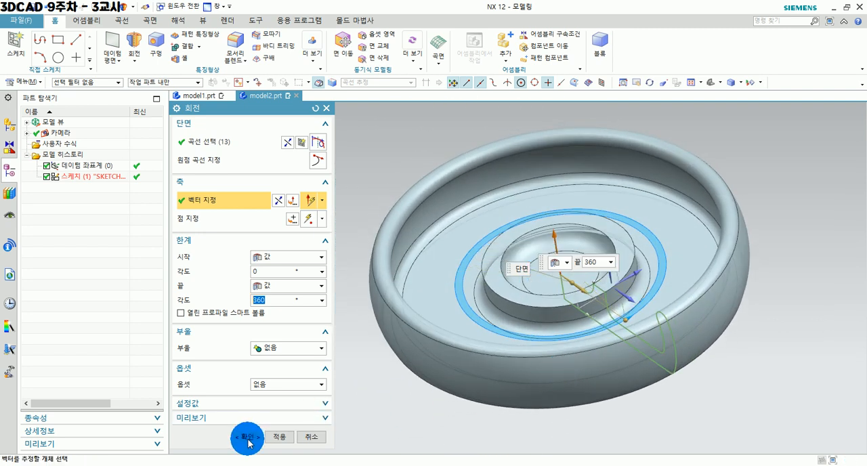
middle_click_drag(567, 400, 622, 386)
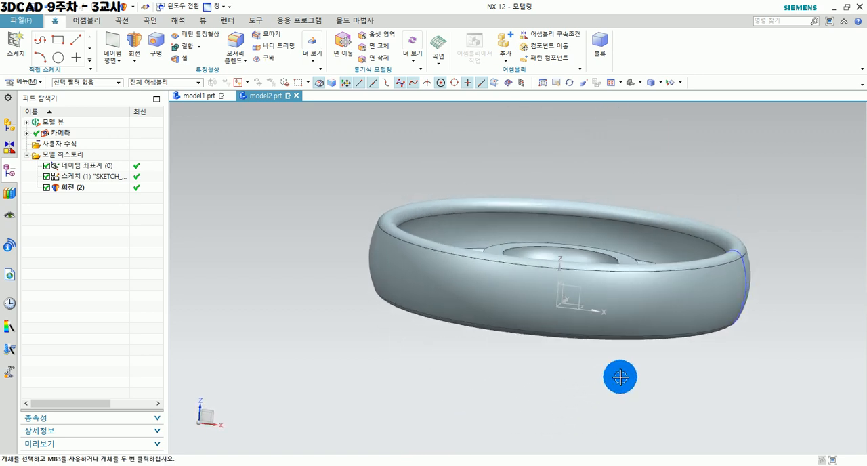
middle_click_drag(634, 359, 608, 383)
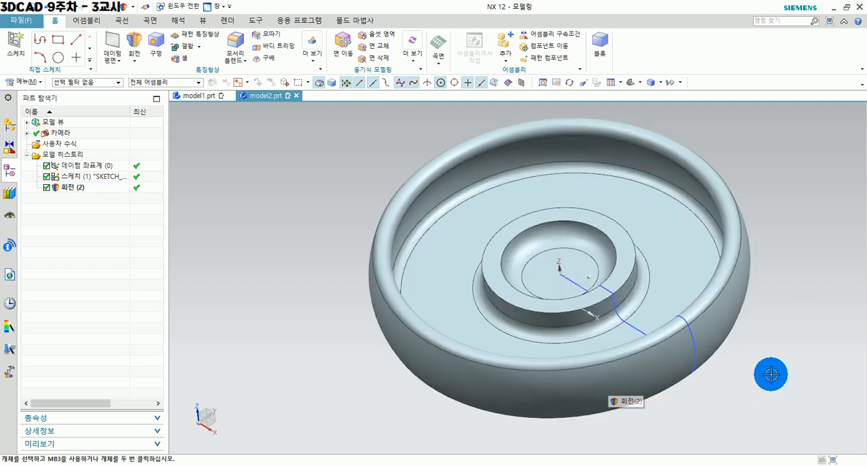
mouse_move(669, 393)
middle_mouse_down()
mouse_move(683, 383)
mouse_move(646, 397)
mouse_move(679, 399)
middle_mouse_up()
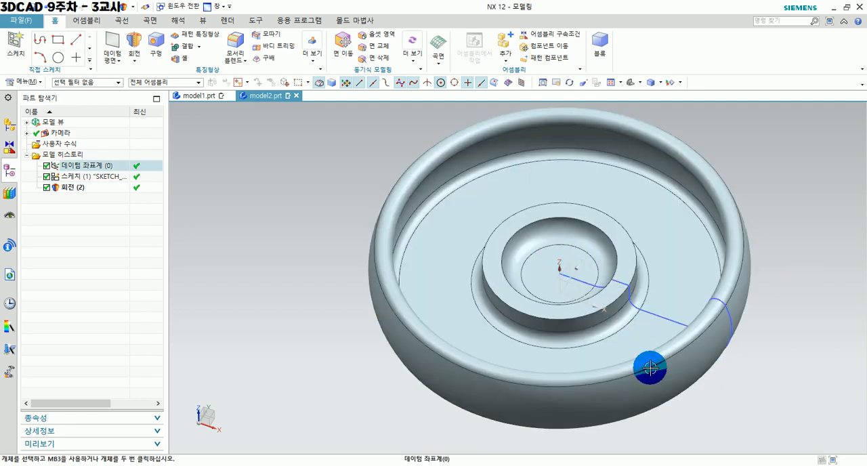
middle_click_drag(639, 357, 349, 394)
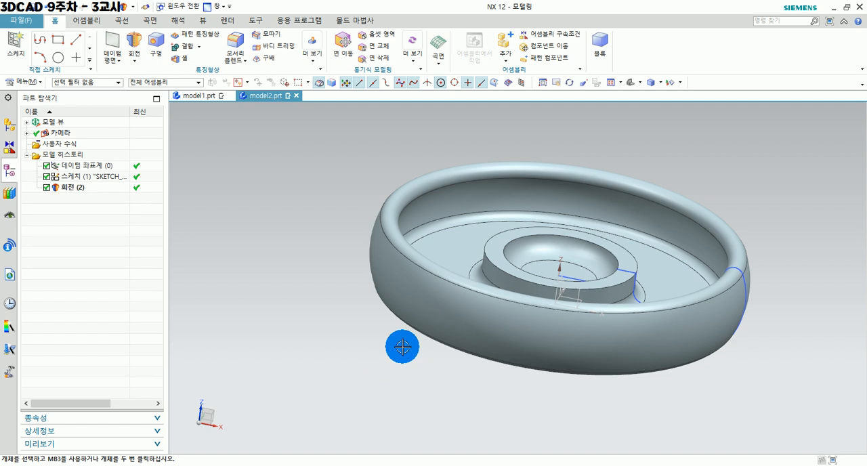
left_click(574, 230)
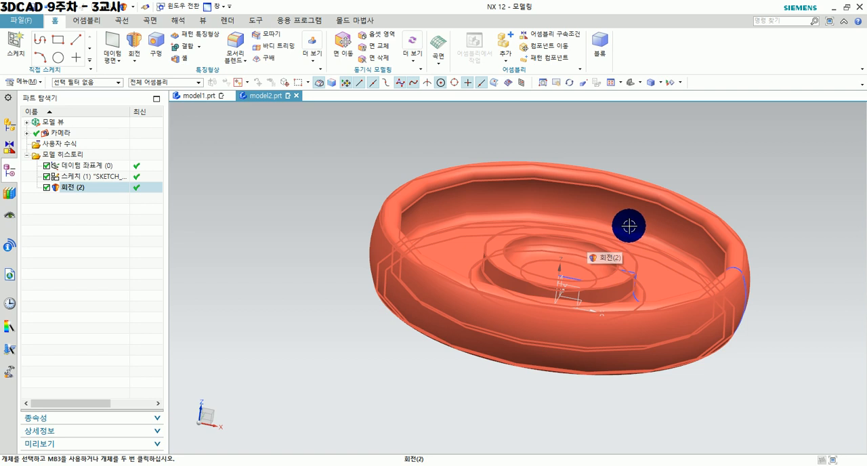
Switch to PowerPoint to check the R4 notch on the exercise #15 drawing, and return to the revolved body in NX.
key("alt+Tab")
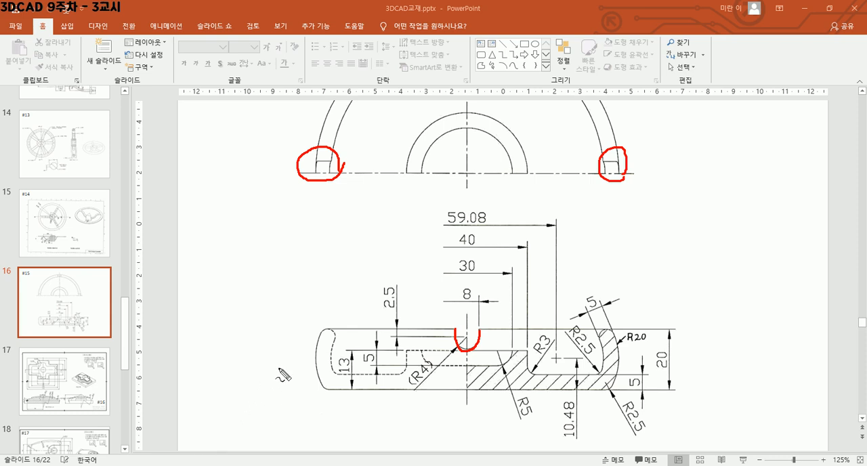
left_click(230, 398)
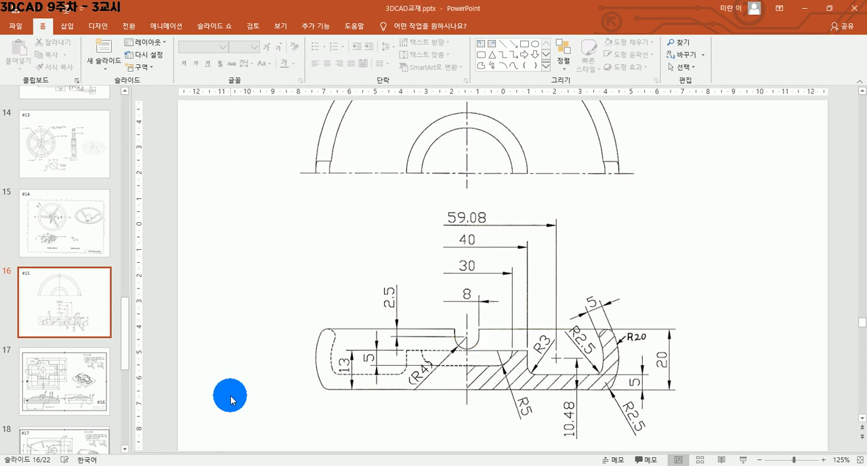
key("alt+Tab")
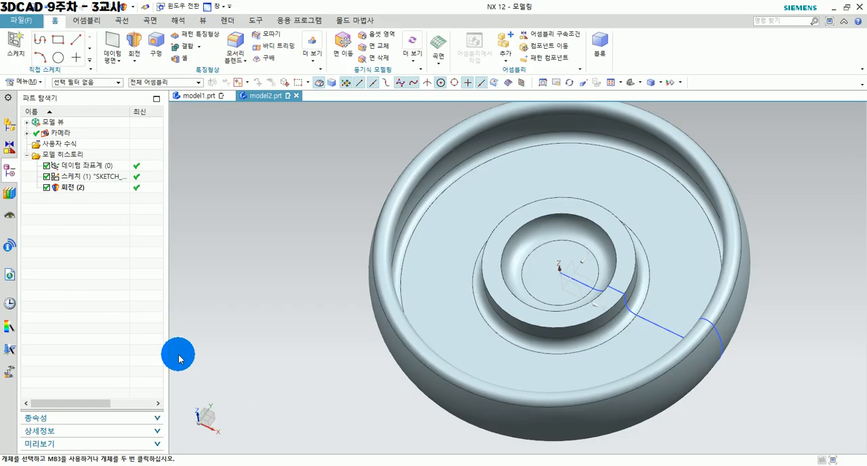
middle_click_drag(550, 355, 500, 391)
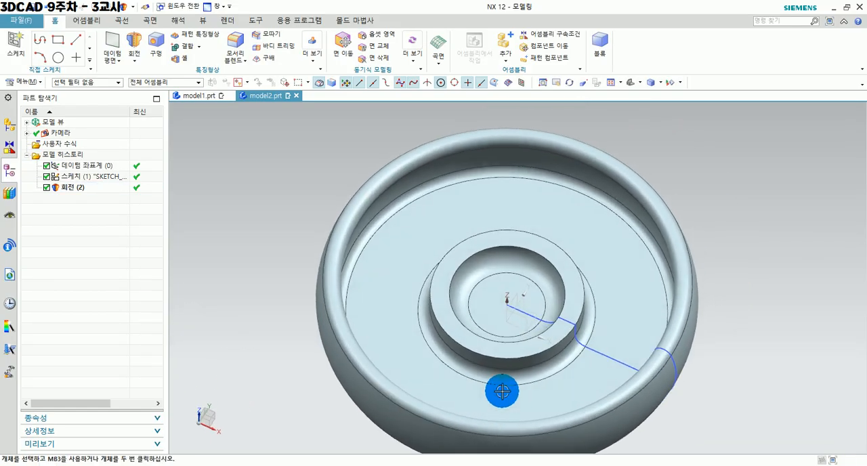
Start a new sketch on the XZ plane of the datum coordinate system.
middle_click_drag(585, 362, 589, 350)
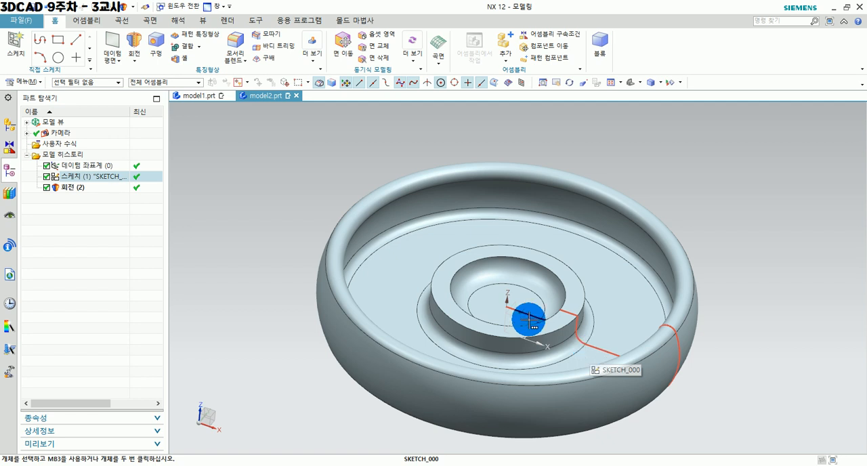
left_click(12, 40)
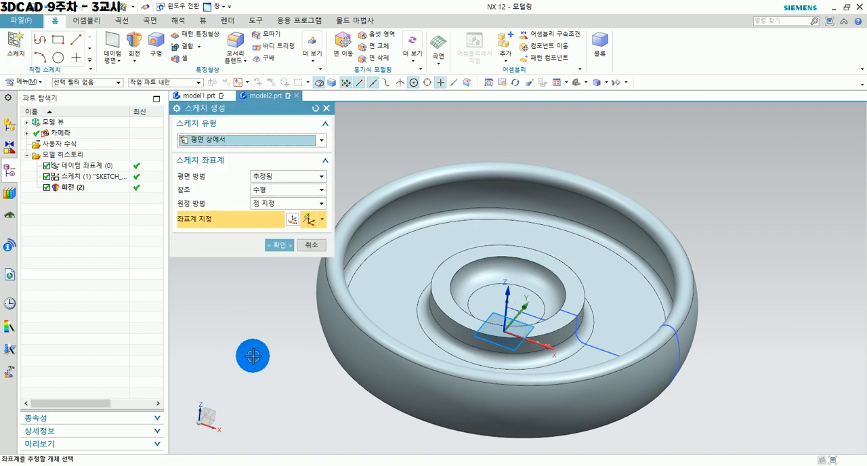
middle_click_drag(658, 422, 627, 395)
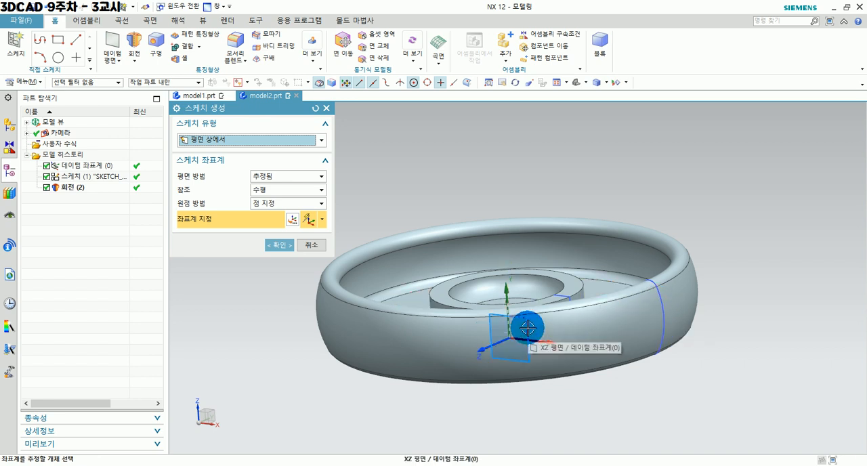
left_click(528, 328)
left_click(279, 245)
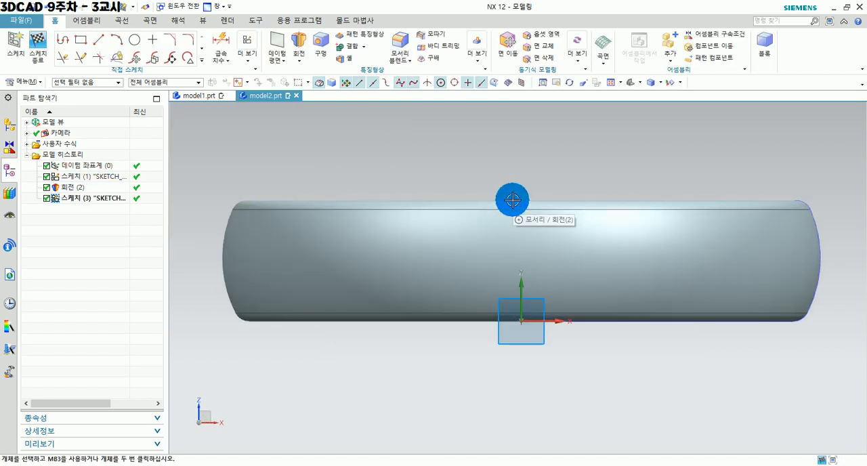
Sketch a rectangle about 8 mm wide and 13 mm high, centred above the origin and overlapping the body's upper rim.
scroll(549, 195, "down", 2)
middle_click_drag(548, 168, 548, 191, "shift")
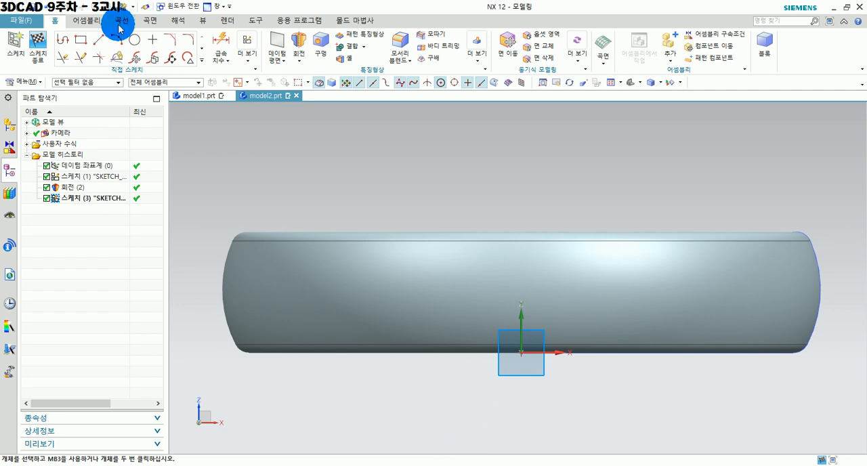
left_click(77, 41)
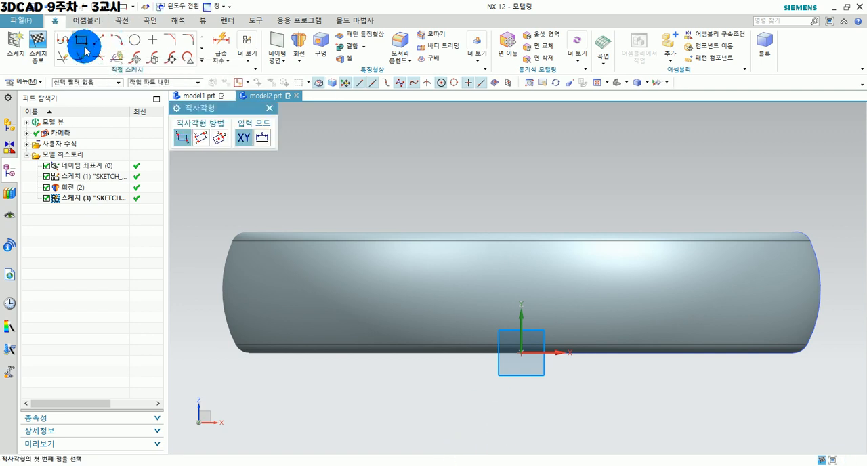
left_click(498, 184)
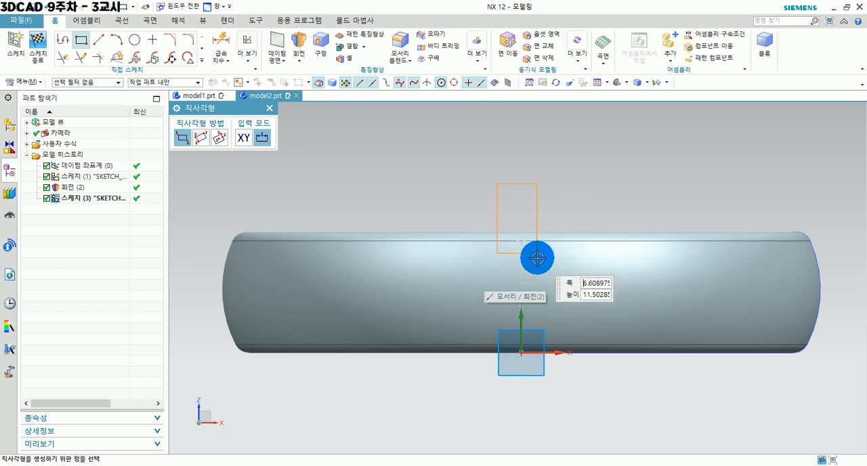
left_click(545, 261)
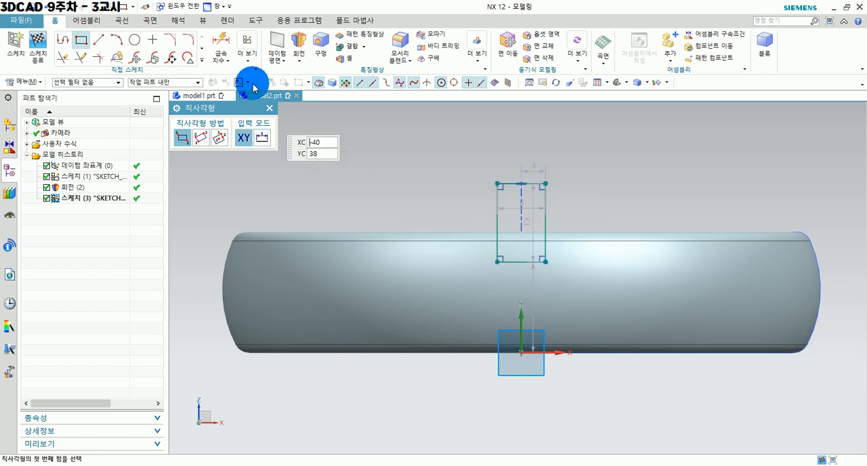
left_click(247, 60)
left_click(285, 203)
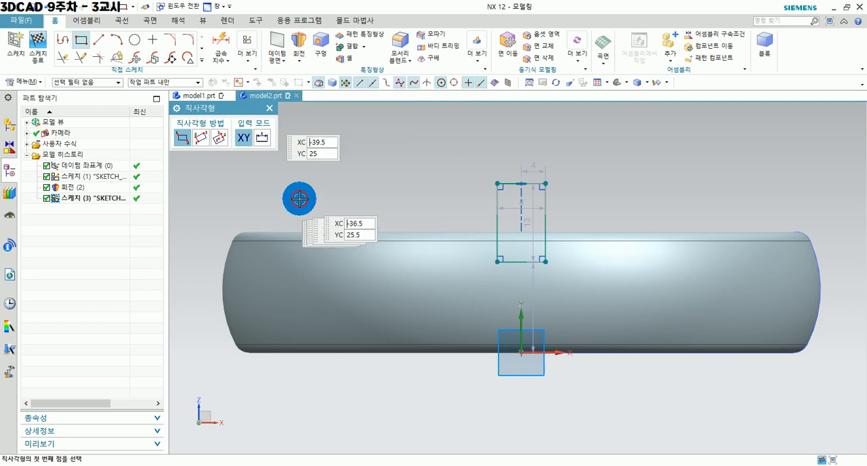
Fillet between the rectangle's two vertical sides with a 4 mm radius to form a semicircular lower end.
scroll(585, 193, "up", 1)
middle_click_drag(584, 194, 586, 164, "shift")
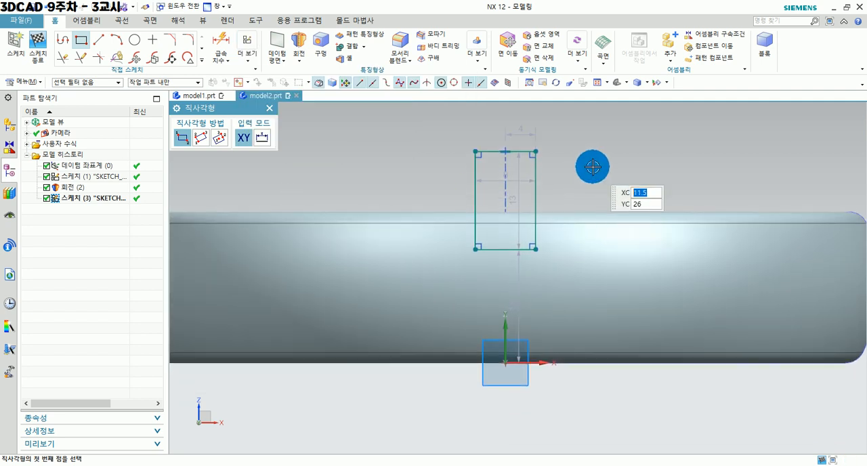
scroll(576, 201, "up", 1)
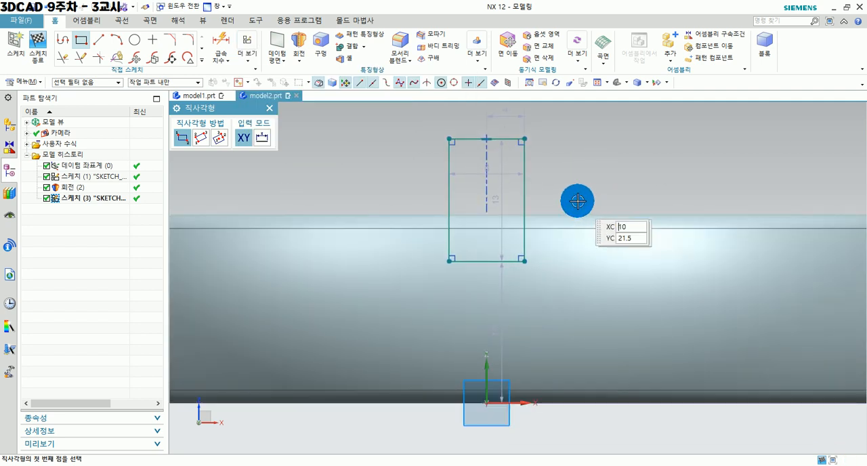
left_click(189, 43)
left_click(450, 199)
left_click(523, 208)
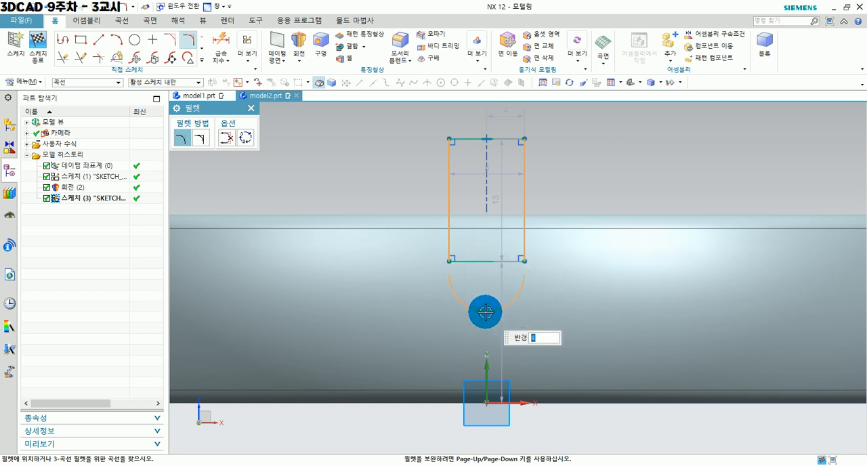
left_click(487, 249)
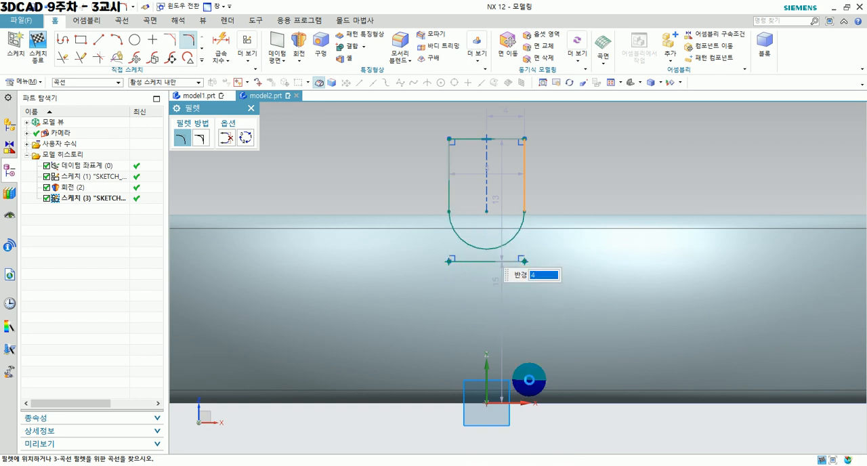
key("Escape")
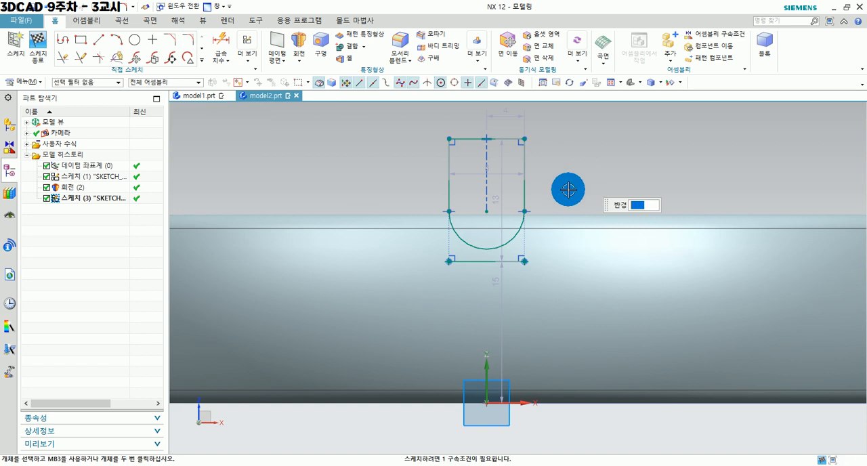
Delete the rectangle's leftover bottom line below the arc.
scroll(397, 195, "up", 1)
left_click(489, 278)
left_click(608, 248)
left_click(596, 246)
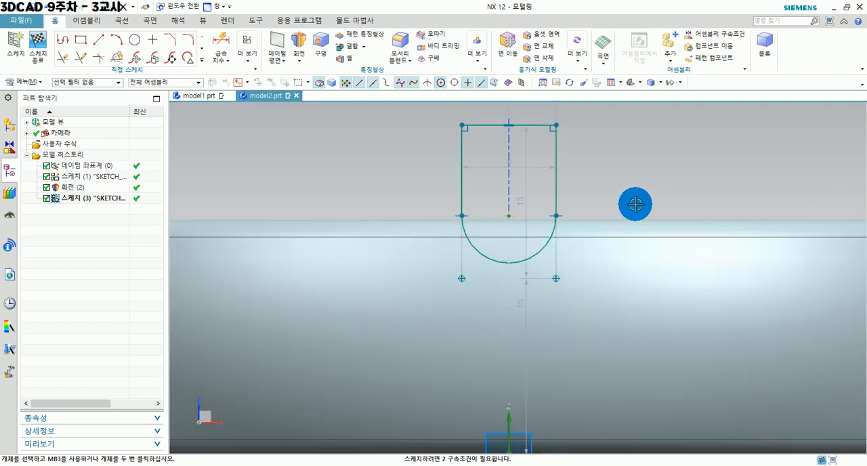
Constrain the arc's centre to lie on the sketch's vertical axis with a Point on Curve constraint.
scroll(625, 190, "down", 1)
middle_click_drag(624, 190, 566, 185, "shift")
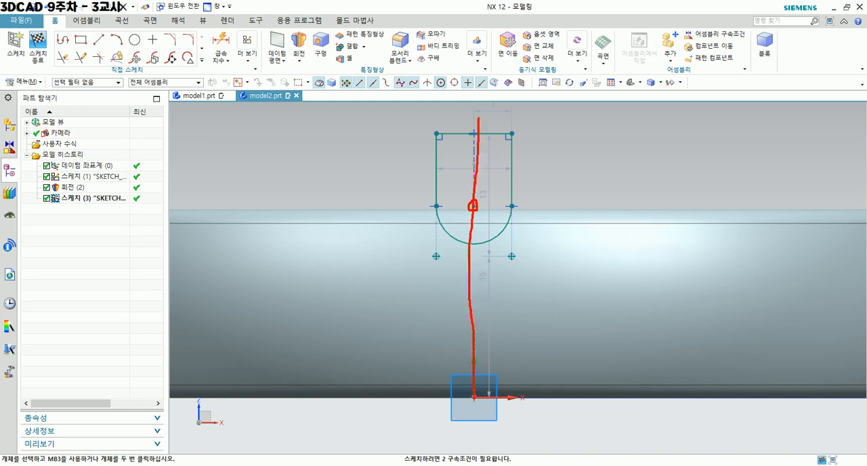
right_click(790, 453)
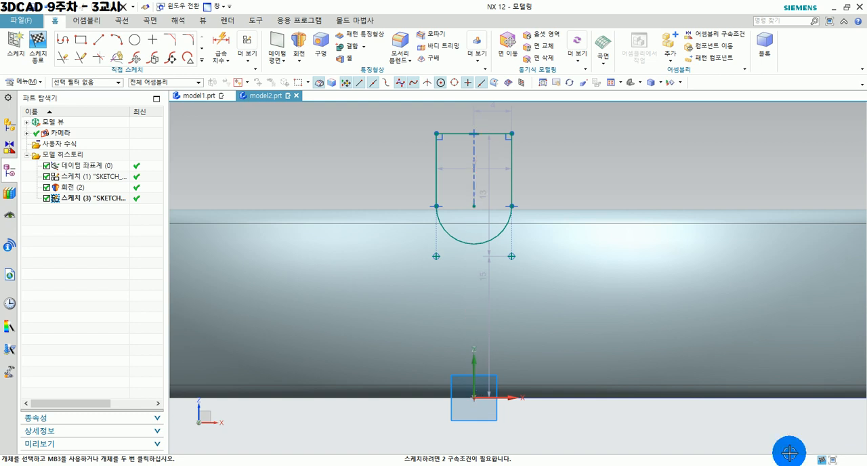
left_click(253, 57)
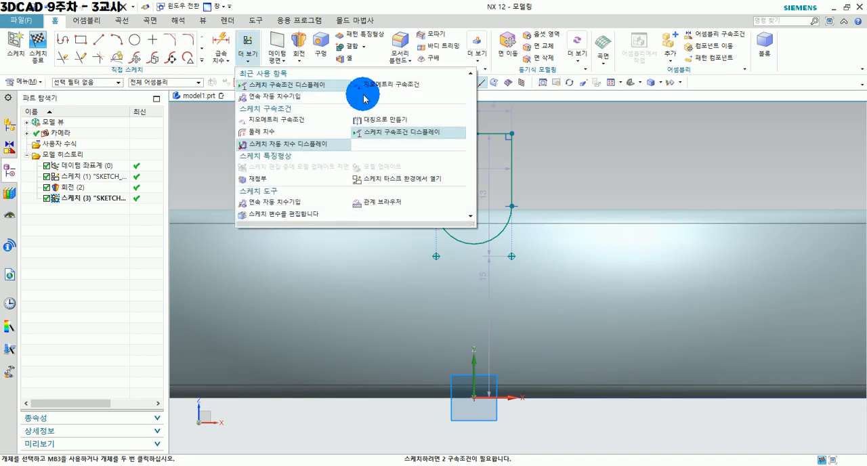
left_click(395, 84)
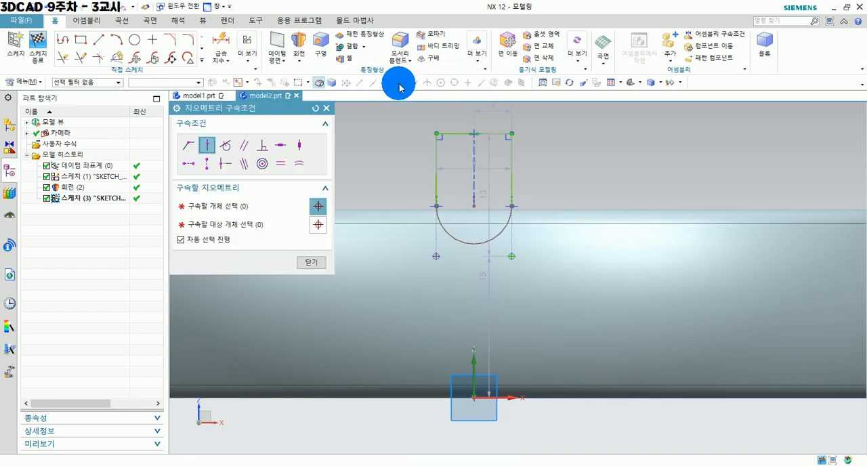
left_click(207, 146)
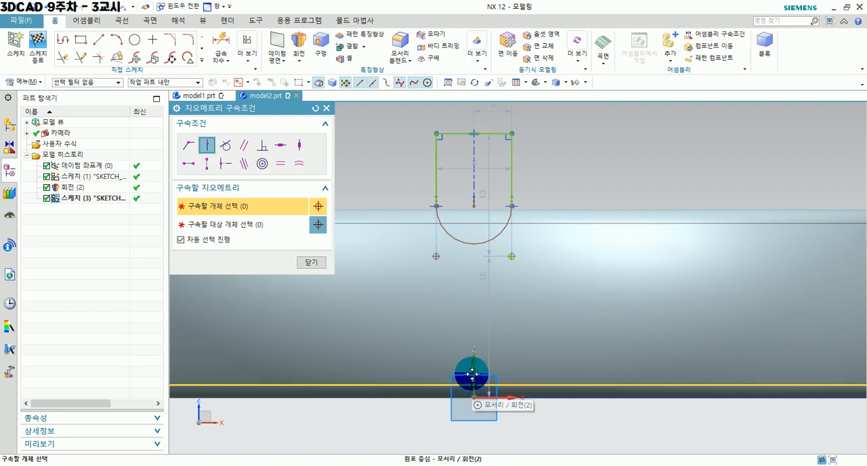
scroll(470, 366, "up", 1)
scroll(470, 366, "up", 2)
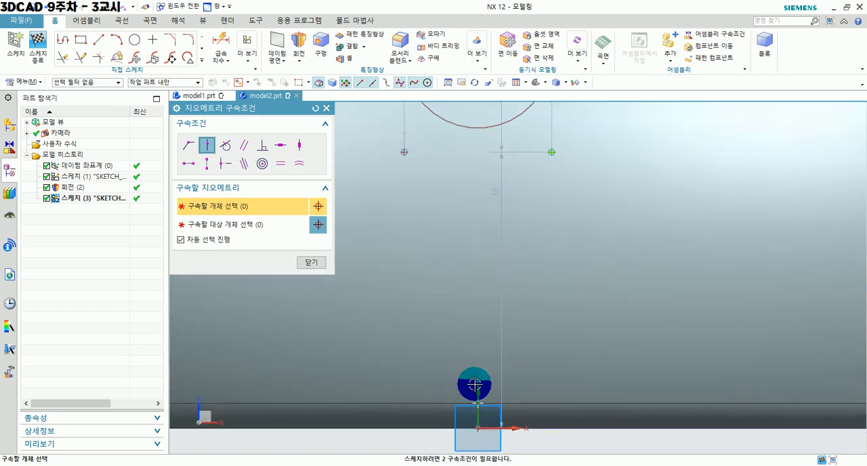
left_click(477, 391)
scroll(488, 262, "down", 3)
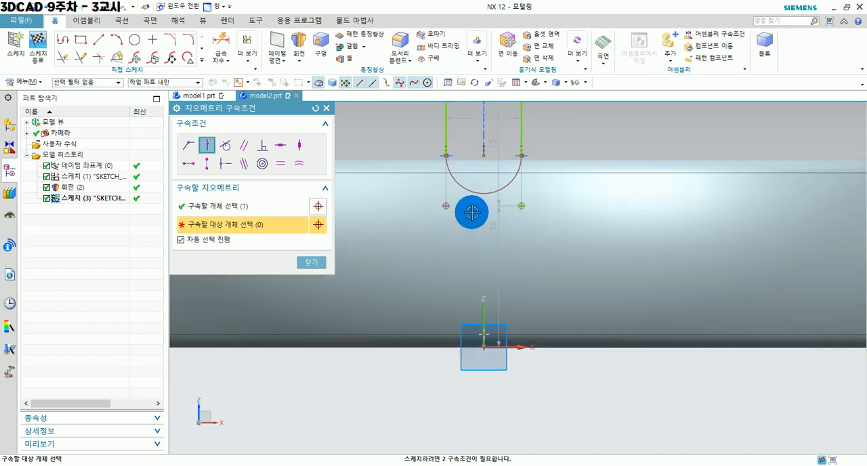
left_click(483, 160)
left_click(767, 307)
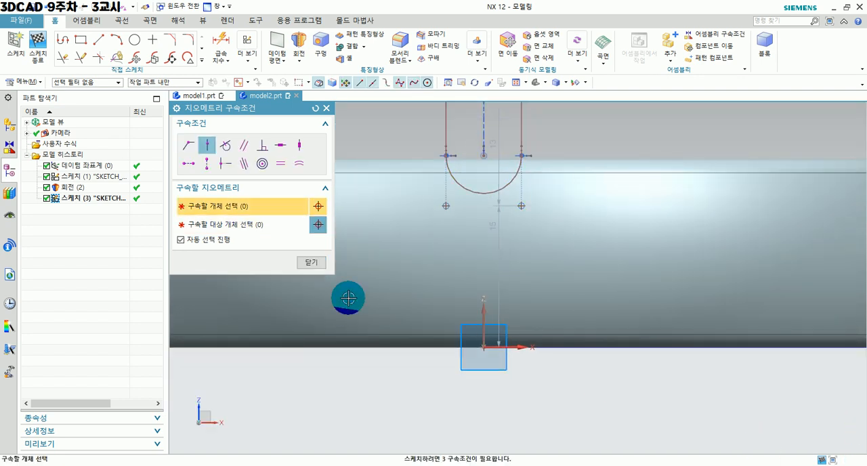
left_click(312, 263)
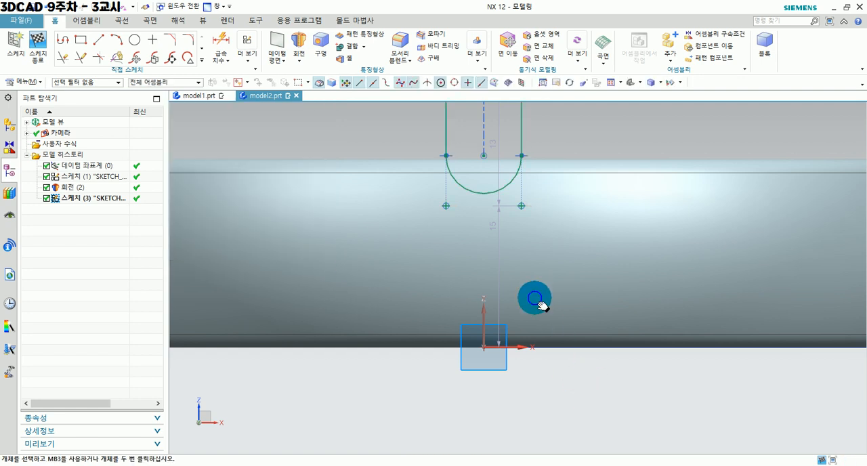
Shift the arc's centre slightly, and dimension the notch arc with a diameter of 8 mm.
middle_click_drag(535, 292, 536, 307, "shift")
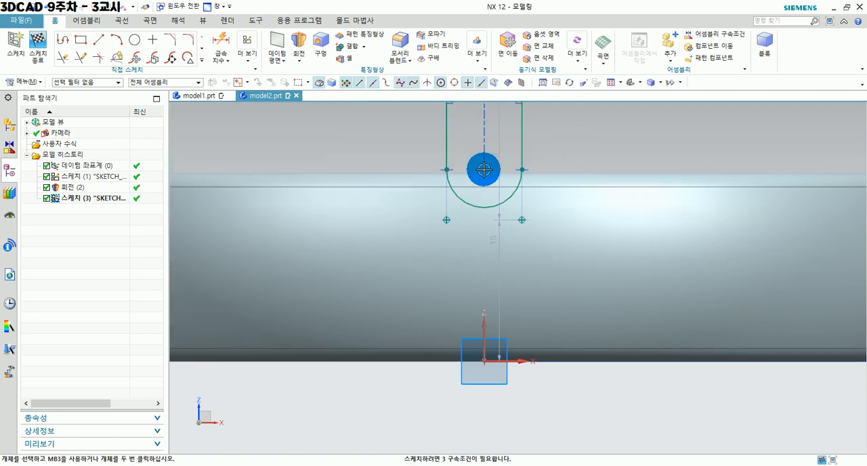
mouse_move(485, 174)
left_mouse_down()
mouse_move(507, 174)
mouse_move(474, 174)
mouse_move(496, 174)
mouse_move(485, 172)
left_mouse_up()
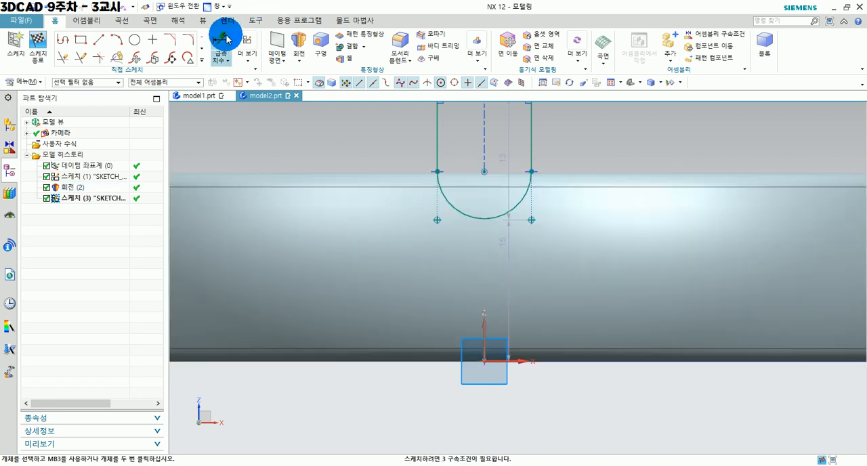
left_click(220, 40)
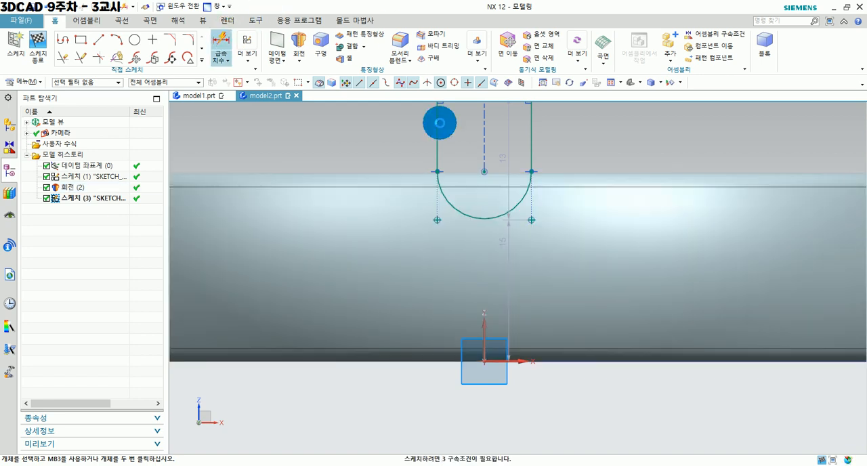
left_click(486, 216)
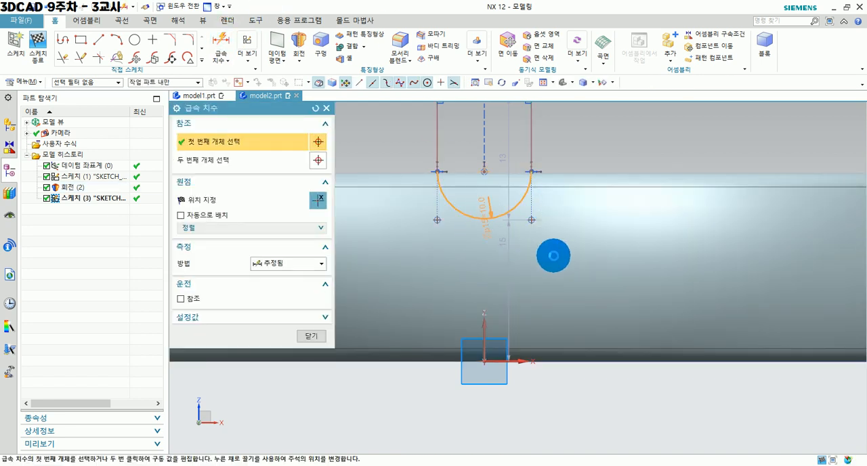
left_click(671, 414)
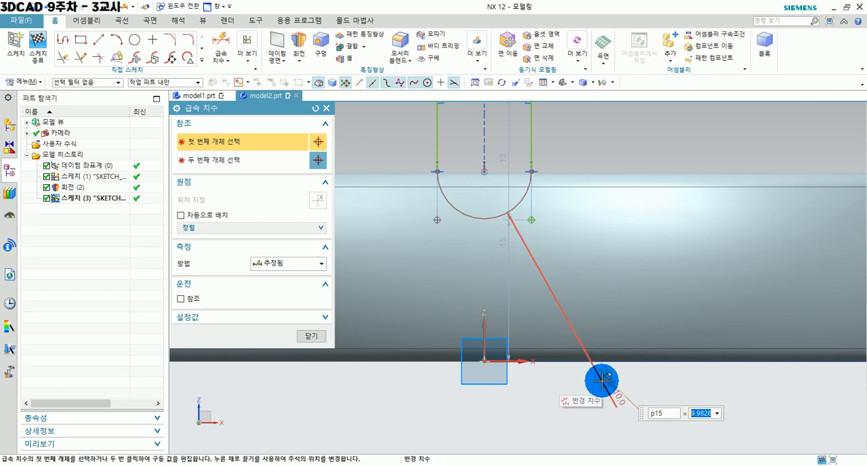
key("Return")
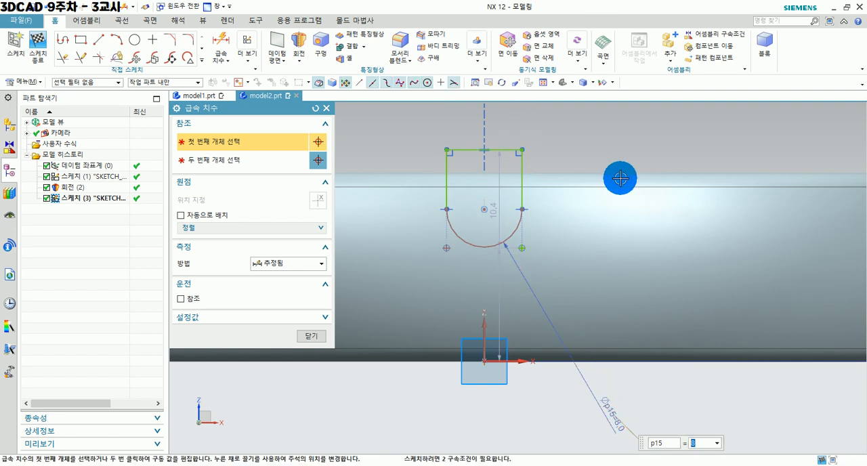
scroll(620, 174, "down", 2)
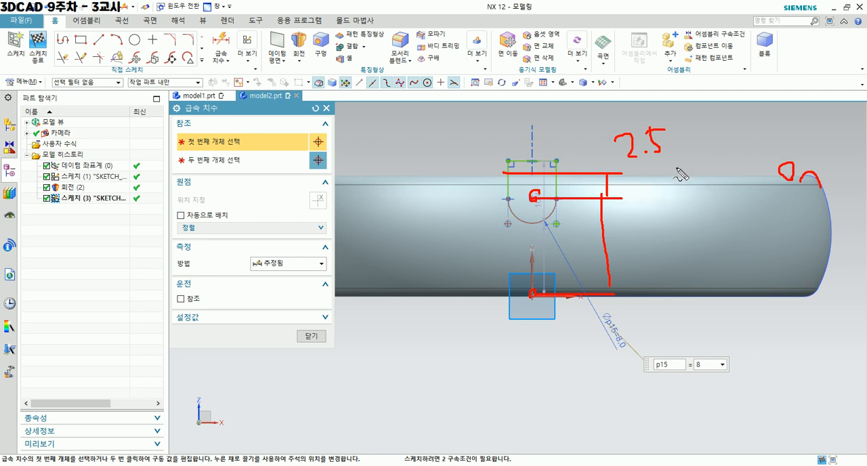
left_click(361, 294)
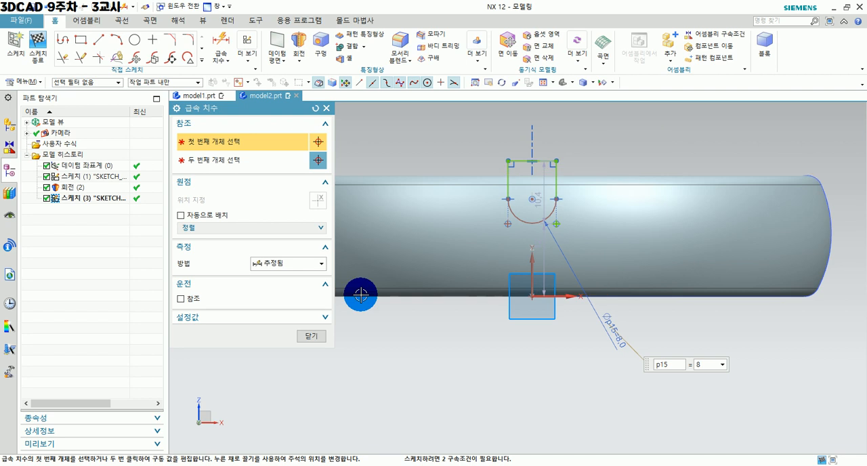
left_click(311, 336)
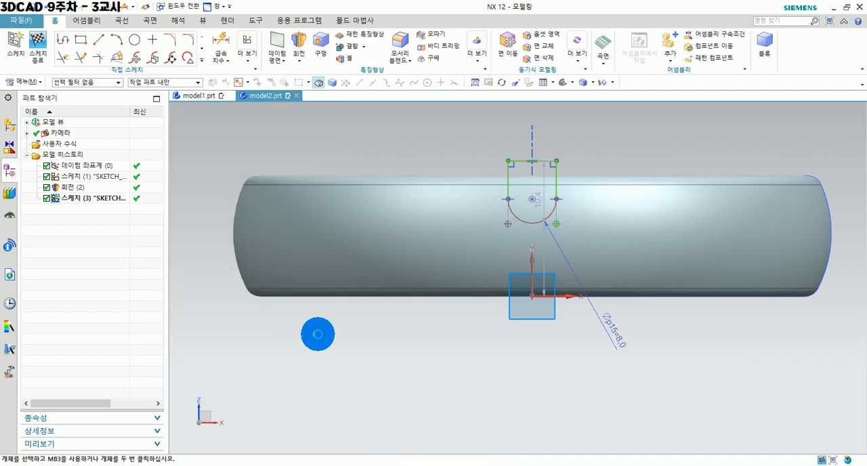
Dimension the vertical distance from the origin to the notch arc's centre as 20-2.5 mm.
left_click(221, 42)
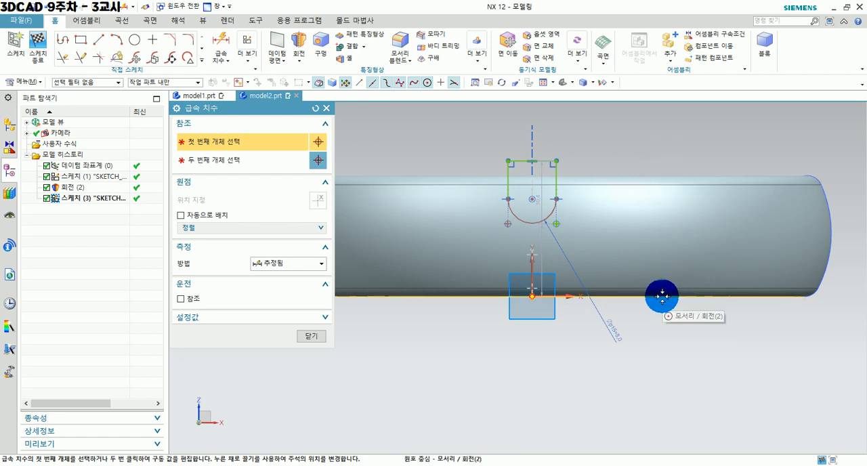
left_click(532, 296)
left_click(532, 215)
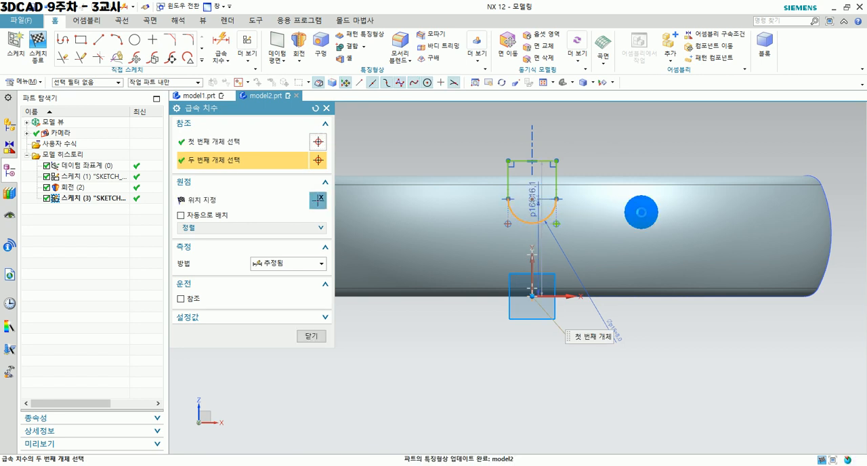
middle_click_drag(789, 251, 625, 257, "shift")
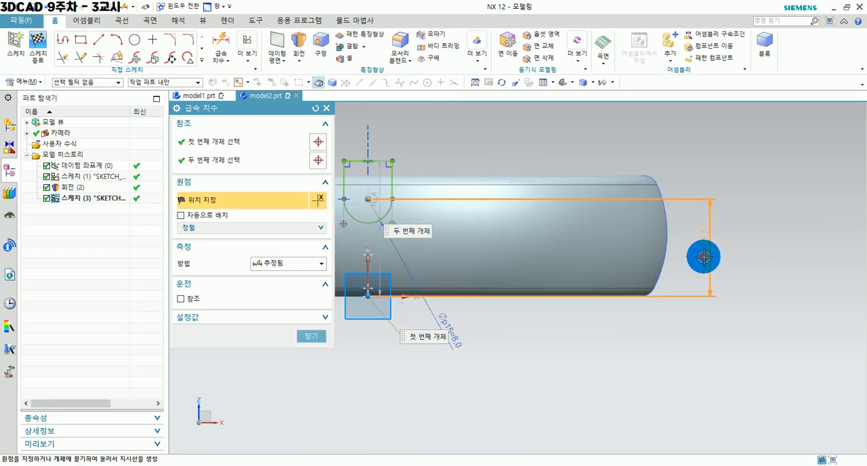
left_click(705, 256)
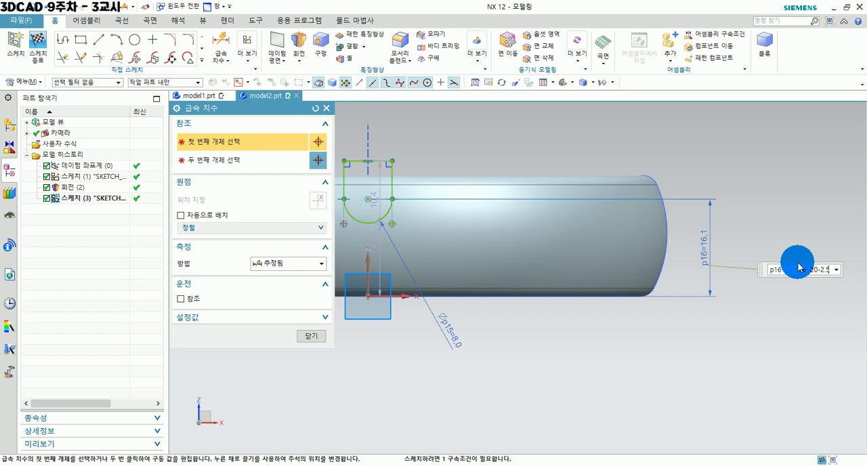
type("20-2.5")
key("Return")
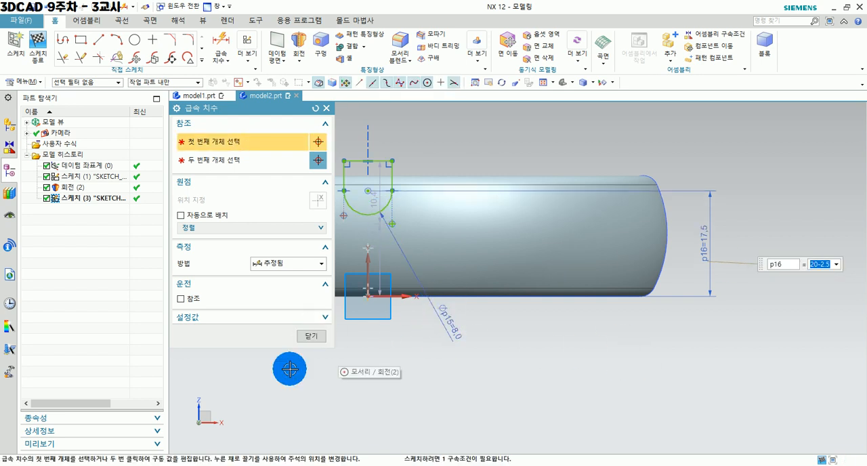
middle_click_drag(551, 388, 716, 408, "shift")
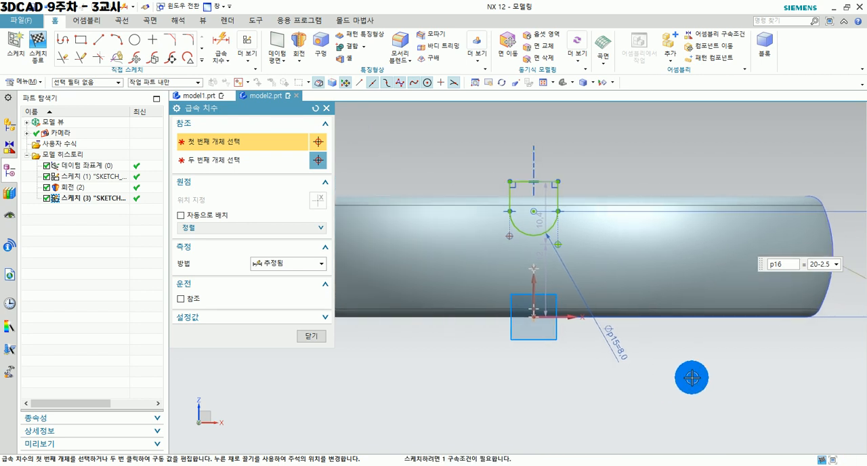
scroll(518, 198, "up", 4)
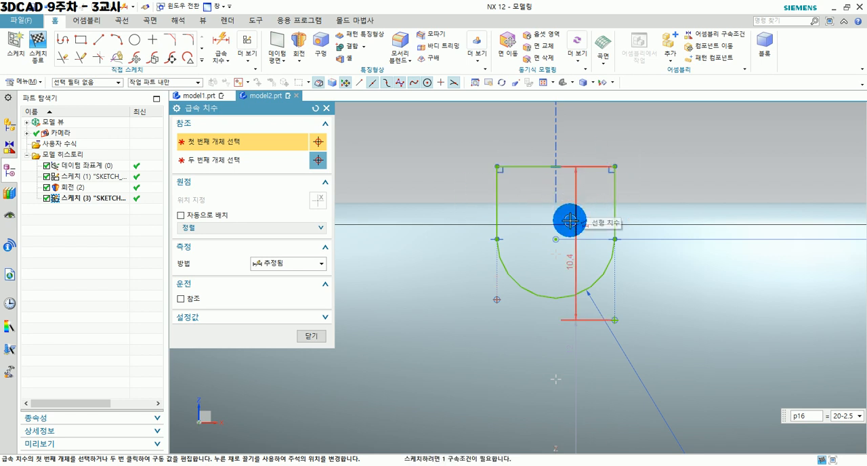
left_click(306, 337)
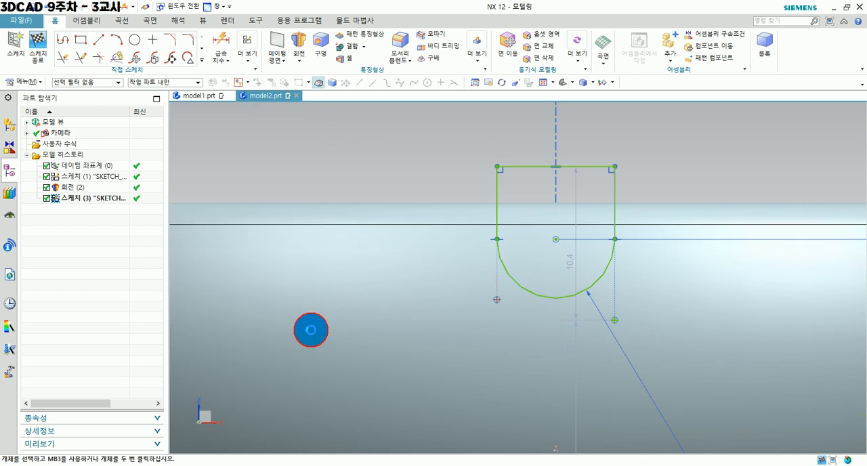
Finish the notch profile sketch and return to the 3D model.
scroll(508, 246, "down", 3)
left_click(36, 38)
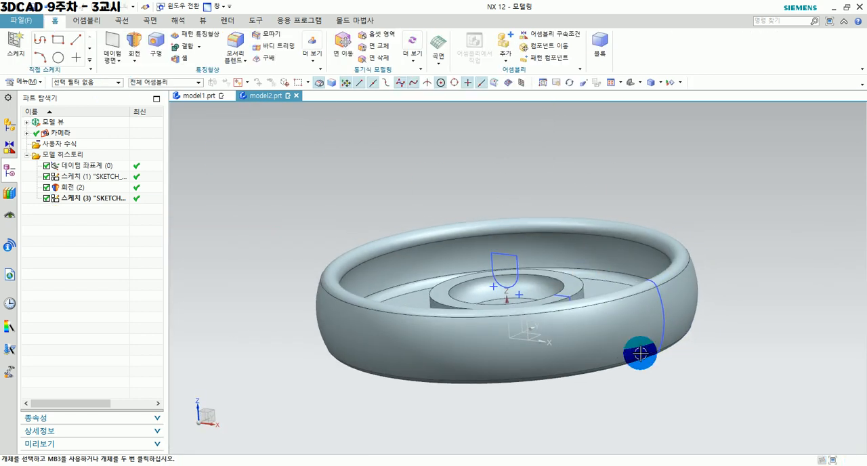
mouse_move(639, 356)
middle_mouse_down()
mouse_move(644, 371)
mouse_move(488, 285)
mouse_move(481, 267)
mouse_move(520, 267)
mouse_move(597, 301)
middle_mouse_up()
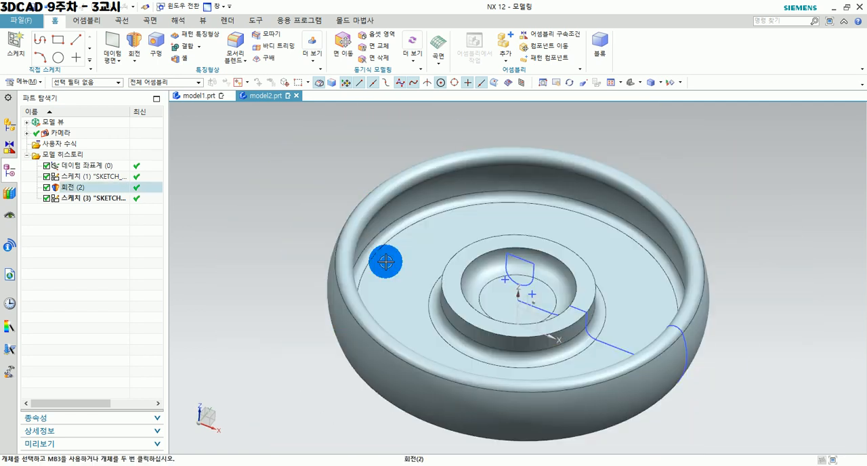
Start an Extrude with its settings reset to defaults, using the U-shaped notch sketch as the section.
left_click(143, 74)
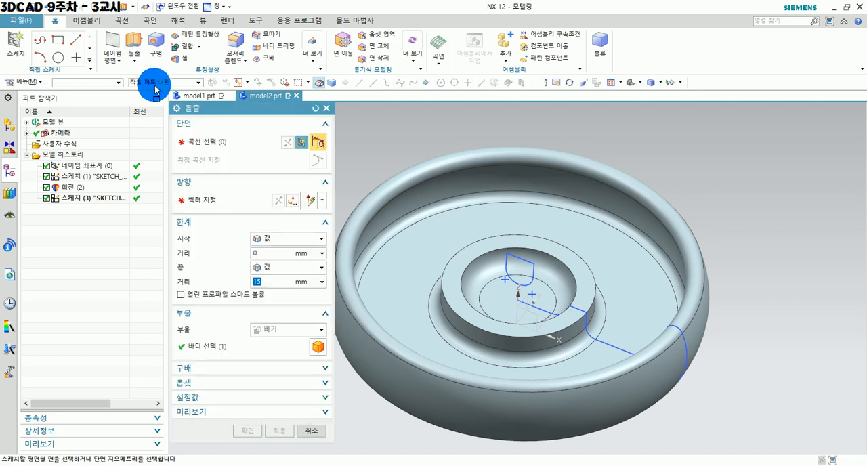
left_click(497, 297)
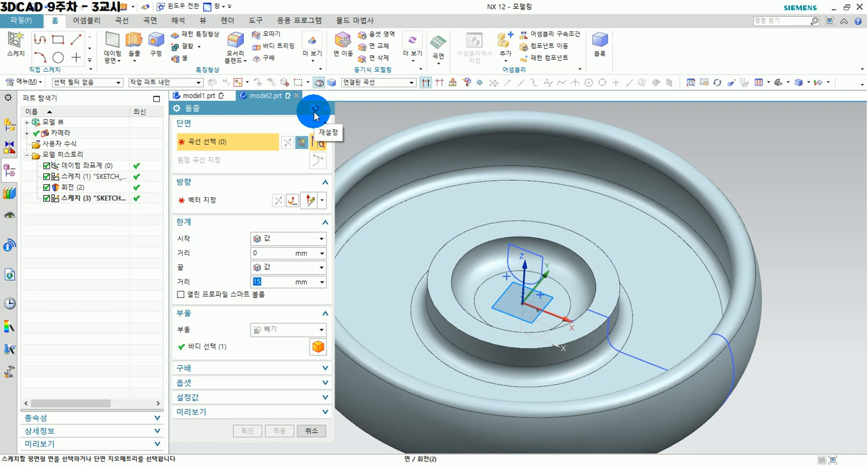
left_click(315, 113)
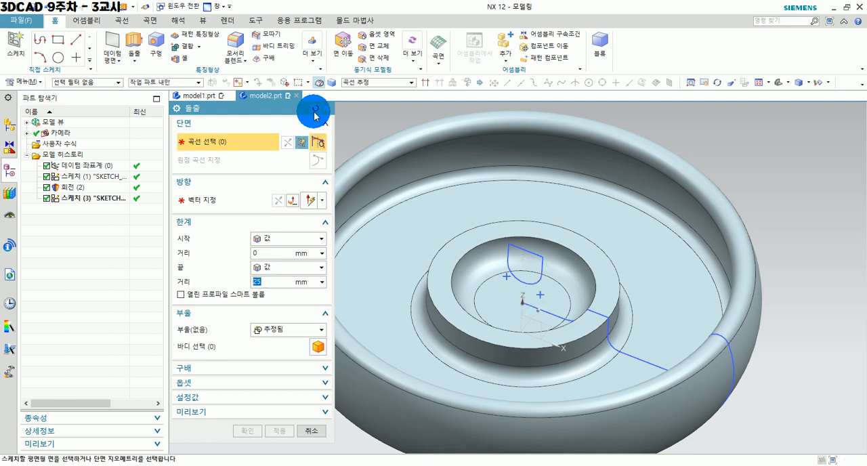
left_click(523, 252)
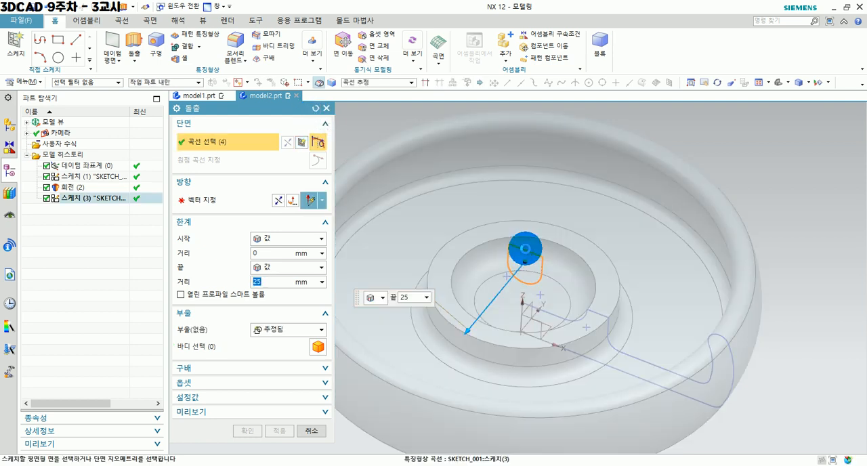
scroll(548, 365, "down", 2)
middle_click_drag(537, 379, 517, 372)
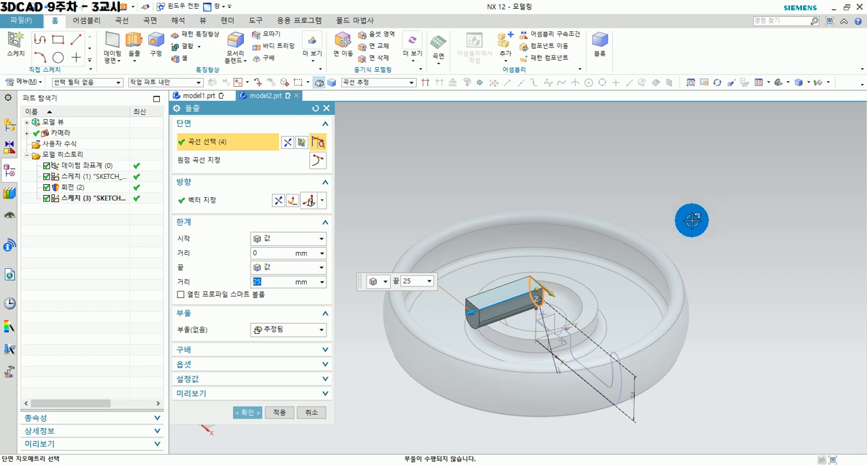
Extrude the notch profile with a symmetric distance of 62 mm and subtract it from the revolved body.
left_click(299, 268)
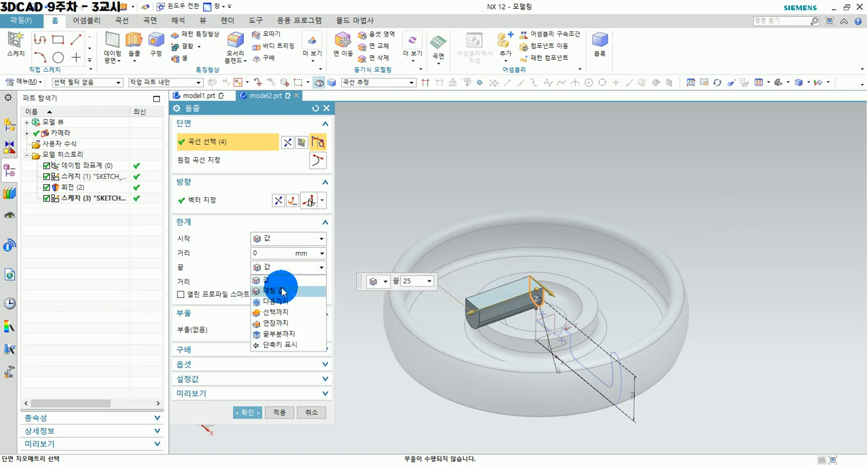
left_click(282, 291)
left_click_drag(490, 346, 381, 366)
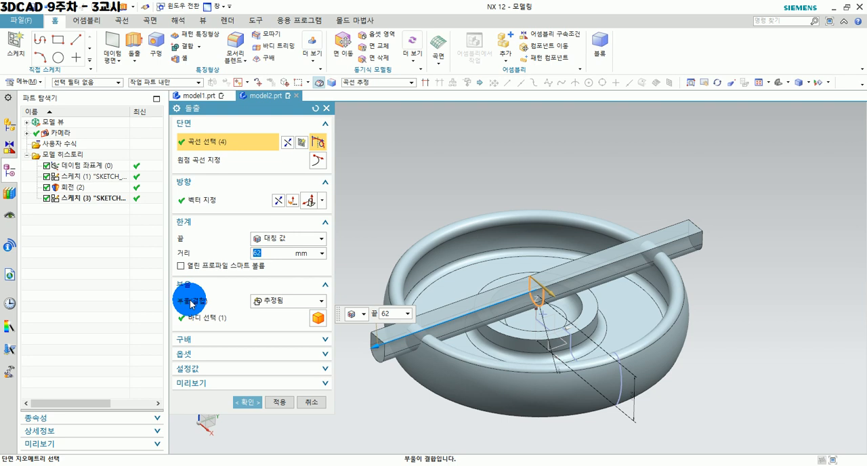
left_click(289, 302)
left_click(281, 333)
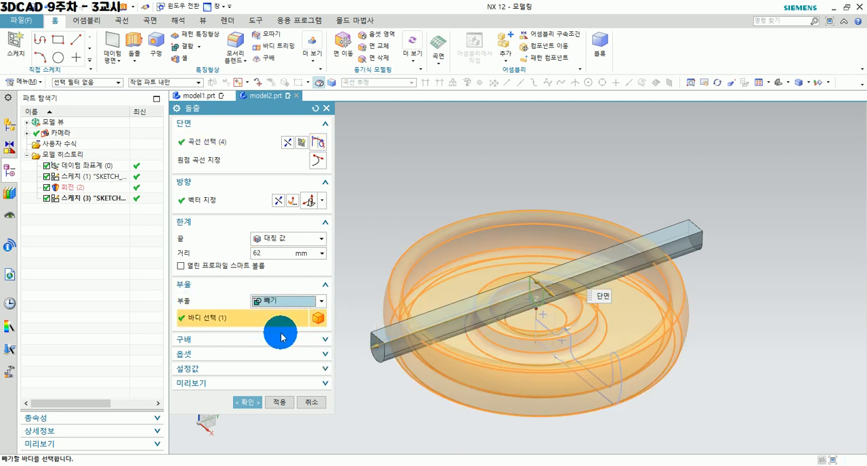
mouse_move(604, 396)
middle_mouse_down()
mouse_move(587, 434)
mouse_move(637, 374)
mouse_move(633, 387)
mouse_move(601, 403)
mouse_move(610, 405)
middle_mouse_up()
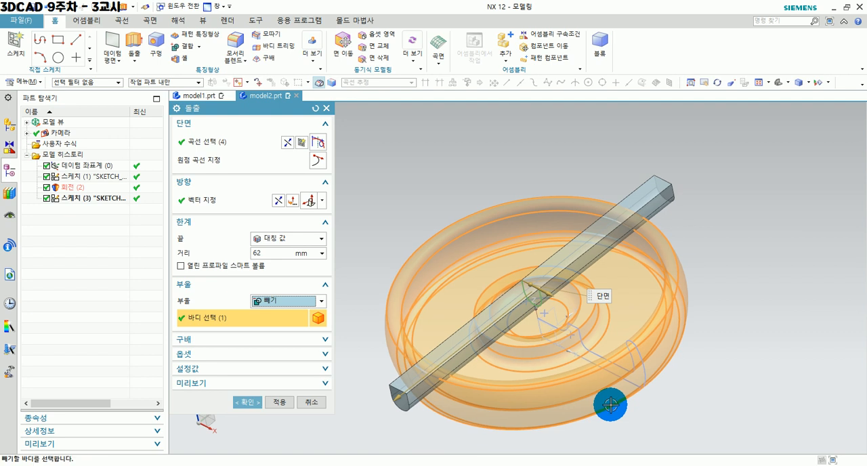
left_click(241, 402)
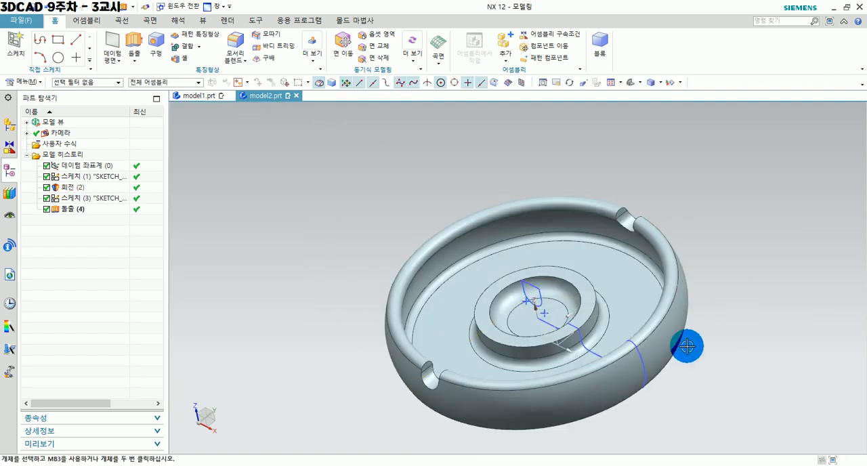
mouse_move(573, 360)
middle_mouse_down()
mouse_move(596, 355)
mouse_move(570, 353)
middle_mouse_up()
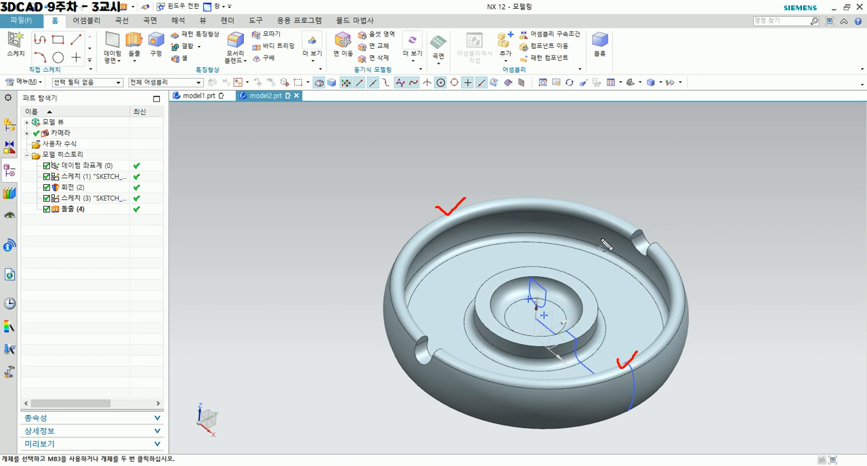
mouse_move(656, 230)
left_mouse_down()
mouse_move(455, 315)
mouse_move(478, 357)
mouse_move(661, 266)
mouse_move(659, 233)
left_mouse_up()
mouse_move(455, 196)
left_mouse_down()
mouse_move(510, 273)
mouse_move(651, 397)
mouse_move(582, 290)
mouse_move(455, 201)
left_mouse_up()
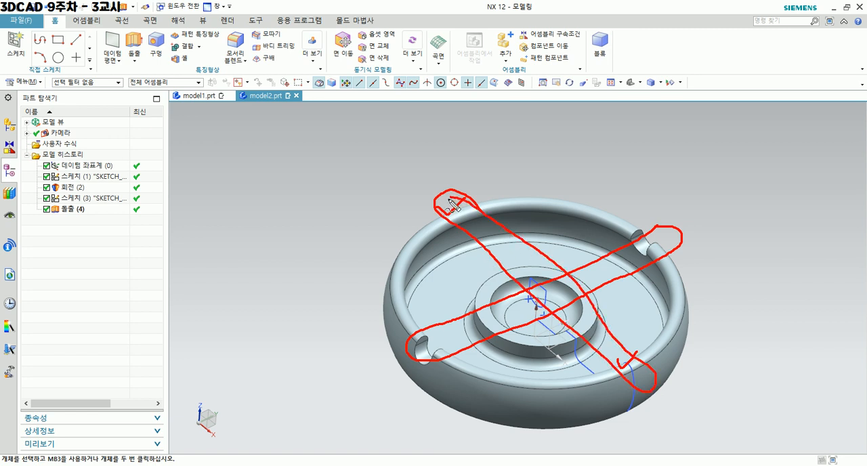
left_click(448, 199)
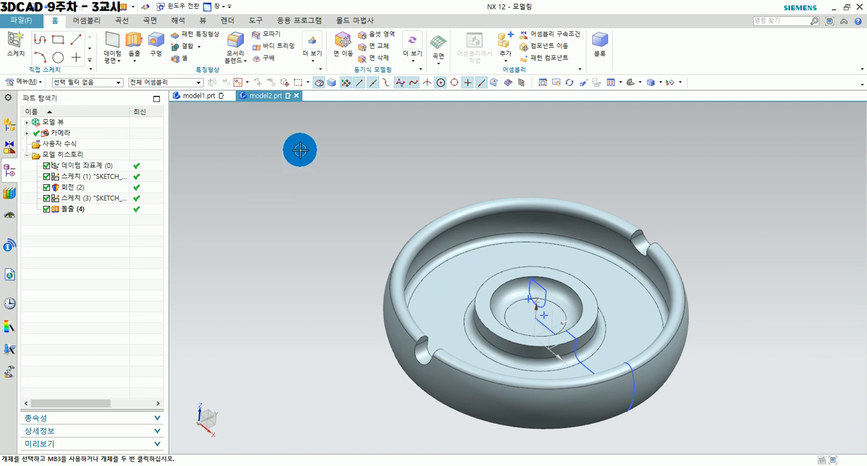
middle_click_drag(305, 150, 298, 186)
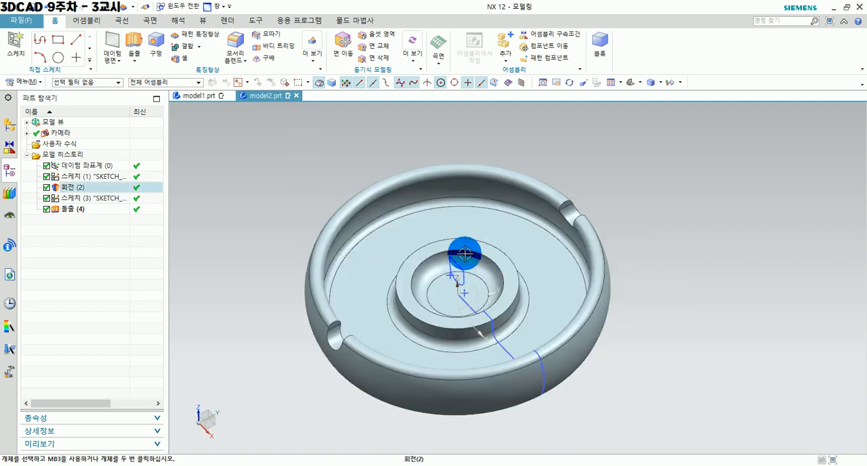
middle_click_drag(612, 367, 658, 362)
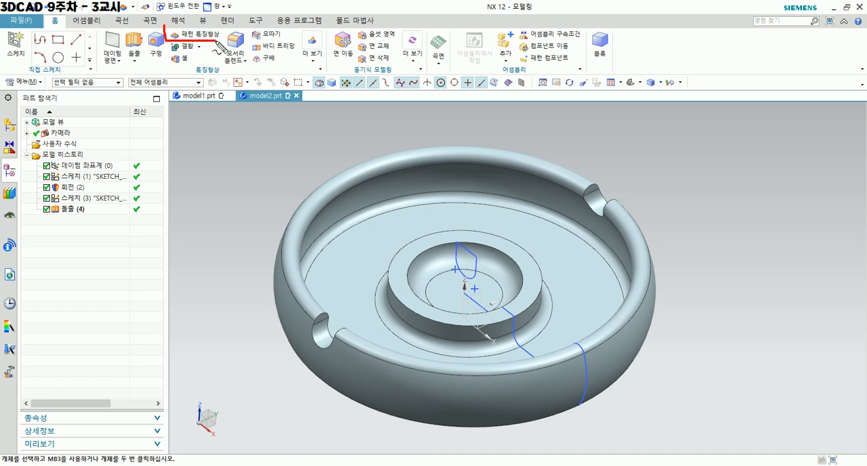
left_click_drag(231, 33, 188, 29)
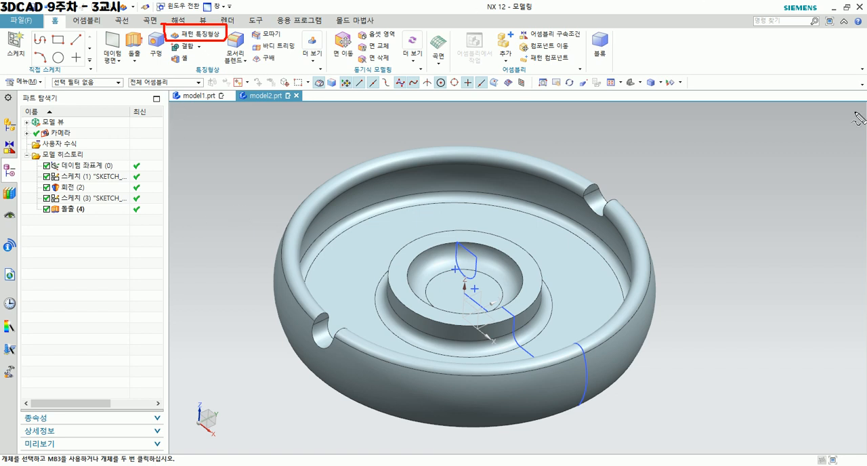
mouse_move(800, 38)
left_mouse_down()
mouse_move(743, 35)
mouse_move(826, 26)
left_mouse_up()
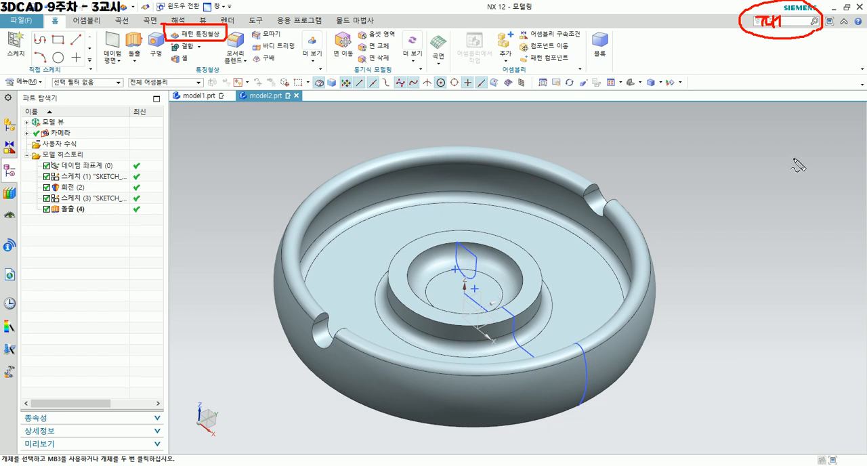
key("Escape")
Start a Pattern Feature and select the extruded notch cut as the feature to pattern.
left_click(199, 33)
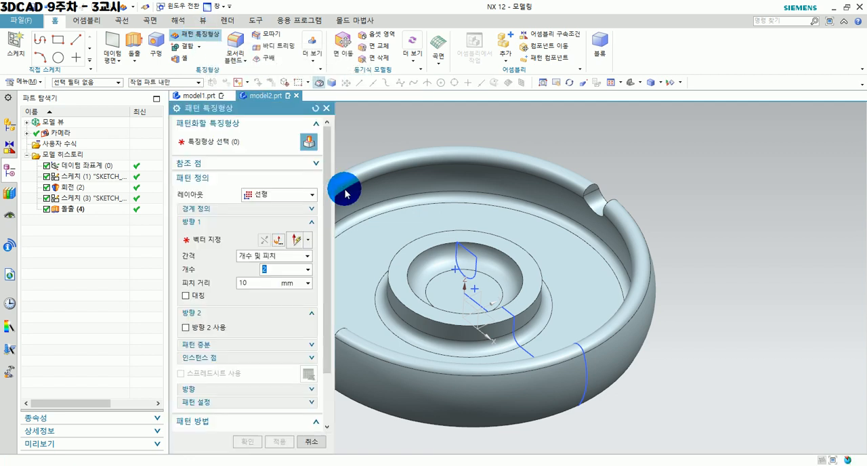
left_click_drag(244, 108, 204, 116)
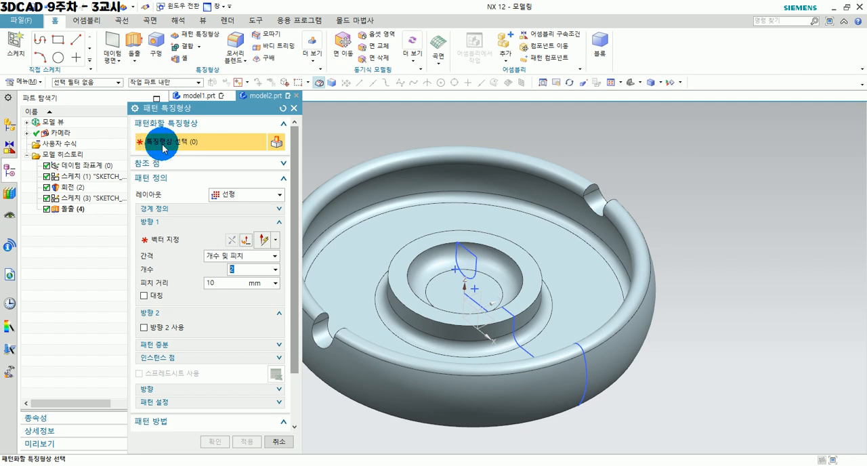
middle_click_drag(380, 209, 461, 193, "shift")
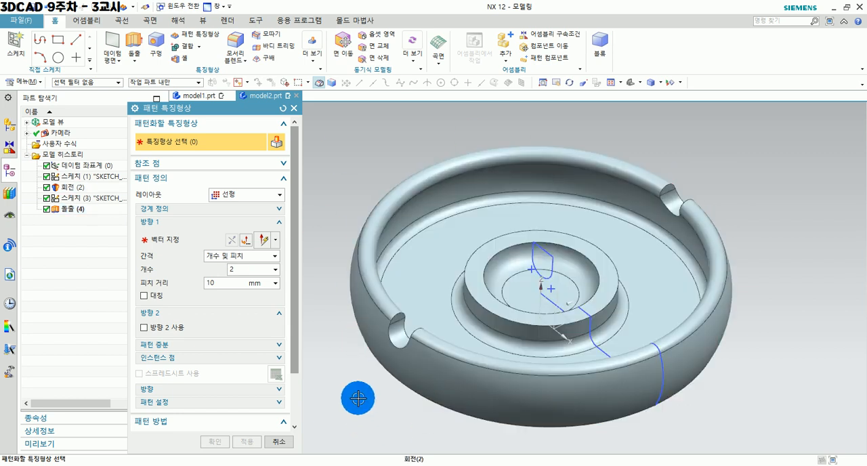
left_click(399, 333)
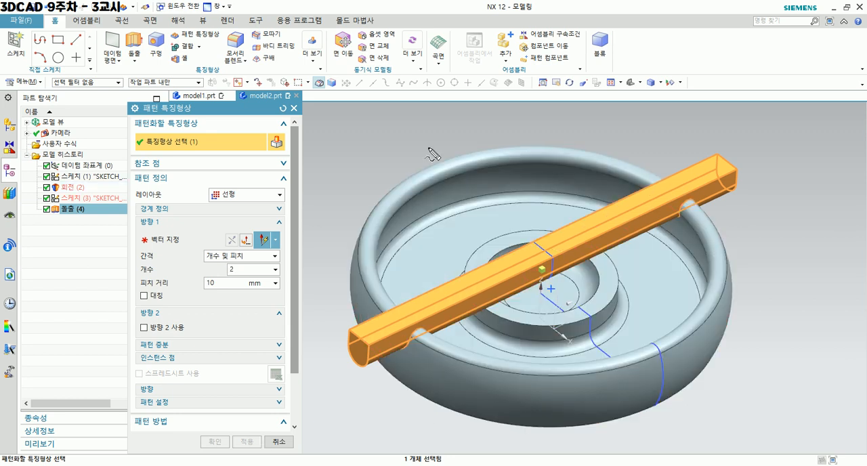
mouse_move(416, 143)
left_mouse_down()
mouse_move(596, 272)
mouse_move(681, 348)
mouse_move(582, 314)
mouse_move(422, 184)
left_mouse_up()
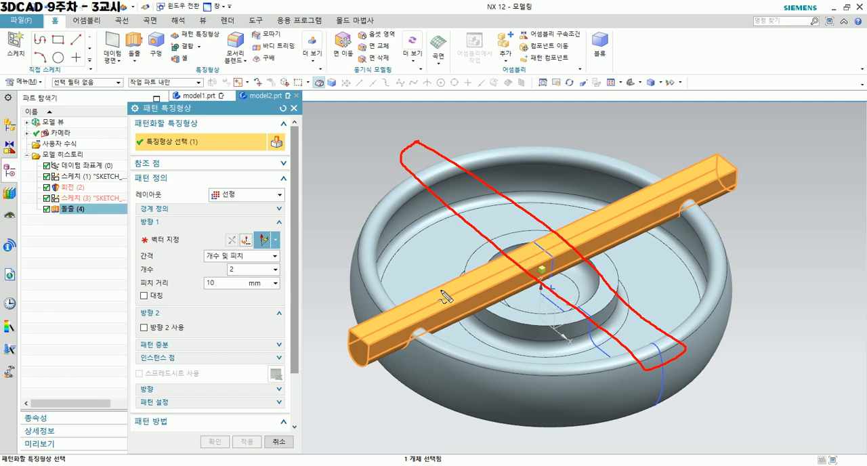
left_click_drag(550, 119, 548, 356)
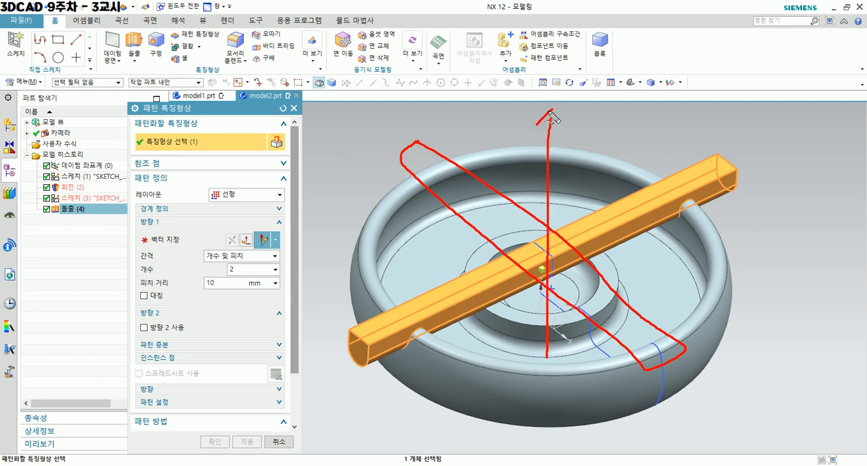
left_click_drag(351, 307, 376, 160)
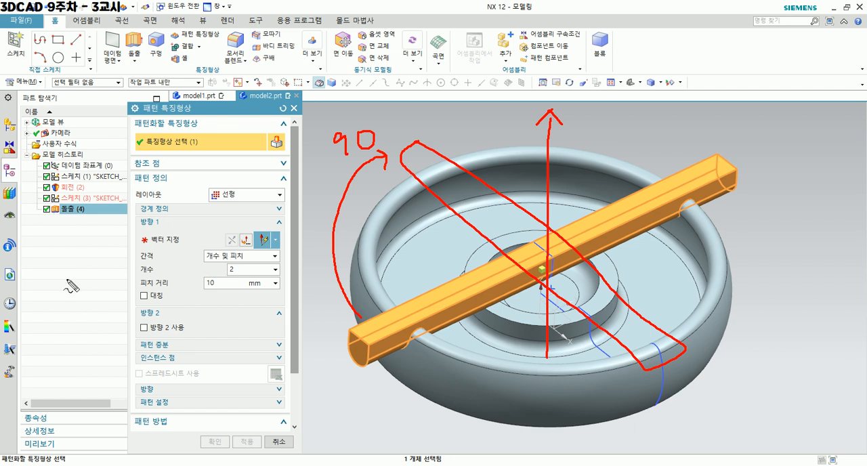
mouse_move(147, 201)
left_mouse_down()
mouse_move(239, 206)
mouse_move(200, 184)
mouse_move(211, 203)
left_mouse_up()
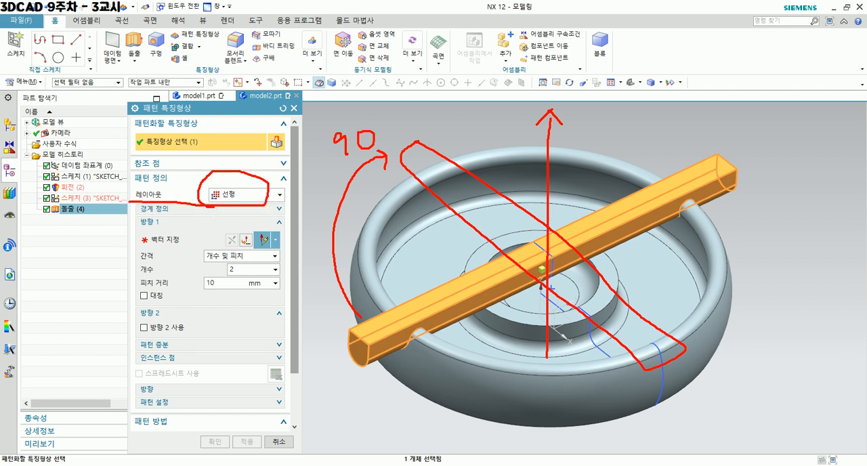
Set the layout of the notch pattern to circular (원형).
key("Escape")
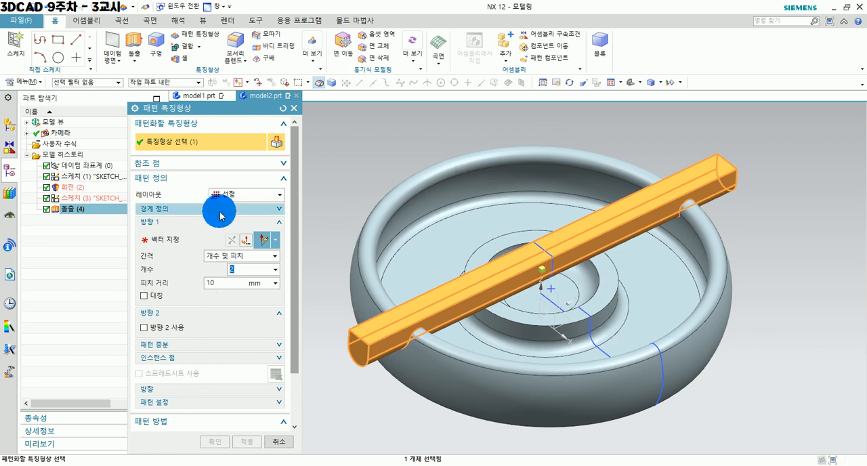
left_click(229, 197)
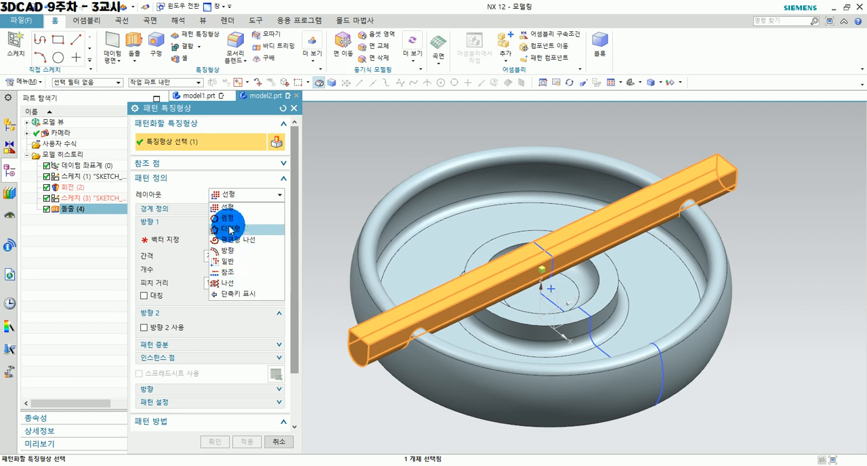
left_click(232, 219)
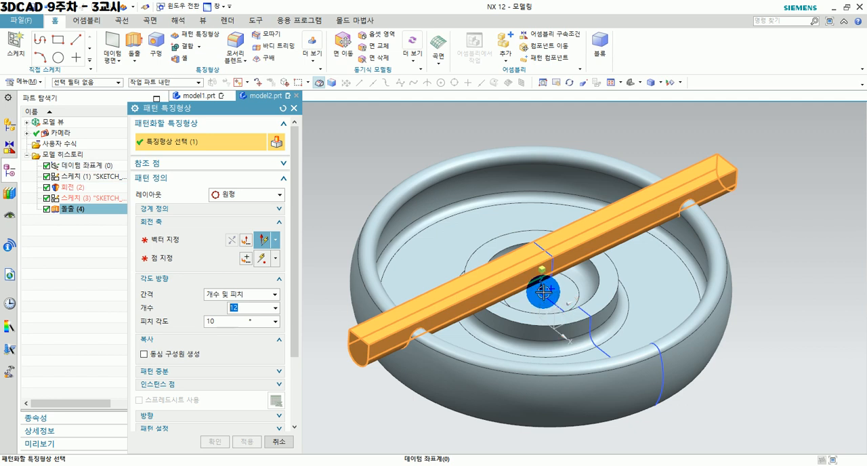
Specify the datum coordinate system's Z axis as the rotation axis of the circular pattern.
left_click(163, 246)
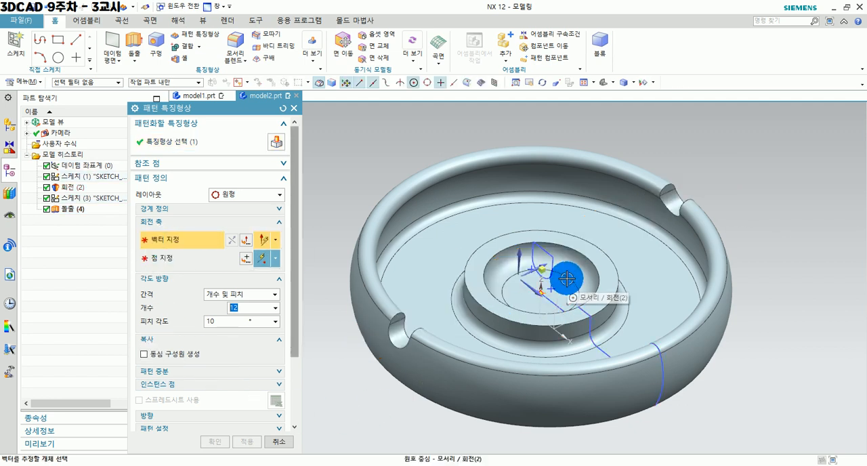
scroll(541, 293, "up", 3)
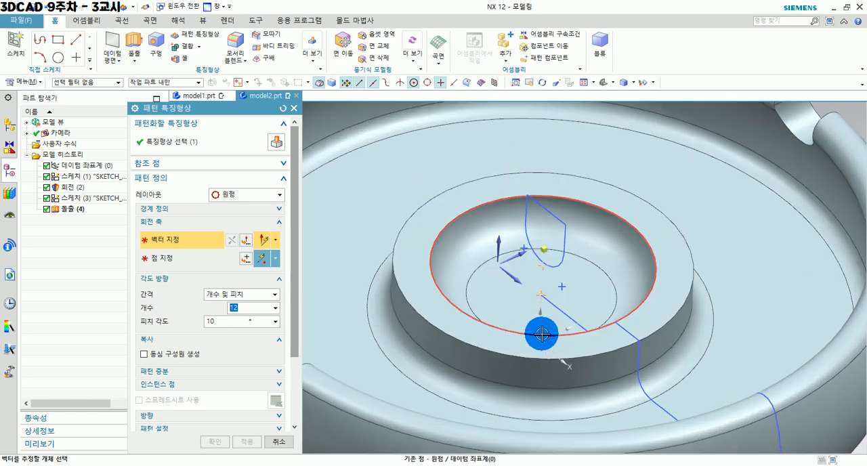
scroll(541, 338, "up", 2)
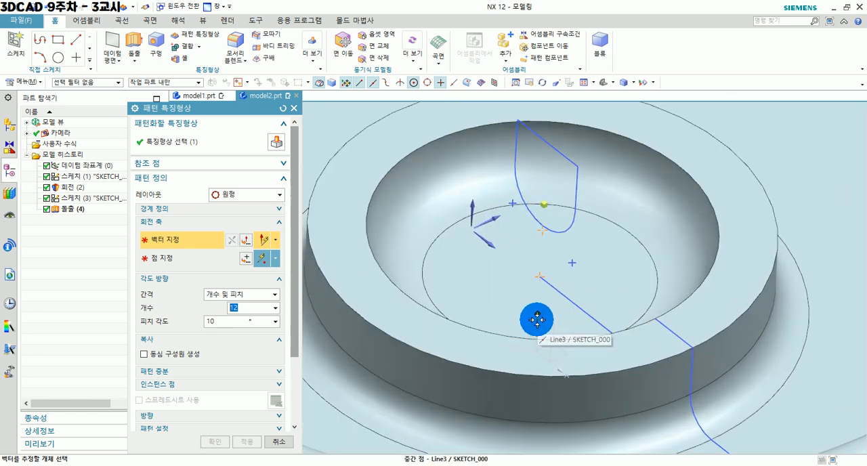
middle_click_drag(552, 339, 546, 219, "shift")
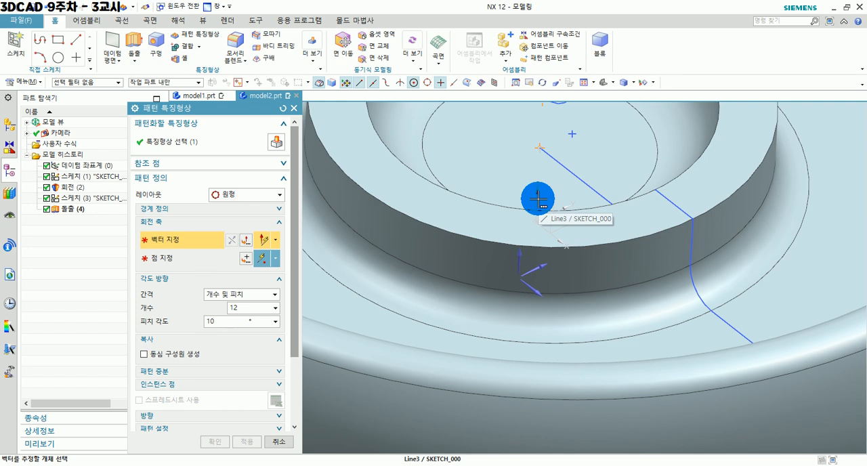
left_click(537, 199)
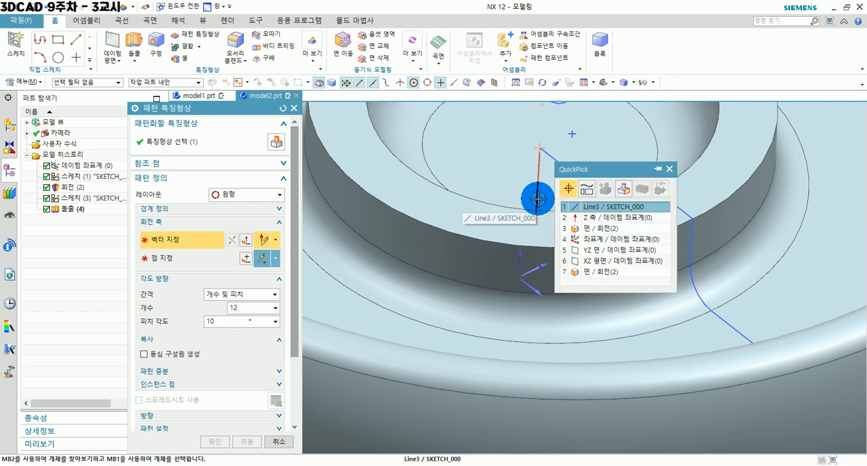
left_click(582, 217)
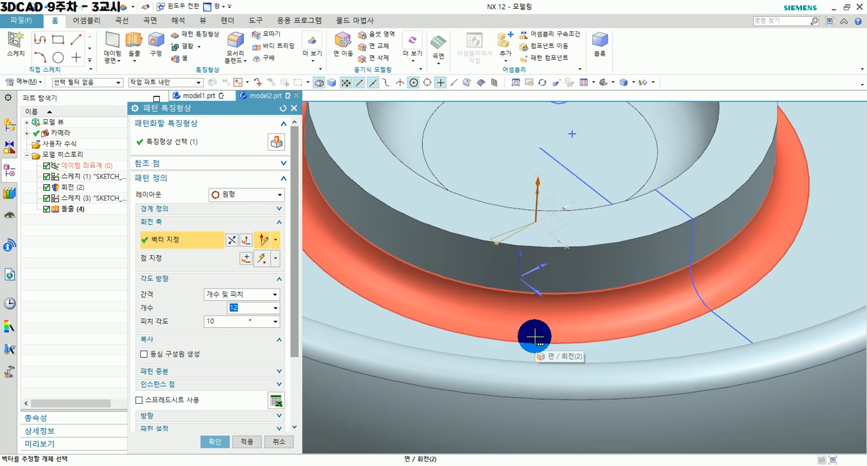
Define the angular spacing by count and pitch, with a count of 2 and a pitch angle of 90°.
scroll(535, 337, "down", 5)
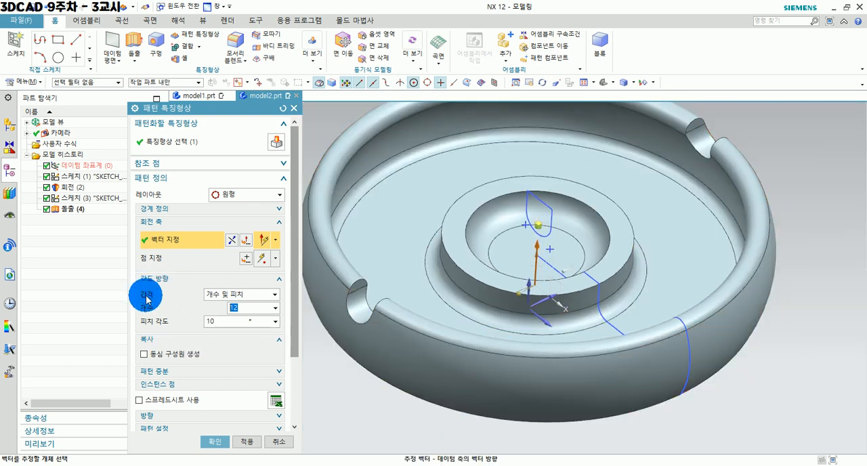
left_click(237, 297)
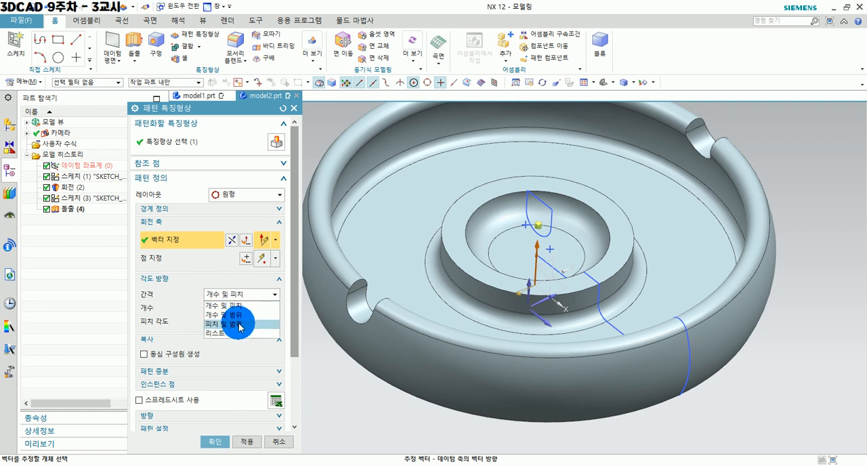
left_click(240, 306)
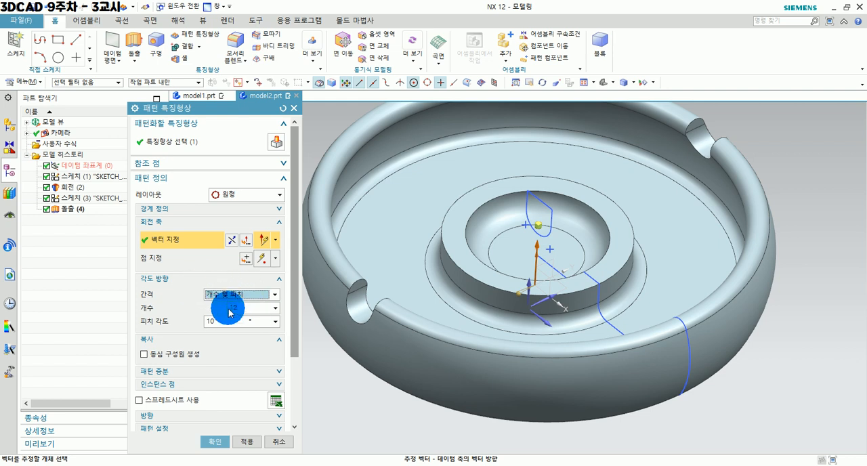
middle_click_drag(499, 282, 513, 343, "shift")
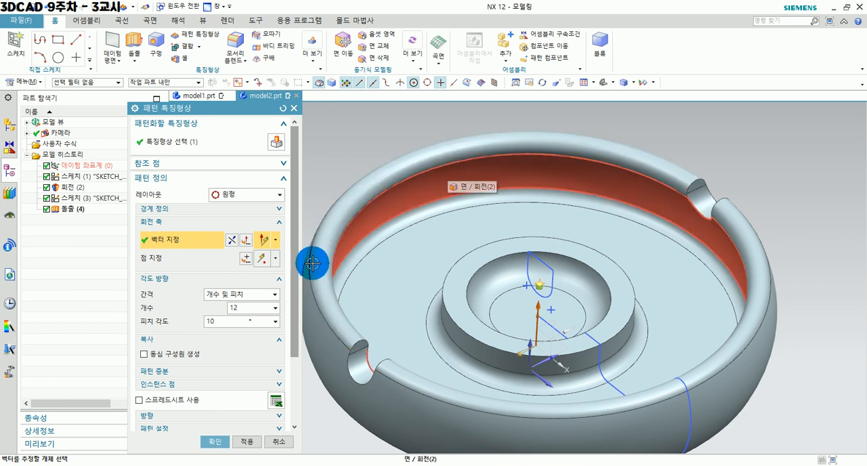
left_click_drag(254, 307, 217, 306)
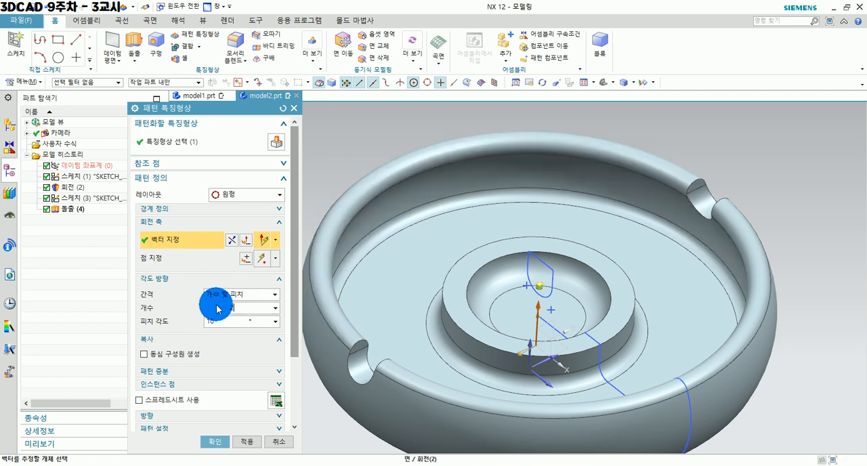
left_click(223, 322)
middle_click_drag(442, 310, 443, 246, "shift")
left_click_drag(223, 322, 201, 322)
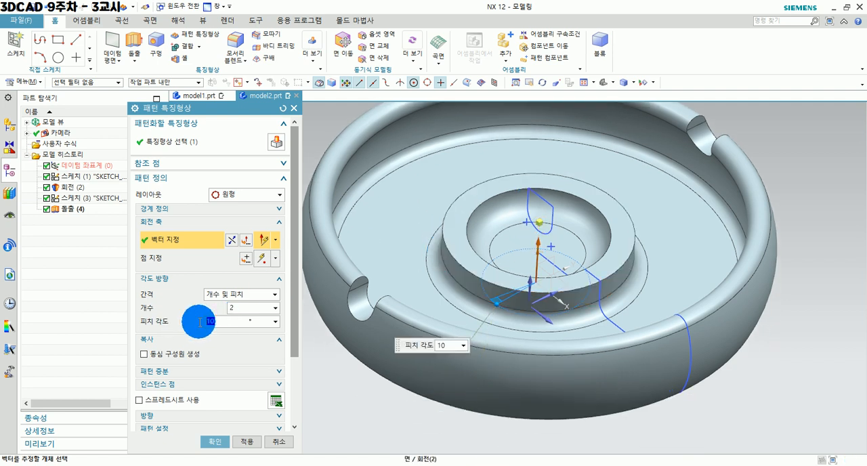
middle_click_drag(510, 268, 544, 339, "shift")
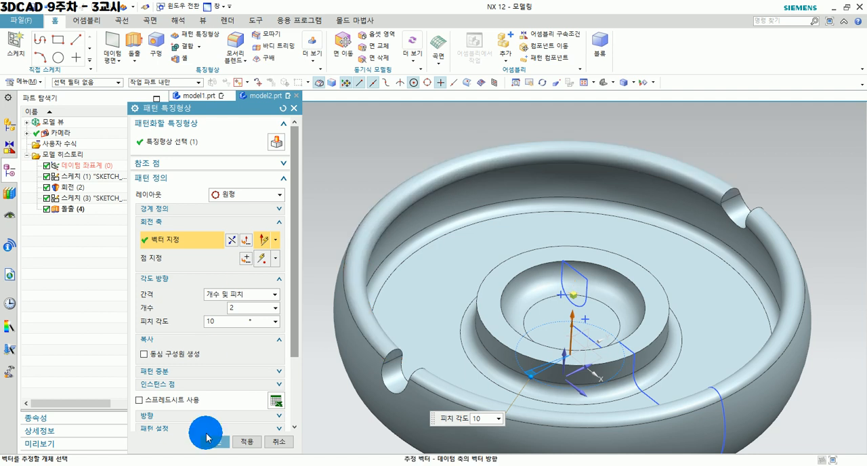
left_click_drag(223, 323, 174, 314)
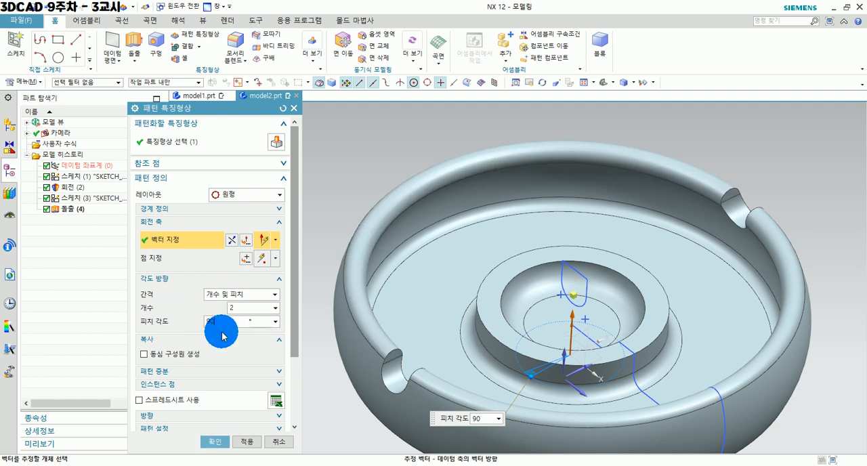
Expand the preview options of the Pattern Feature and show the result of the circular notch pattern.
scroll(223, 335, "down", 3)
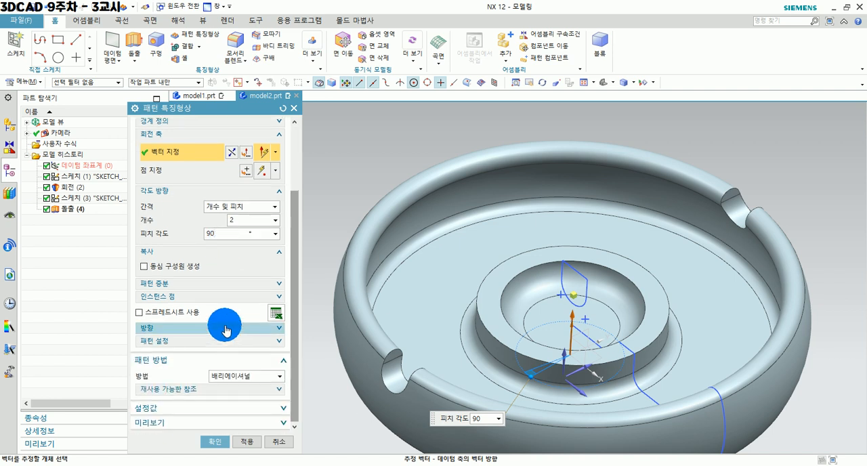
scroll(224, 334, "up", 2)
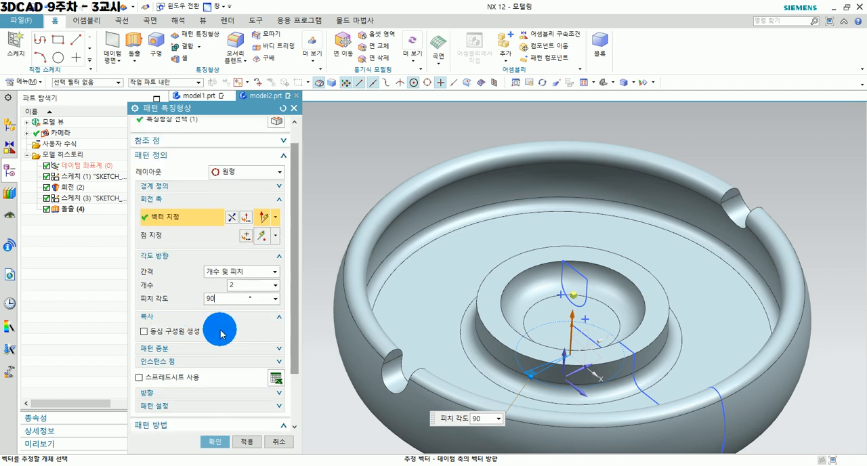
scroll(220, 334, "down", 2)
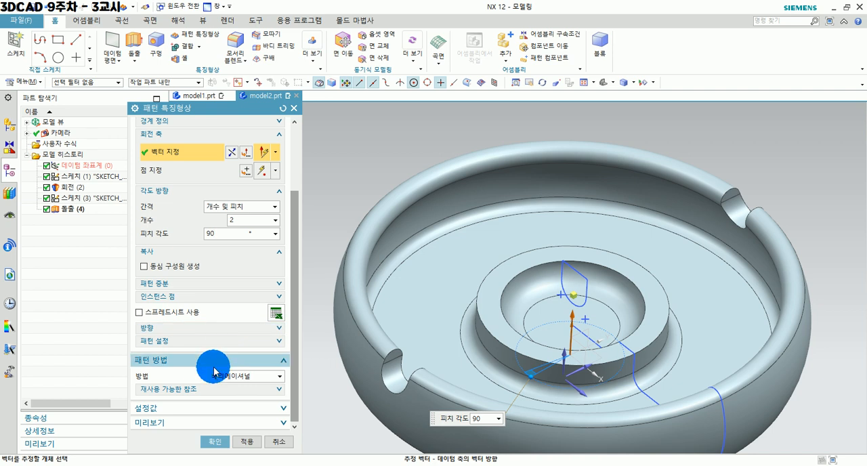
left_click(231, 422)
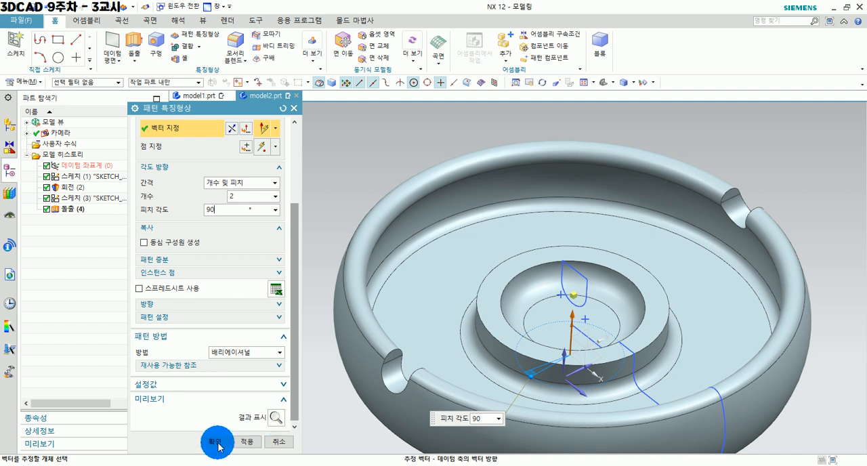
left_click(276, 420)
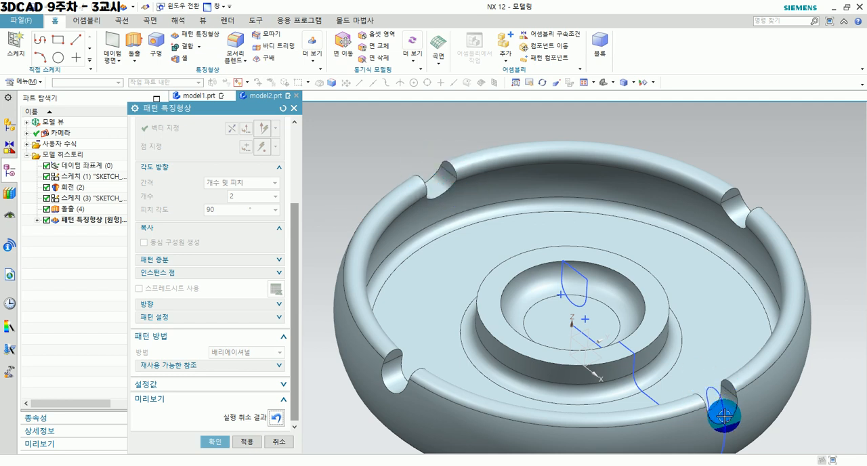
Undo the previewed result, try a pattern count of 1, and preview it.
left_click(273, 419)
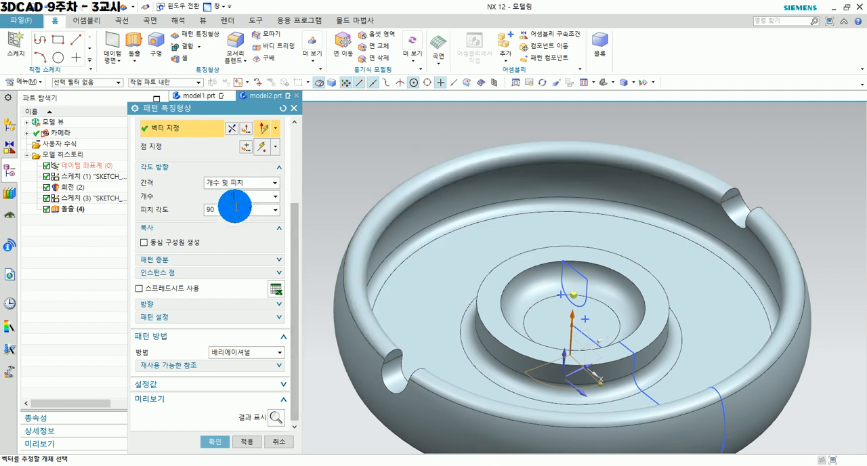
left_click(276, 418)
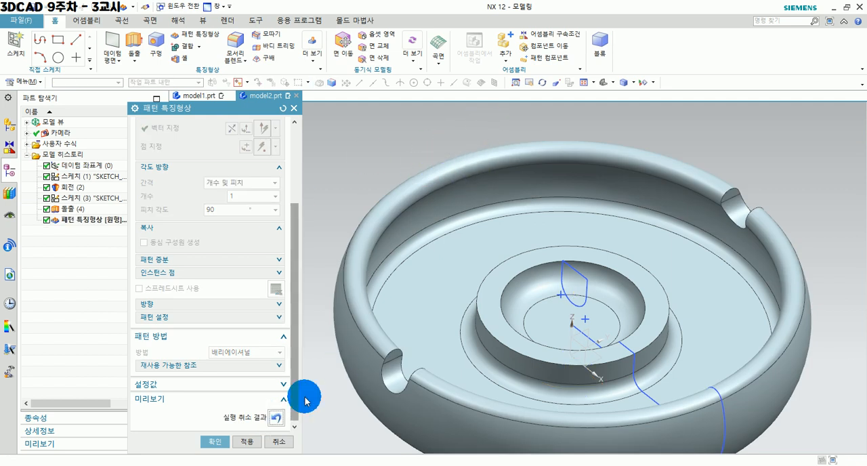
left_click(276, 418)
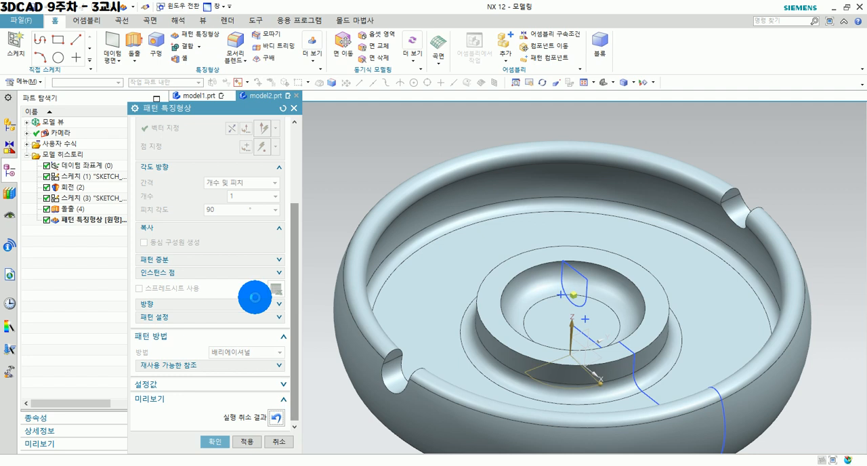
Try the pattern with a count of 3 and a pitch angle of 30°, and preview it.
left_click(225, 209)
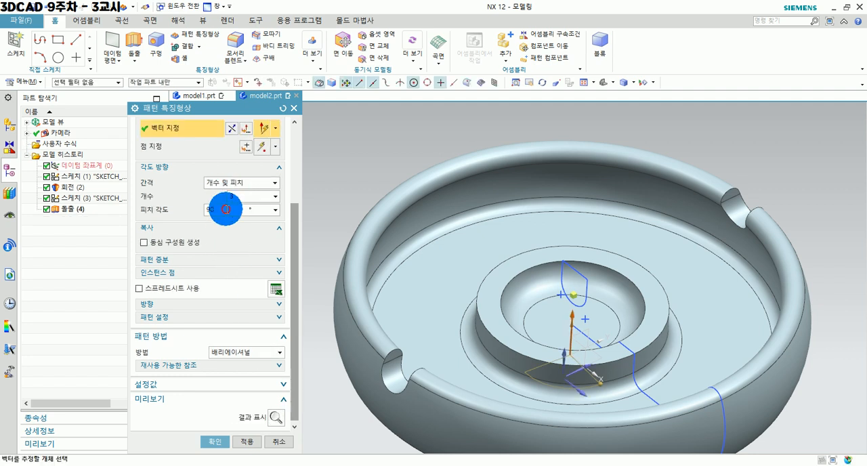
type("30")
left_click(269, 421)
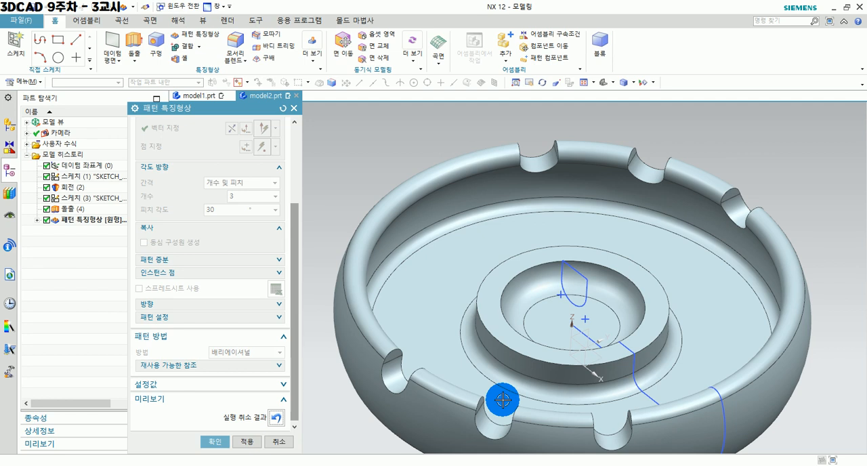
left_click(276, 423)
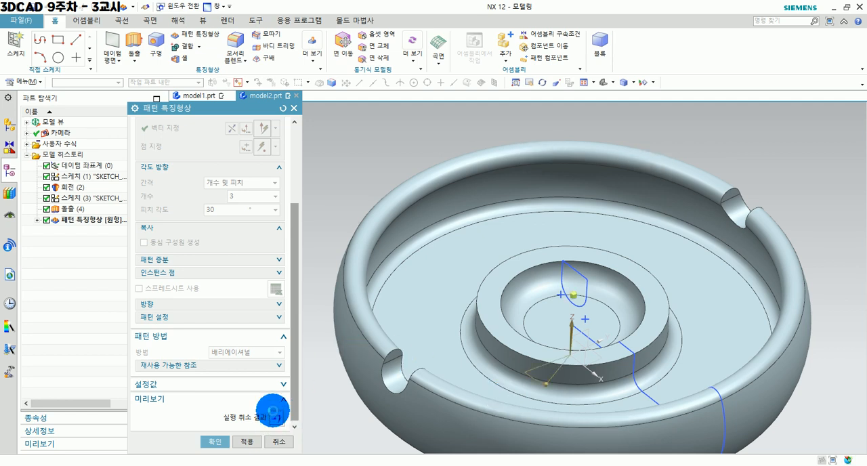
Set the pattern count to 2 and the pitch angle to 90°, preview the result, and create the circular notch pattern.
type("2")
left_click(225, 210)
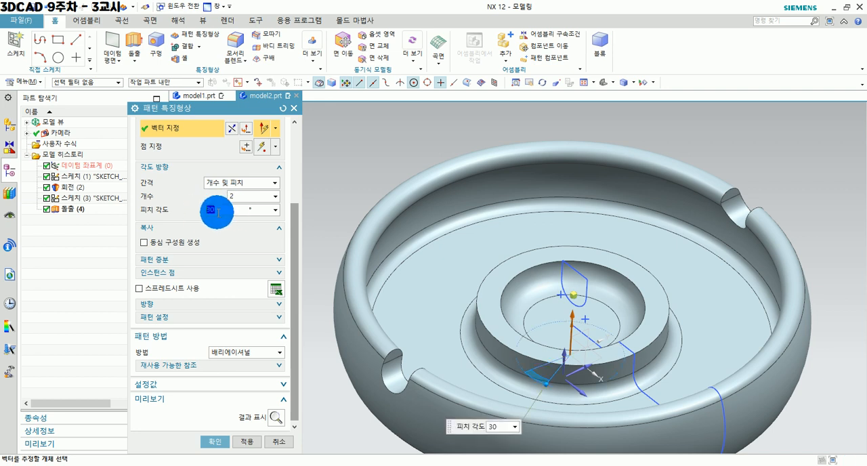
type("90")
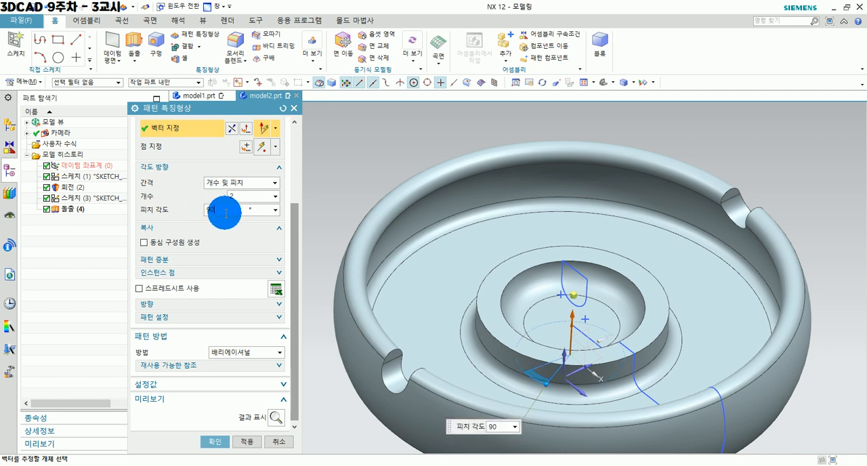
left_click(274, 421)
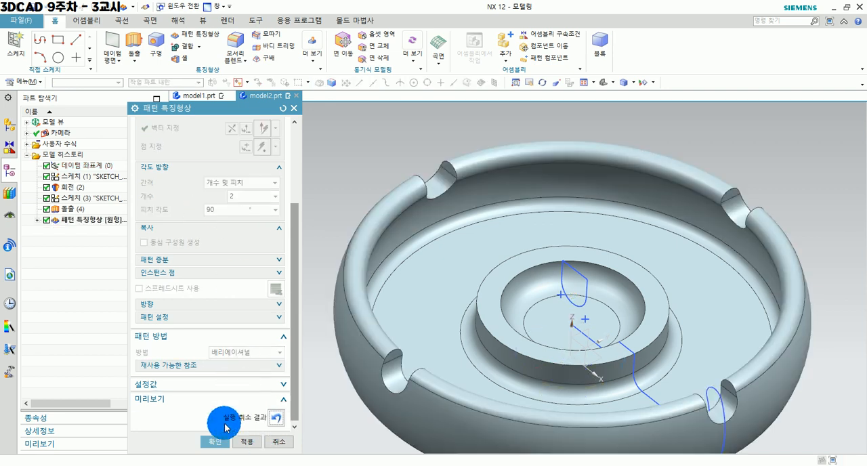
left_click(215, 443)
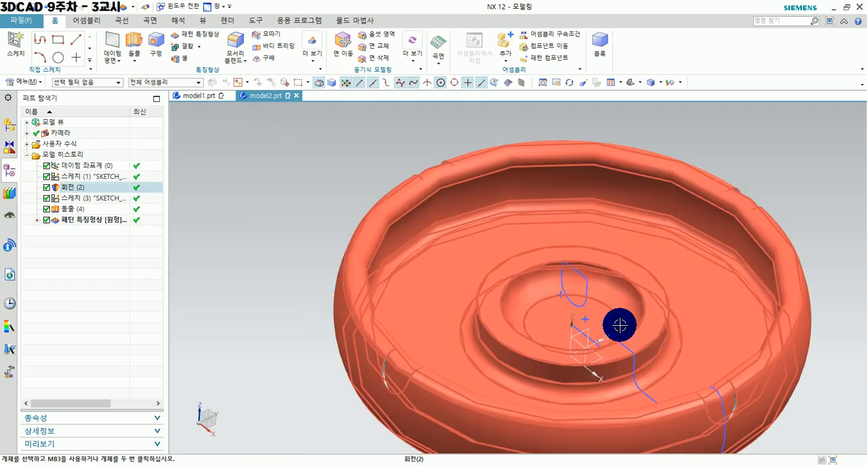
scroll(690, 367, "down", 2)
middle_click_drag(690, 367, 576, 331)
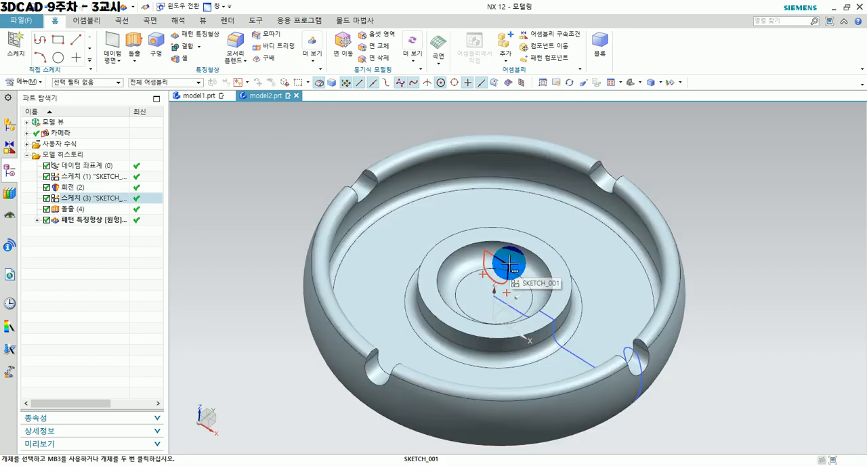
mouse_move(726, 362)
middle_mouse_down()
mouse_move(716, 348)
mouse_move(720, 359)
mouse_move(723, 353)
middle_mouse_up()
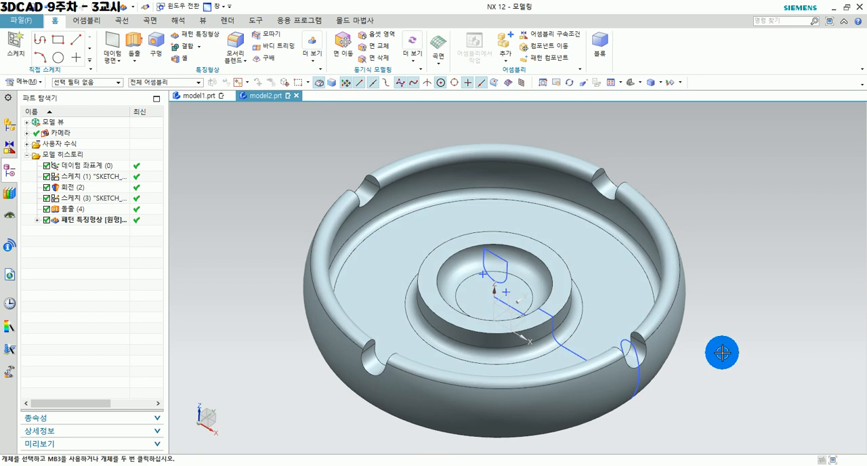